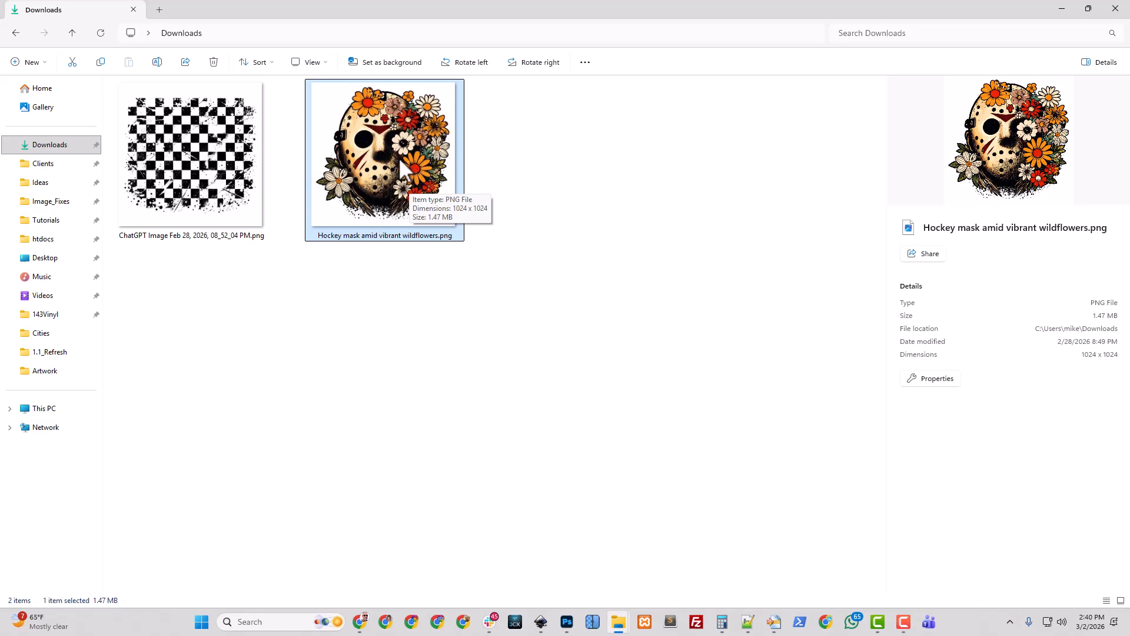
# - View the hockey mask and ChatGPT checkerboard PNG images from the Downloads folder at full-window size
pyautogui.doubleClick(403, 163)
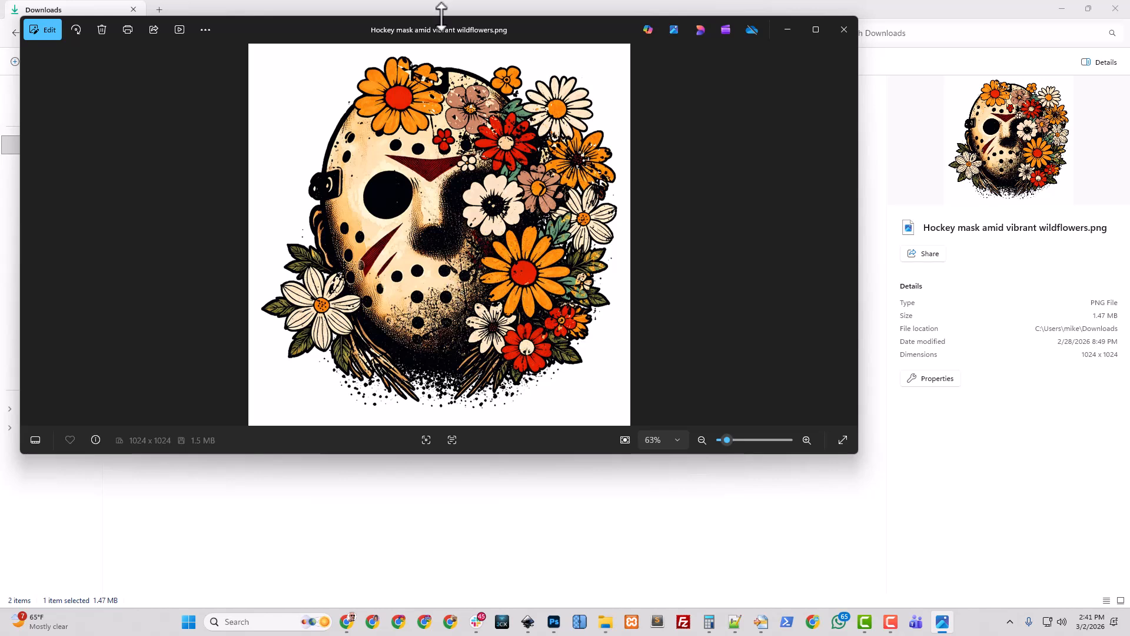
pyautogui.moveTo(492, 29); pyautogui.dragTo(0, 118)
pyautogui.doubleClick(258, 132)
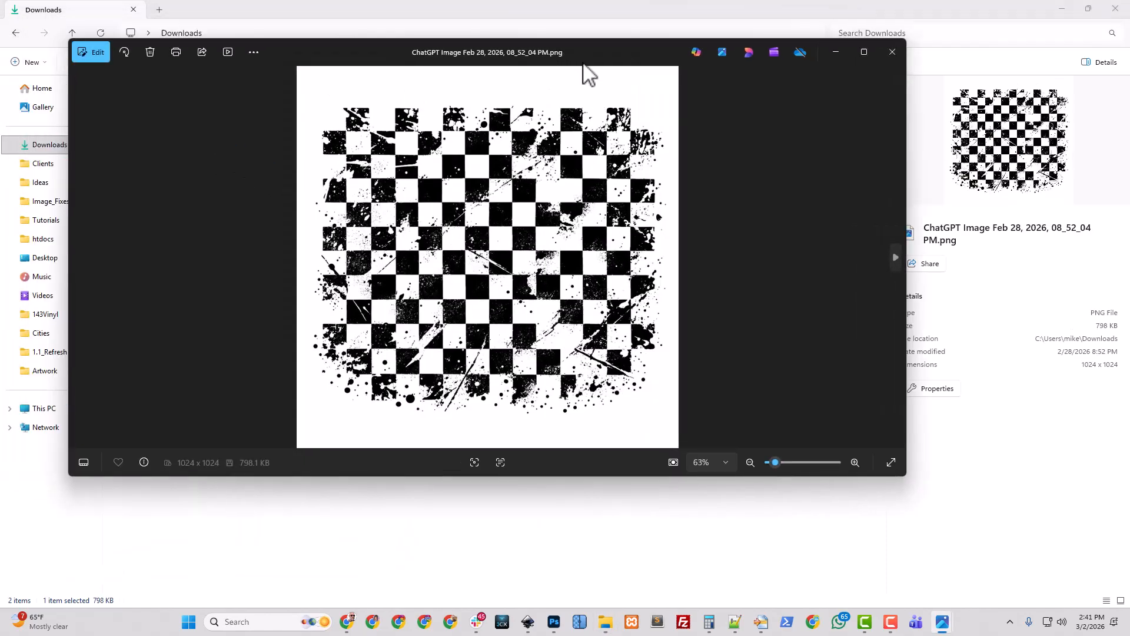
pyautogui.moveTo(584, 65); pyautogui.dragTo(618, 7)
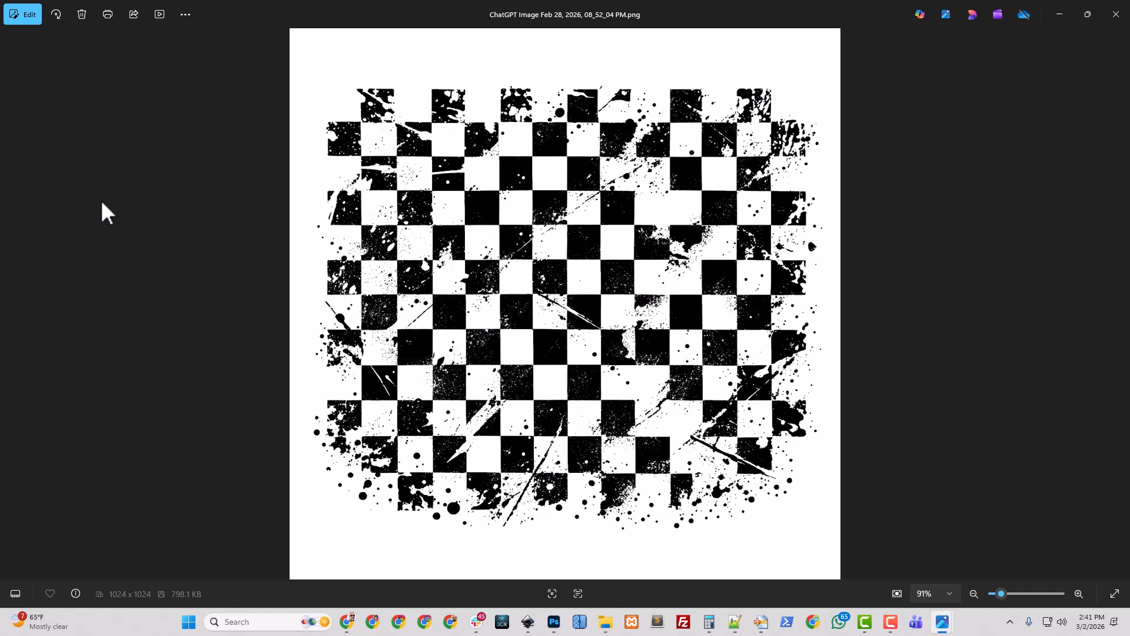
pyautogui.moveTo(610, 147); pyautogui.dragTo(634, 7)
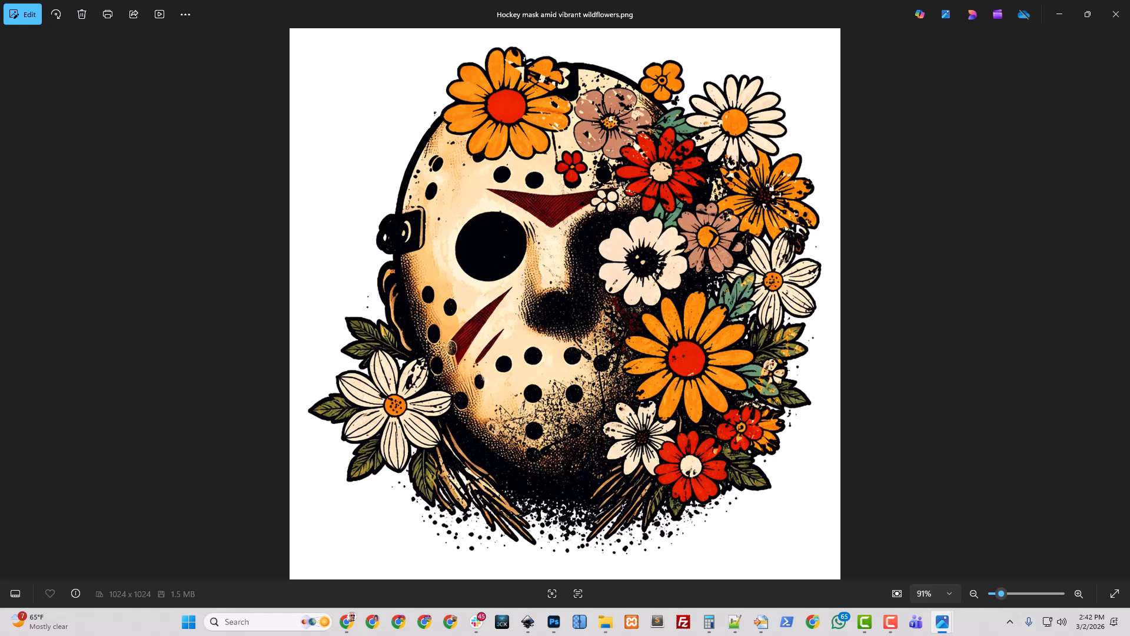
# - Return to the Downloads folder and rename the ChatGPT checkerboard image as Checkerboard_Distress
pyautogui.hotkey('alt', 'Tab')
pyautogui.click(166, 245)
pyautogui.rightClick(168, 247)
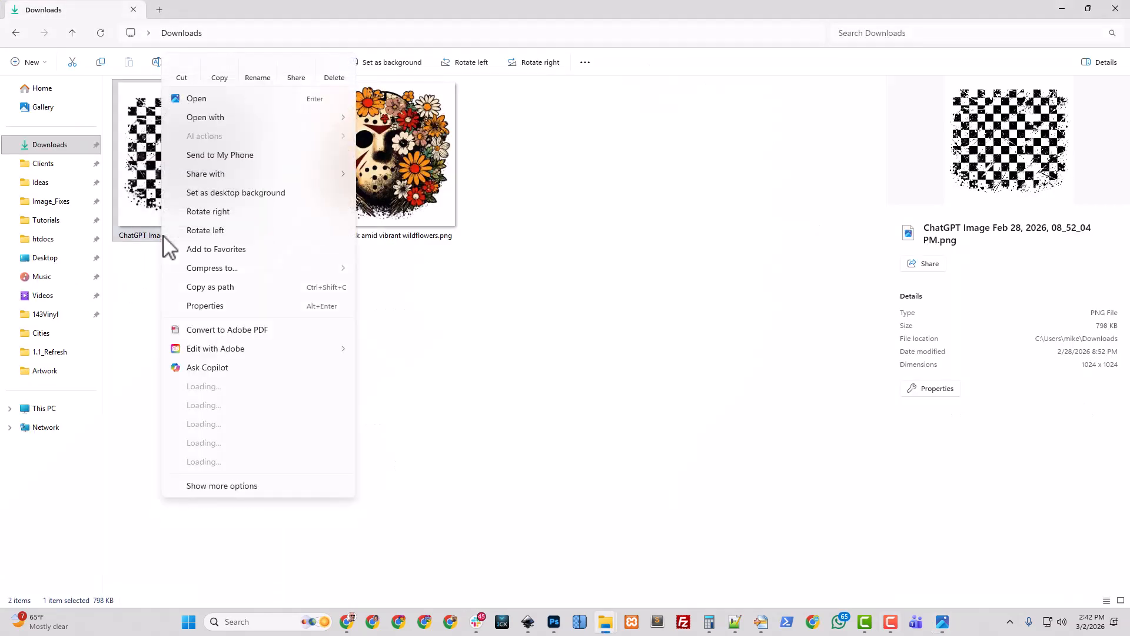
pyautogui.click(257, 79)
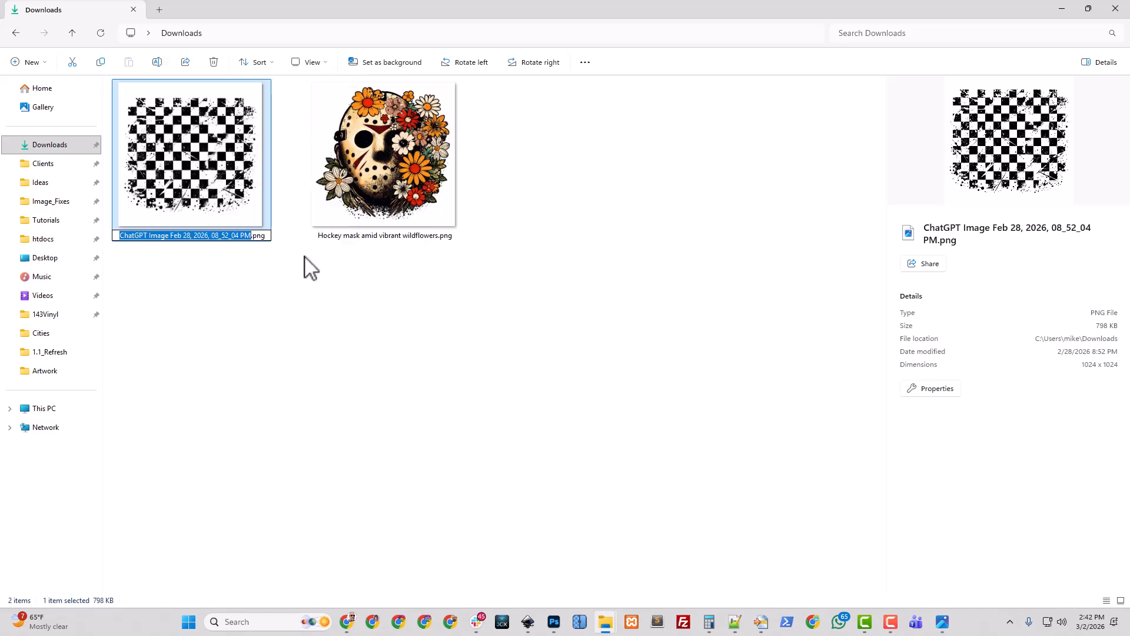
pyautogui.write('Check')
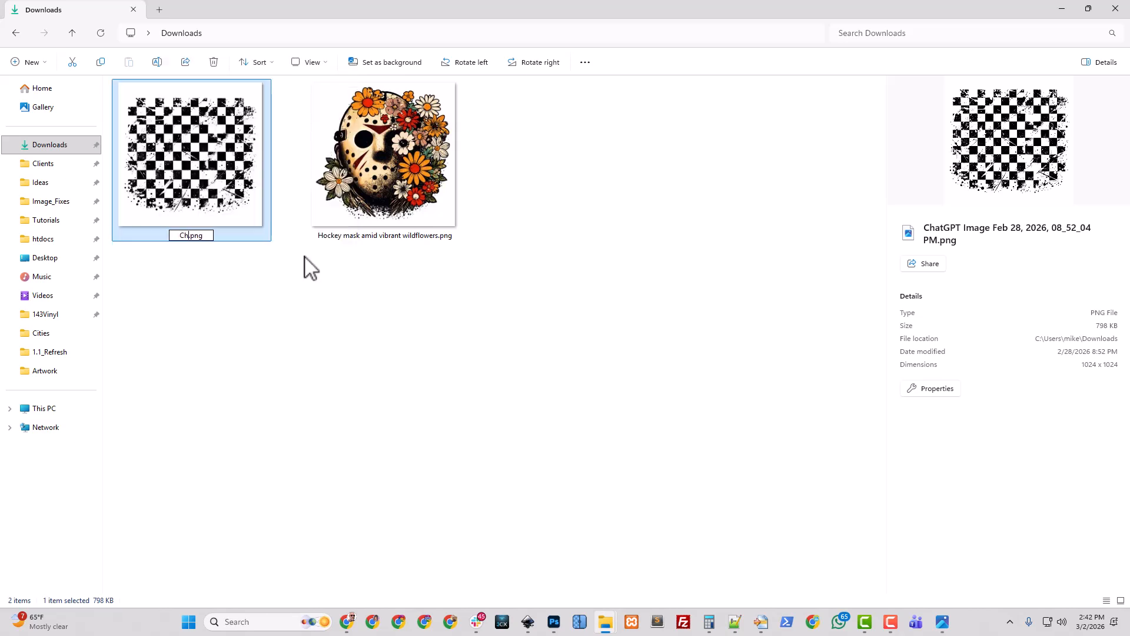
pyautogui.write('erboard_Distre')
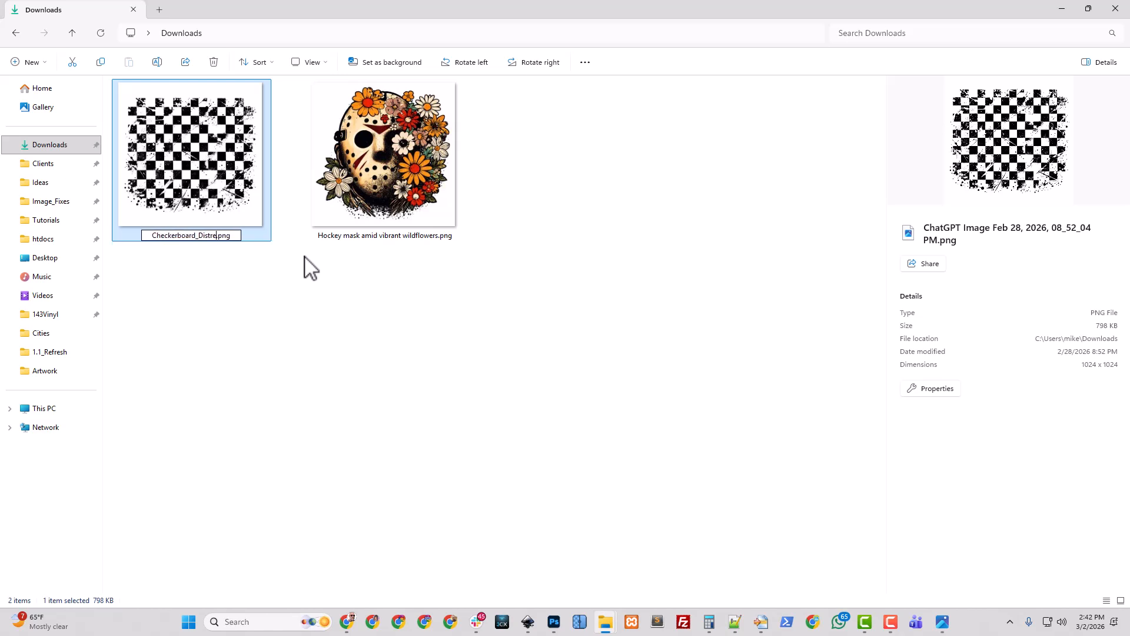
pyautogui.press('BackSpace')
pyautogui.write('d_Distress')
pyautogui.press('Return')
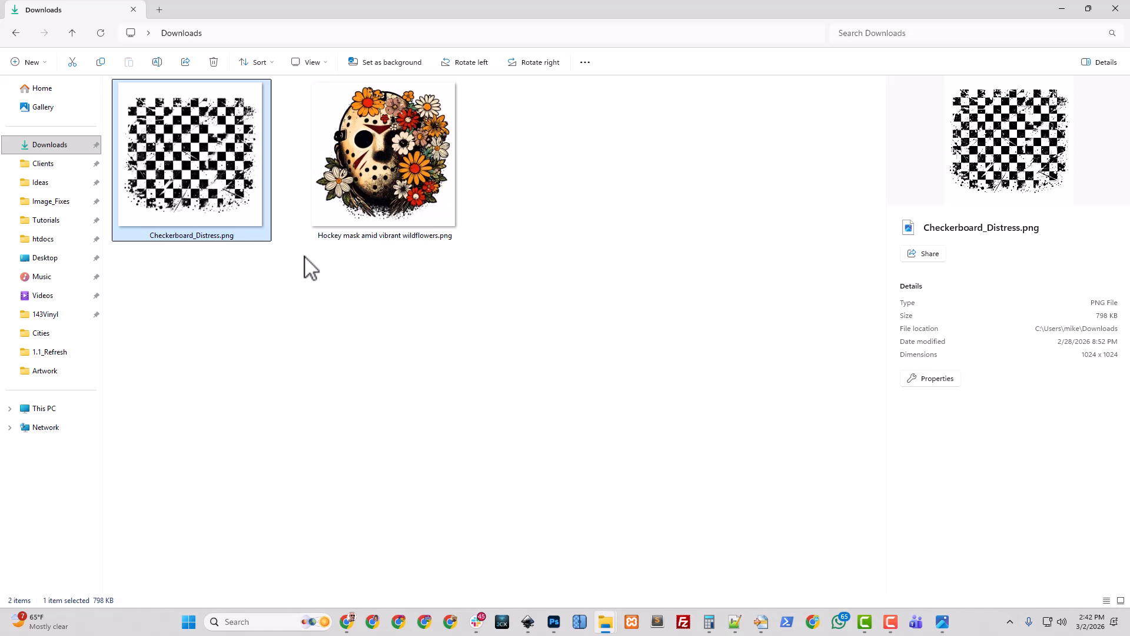
# - Switch to Upscayl, load Checkerboard_Distress.png and upscale it at an image scale of 5X
pyautogui.click(579, 621)
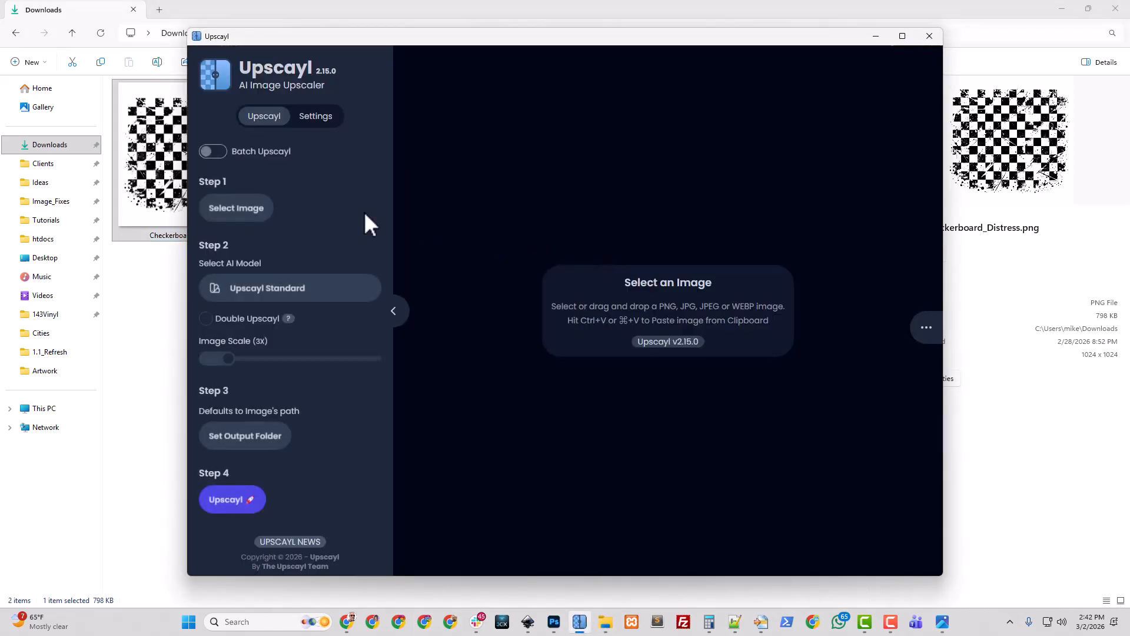
pyautogui.click(241, 211)
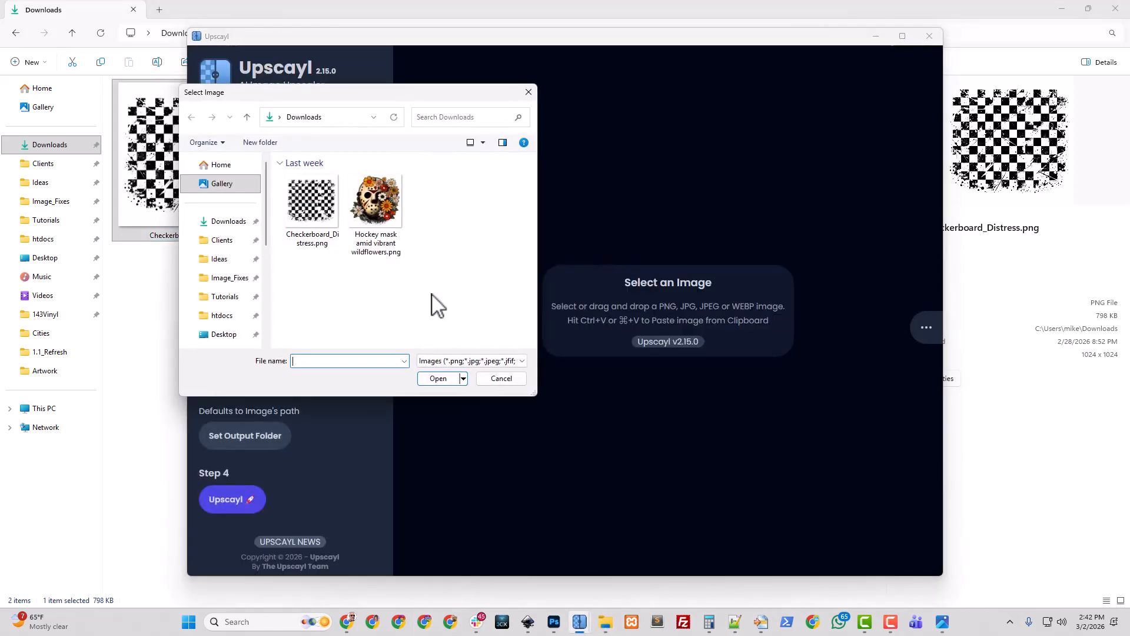
pyautogui.click(447, 379)
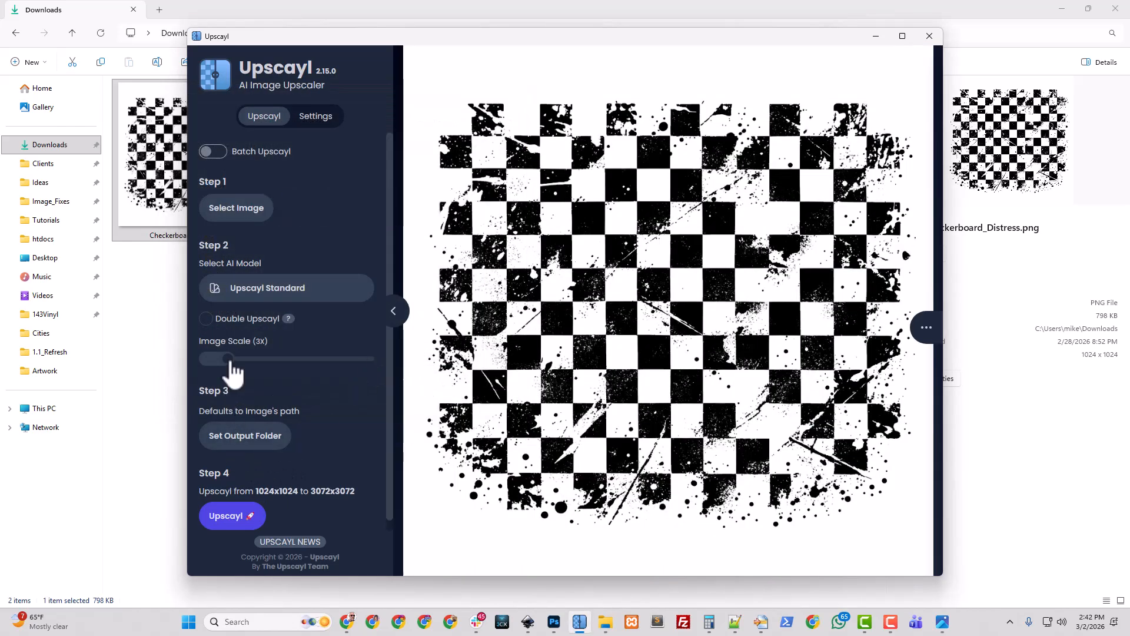
pyautogui.moveTo(231, 360); pyautogui.dragTo(248, 361)
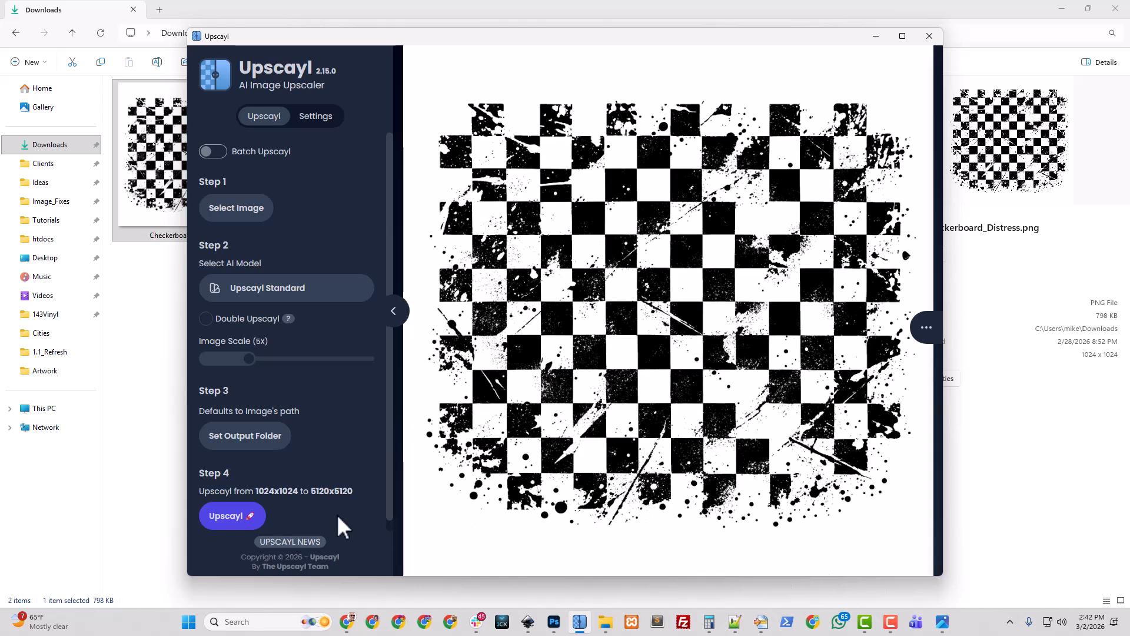
pyautogui.click(237, 516)
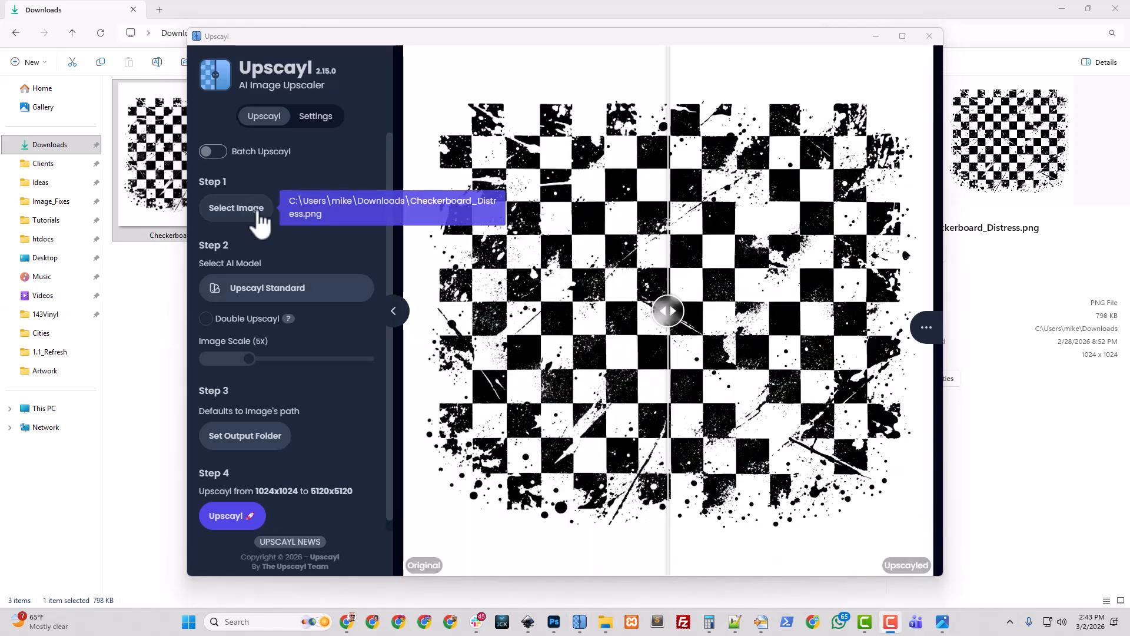
# - Load Hockey mask amid vibrant wildflowers.png and upscale it at an image scale of 6X
pyautogui.click(212, 206)
pyautogui.click(412, 321)
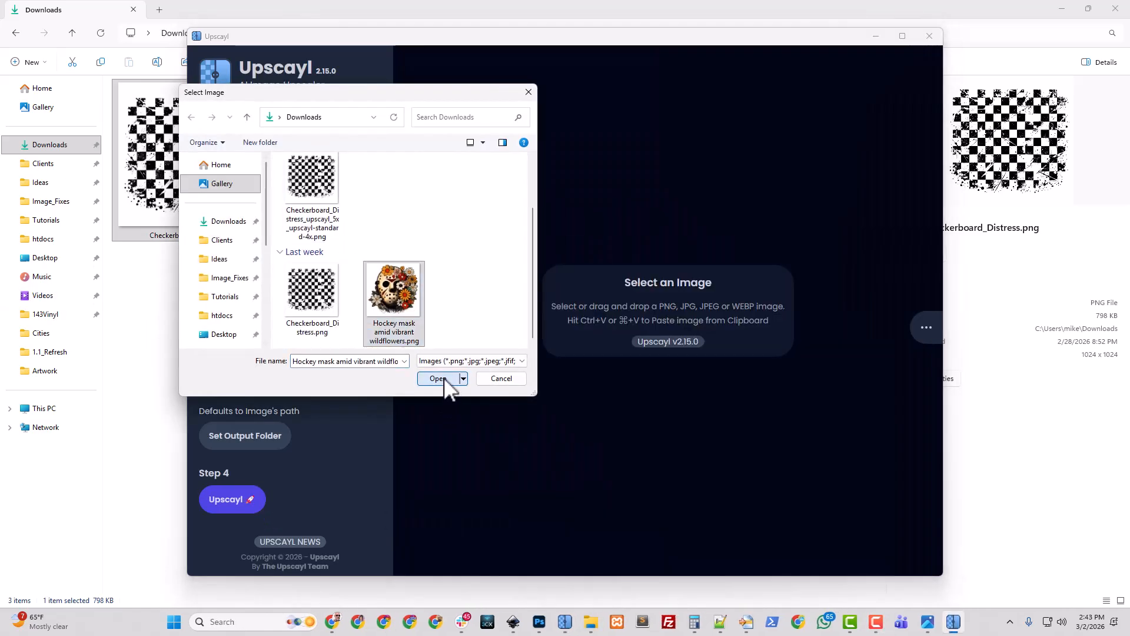
pyautogui.click(441, 378)
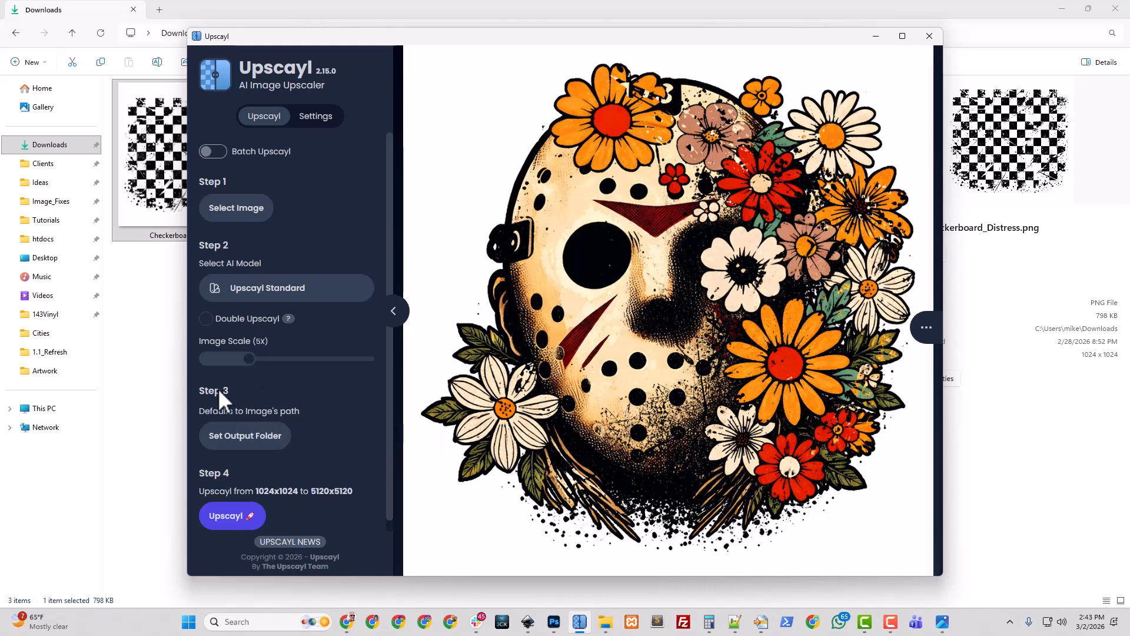
pyautogui.moveTo(249, 360); pyautogui.dragTo(259, 360)
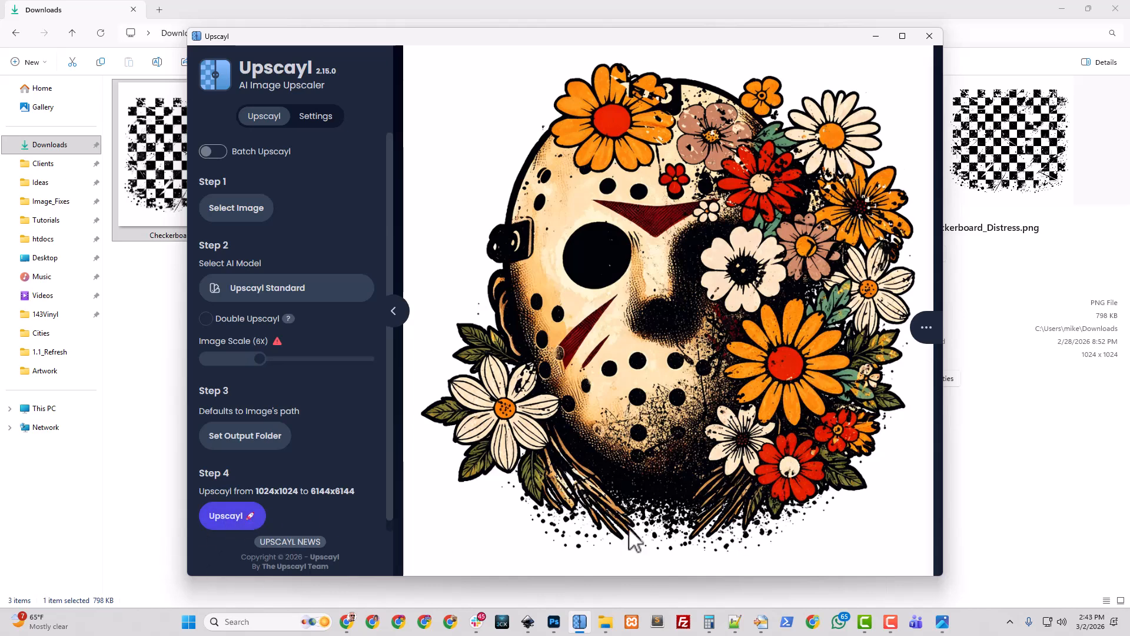
pyautogui.click(225, 516)
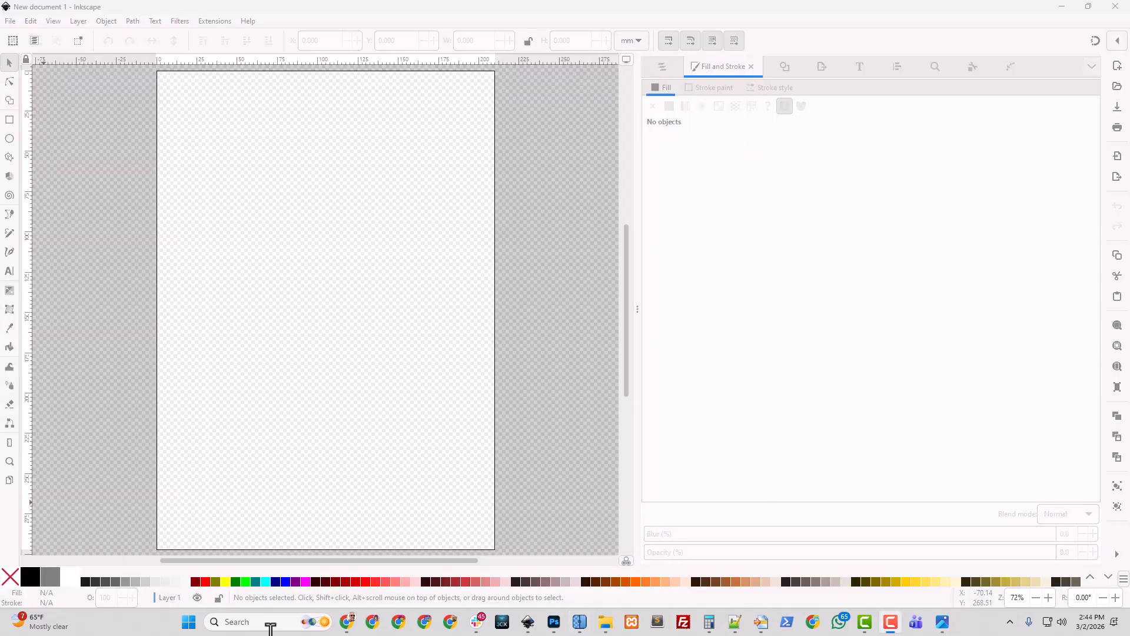
# - Import the 5x-upscaled Checkerboard_Distress PNG from the Downloads folder into the blank Inkscape document
pyautogui.moveTo(606, 622)
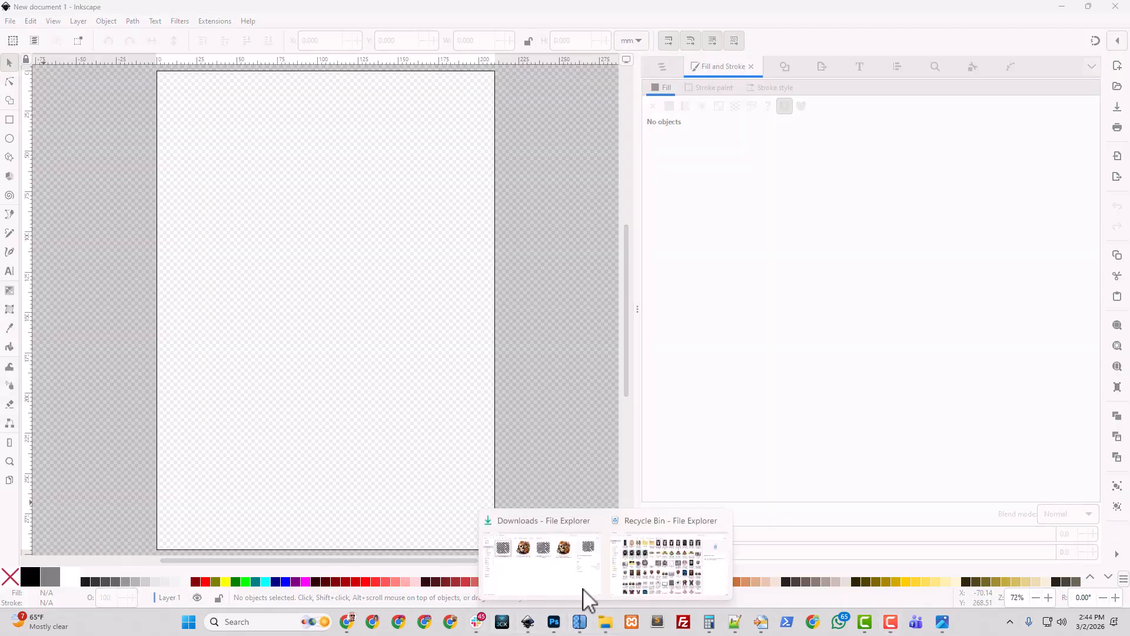
pyautogui.click(553, 556)
pyautogui.click(589, 151)
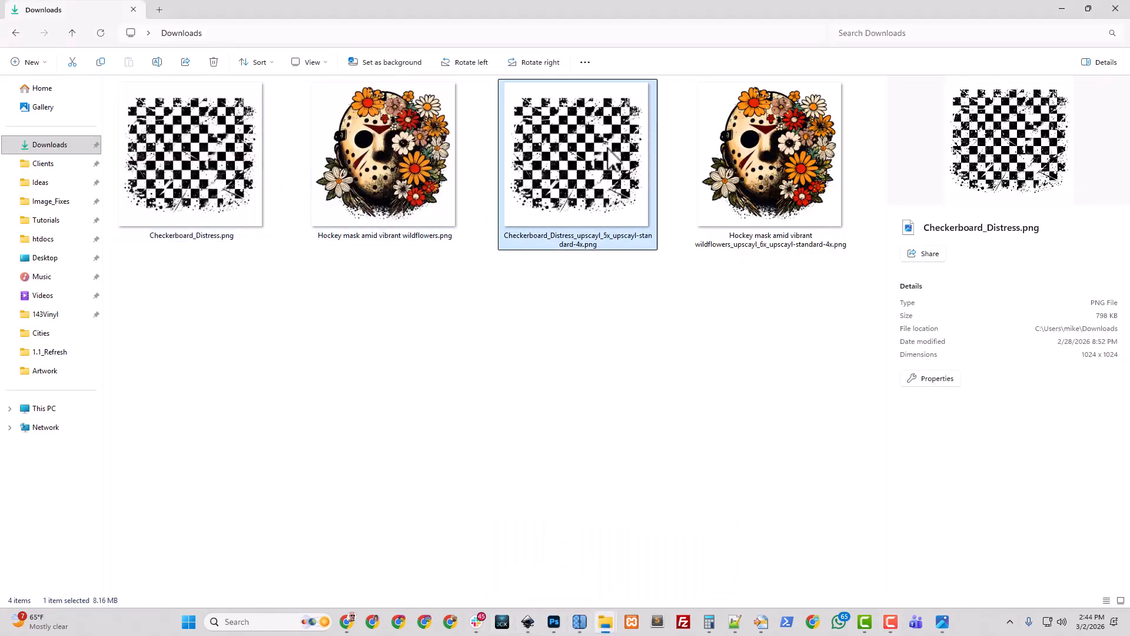
pyautogui.moveTo(544, 10); pyautogui.dragTo(850, 86)
pyautogui.moveTo(660, 412); pyautogui.dragTo(352, 369)
pyautogui.click(179, 162)
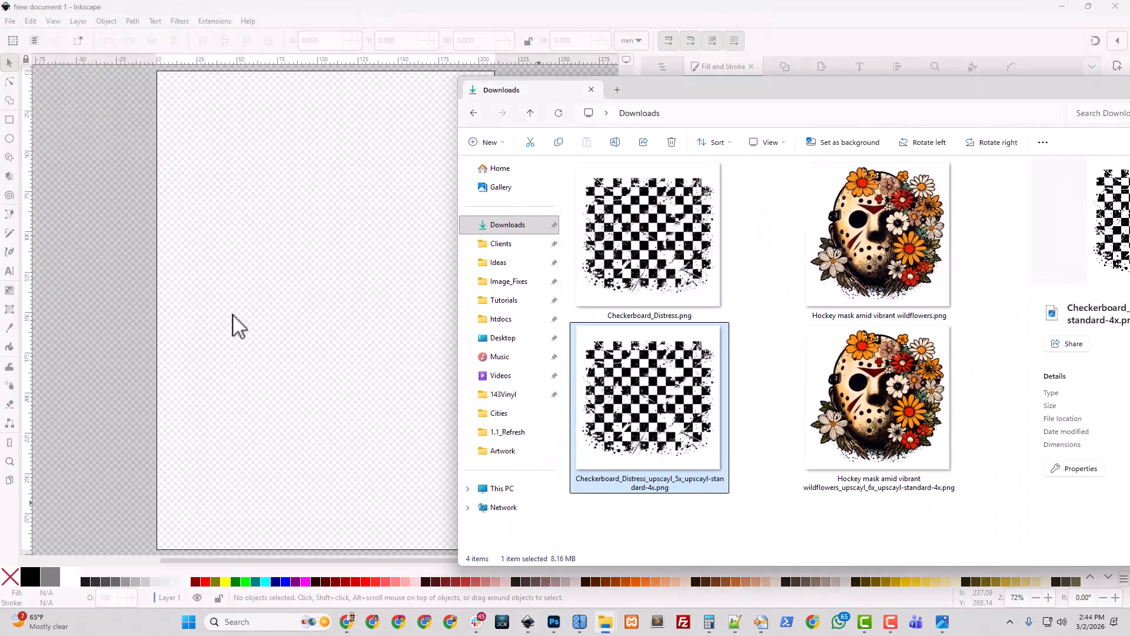
pyautogui.click(353, 11)
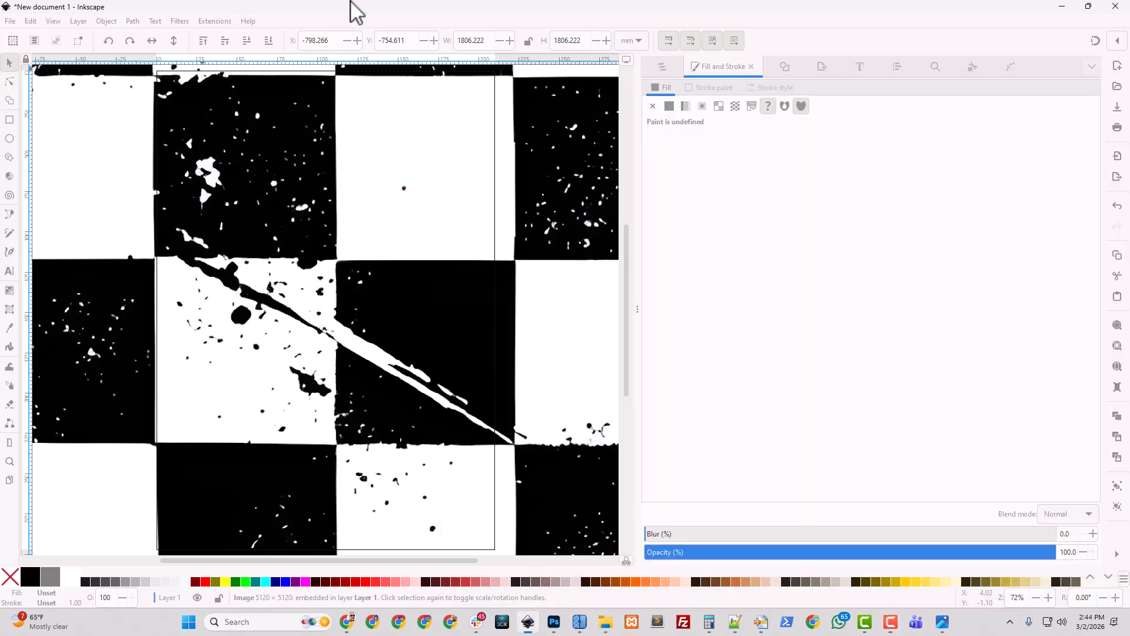
# - Trace the checkerboard bitmap with the single-scan Brightness cutoff settings and delete the original image, keeping only the traced path
pyautogui.click(133, 21)
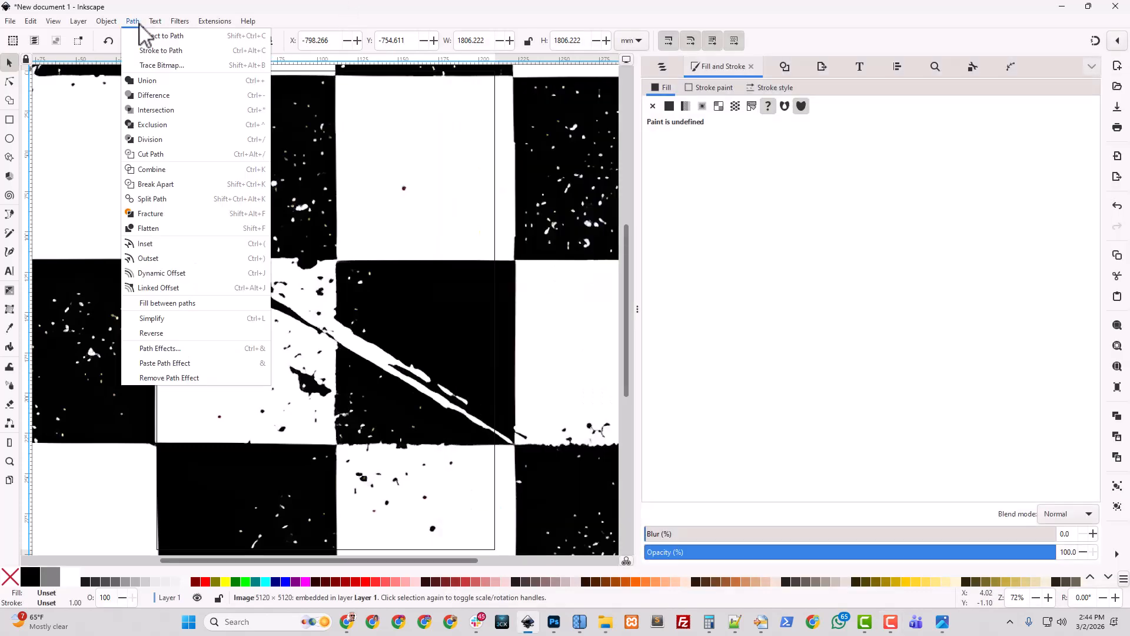
pyautogui.click(171, 65)
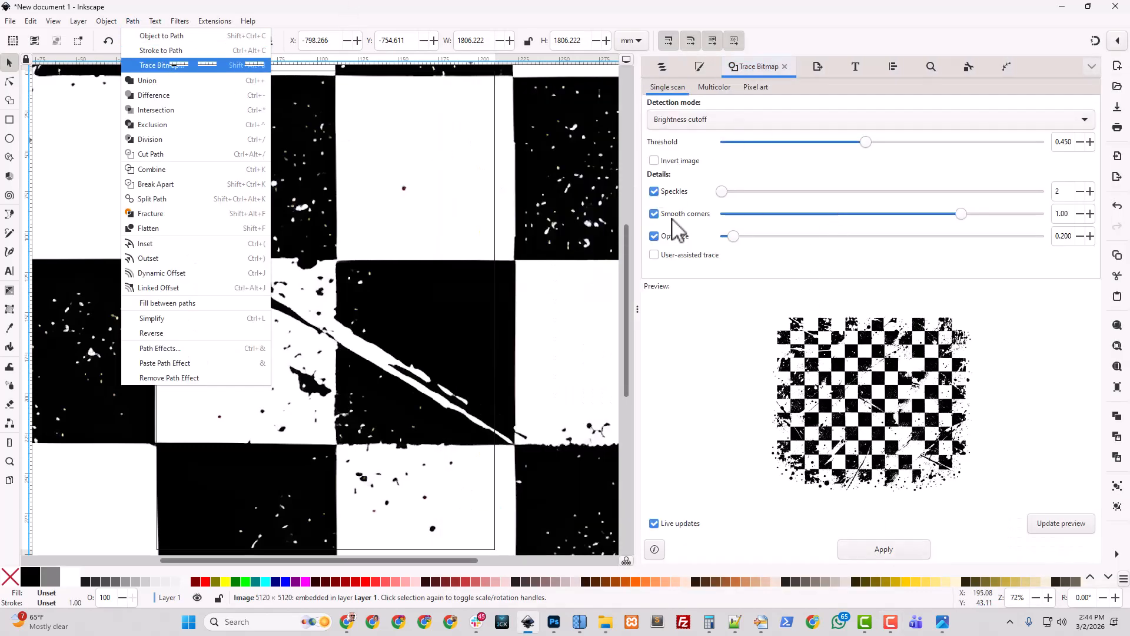
pyautogui.click(891, 553)
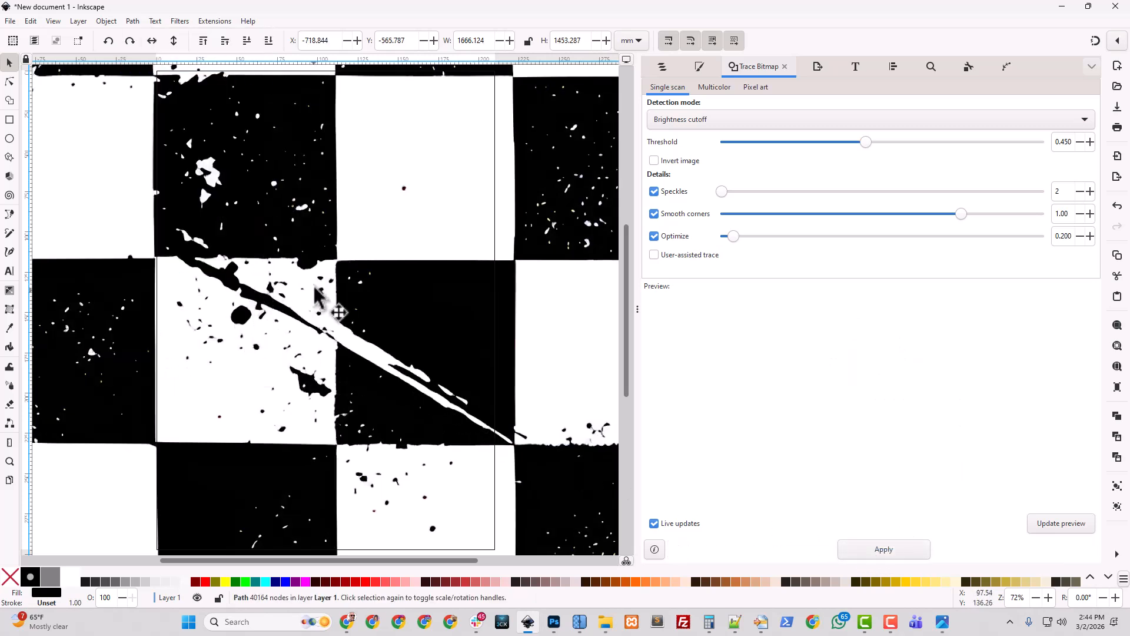
pyautogui.click(663, 66)
pyautogui.click(682, 137)
pyautogui.press('Delete')
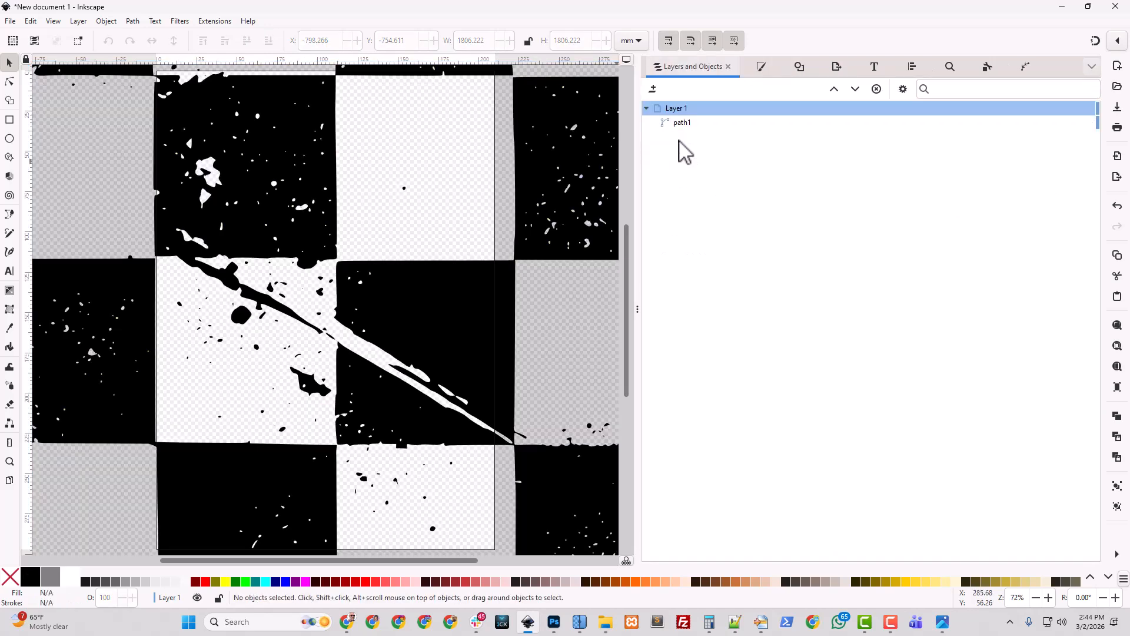
# - Resize the page to fit the traced checkerboard artwork
pyautogui.scroll(-3, 430, 233)
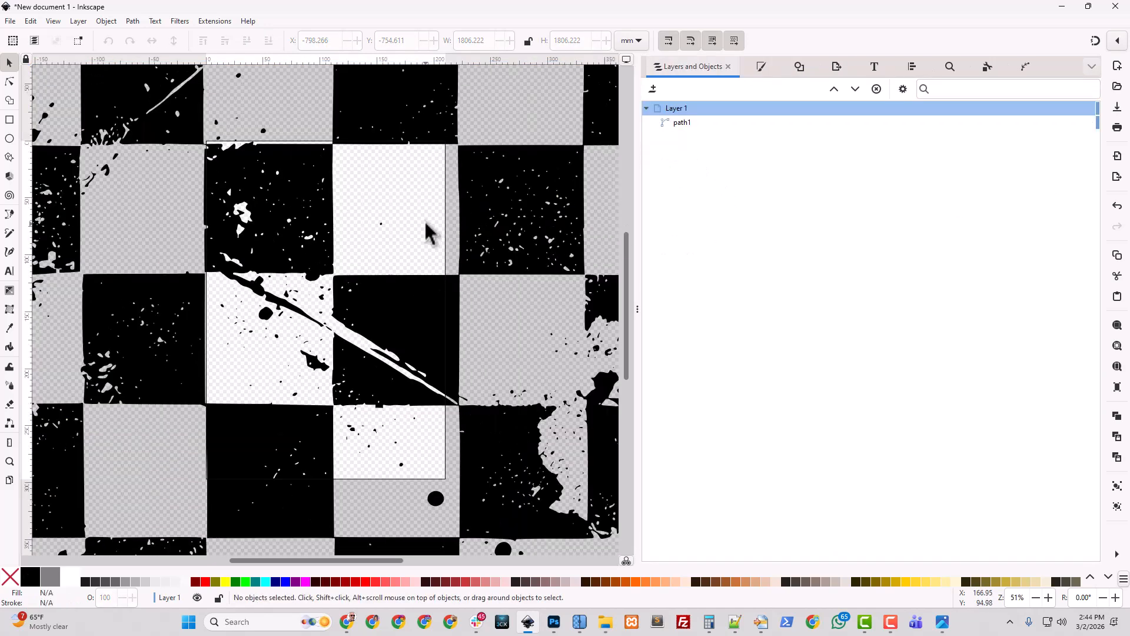
pyautogui.scroll(1, 424, 232)
pyautogui.scroll(-4, 430, 230)
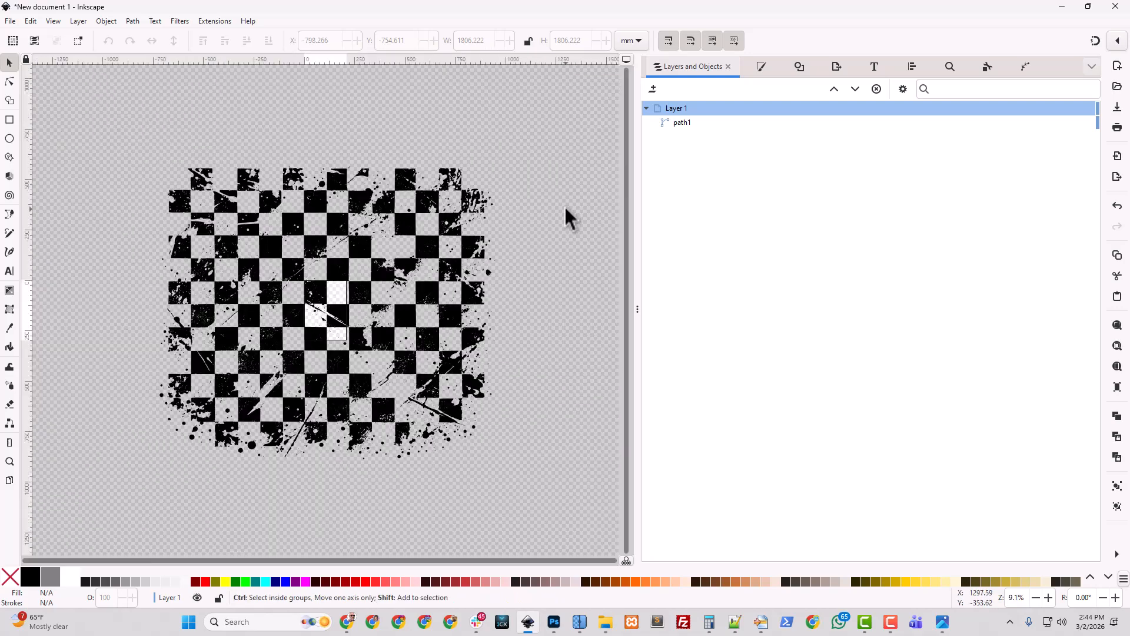
pyautogui.hotkey('ctrl', 'shift', 'r')
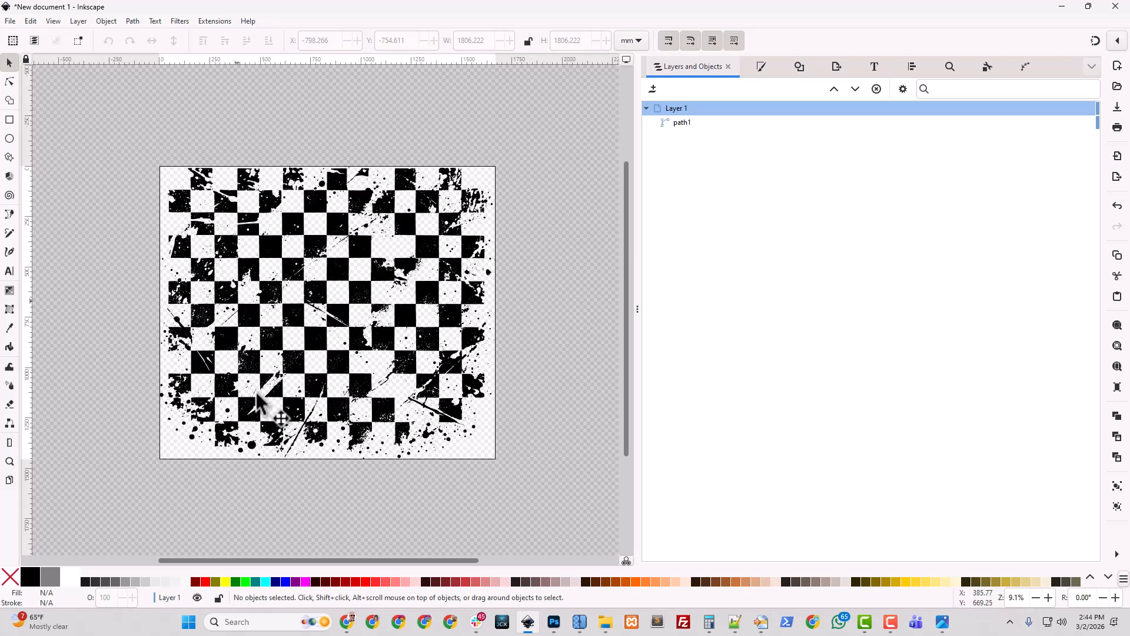
# - Save the document in Downloads as an Inkscape SVG named Checkerboard_Distress
pyautogui.click(10, 21)
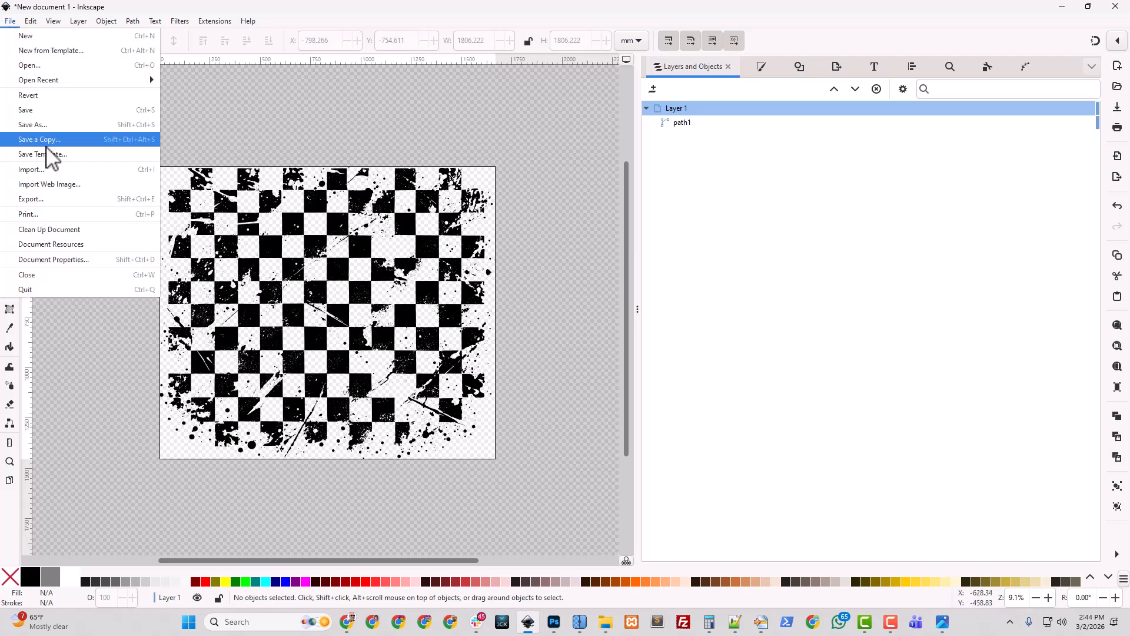
pyautogui.click(42, 125)
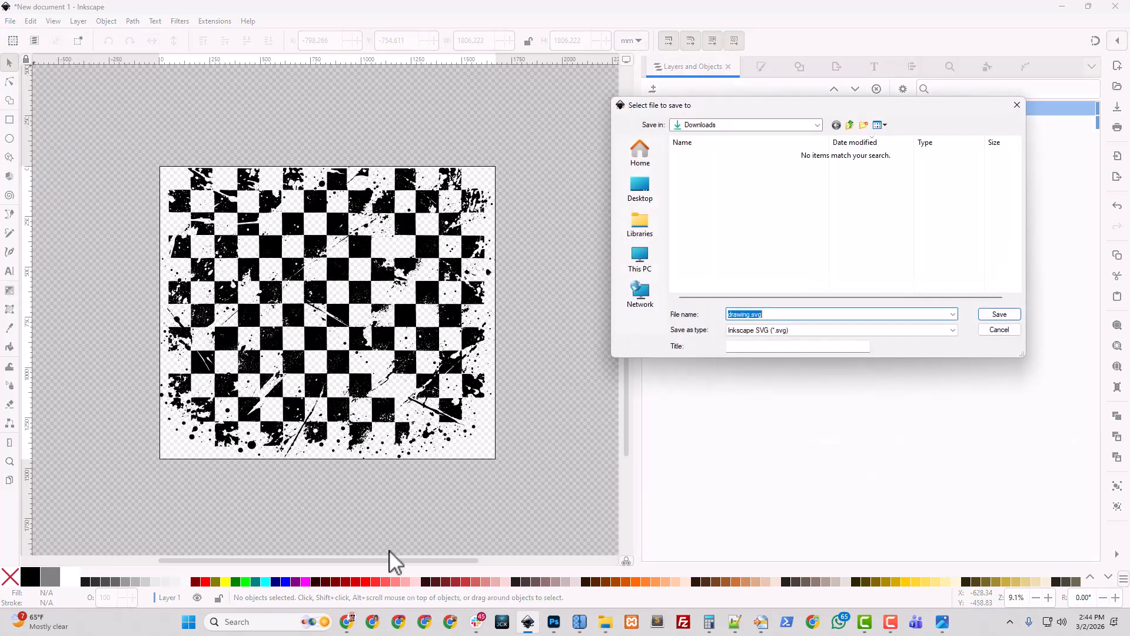
pyautogui.click(747, 316)
pyautogui.write('Checkerboard_Distress')
pyautogui.click(1010, 313)
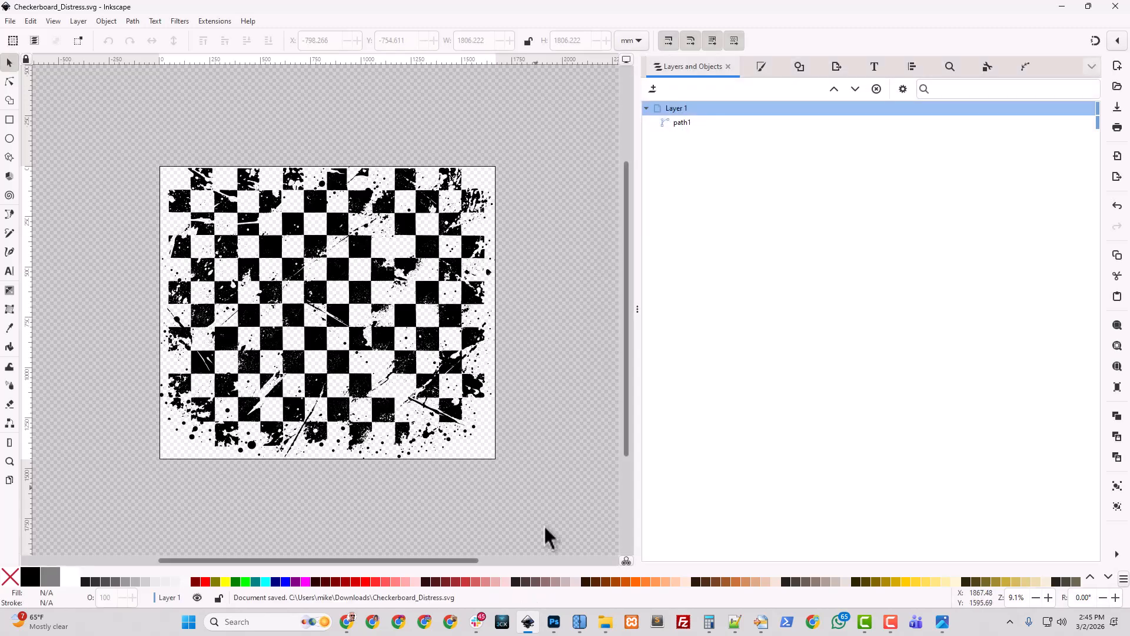
# - Open the 6x-upscaled hockey mask PNG from the Downloads folder in Adobe Photoshop 2026
pyautogui.moveTo(607, 623)
pyautogui.click(530, 543)
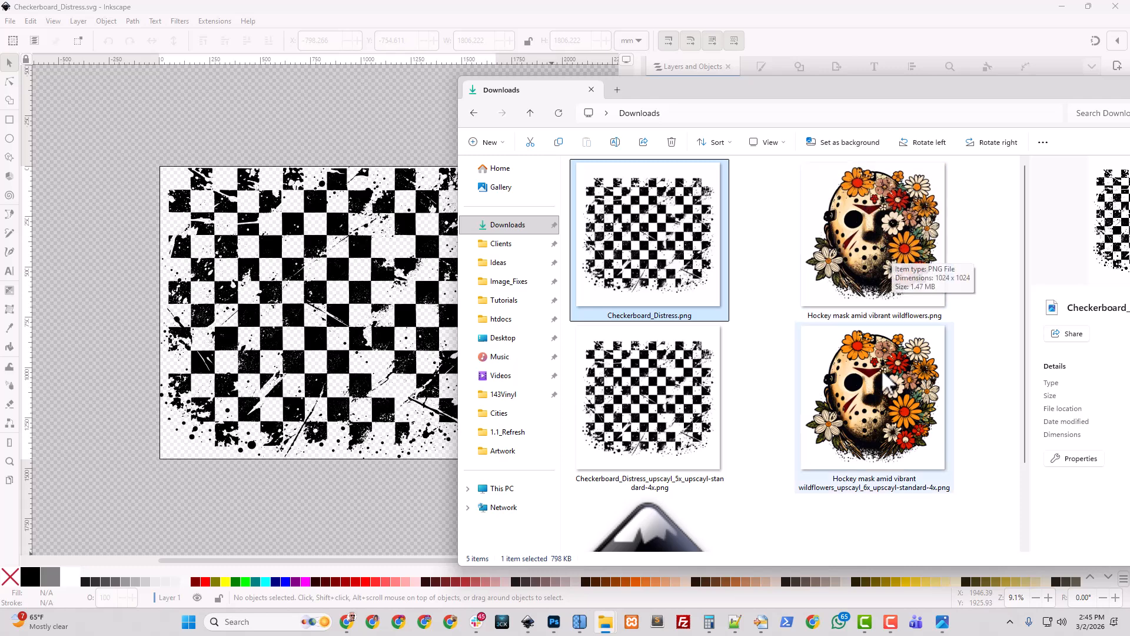
pyautogui.rightClick(886, 387)
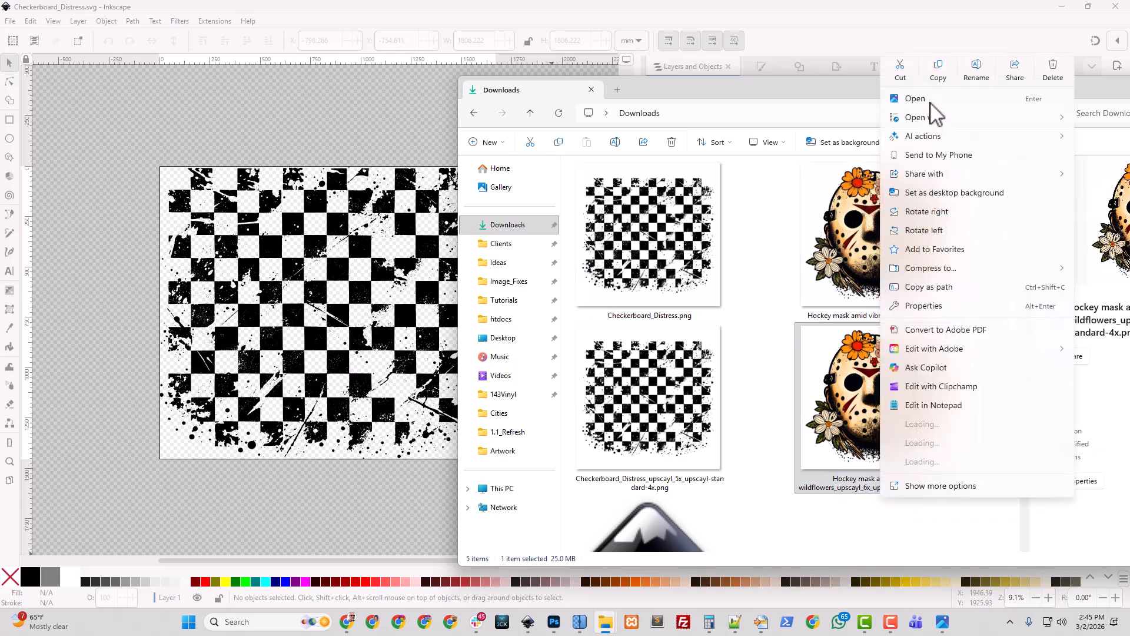
pyautogui.moveTo(933, 120)
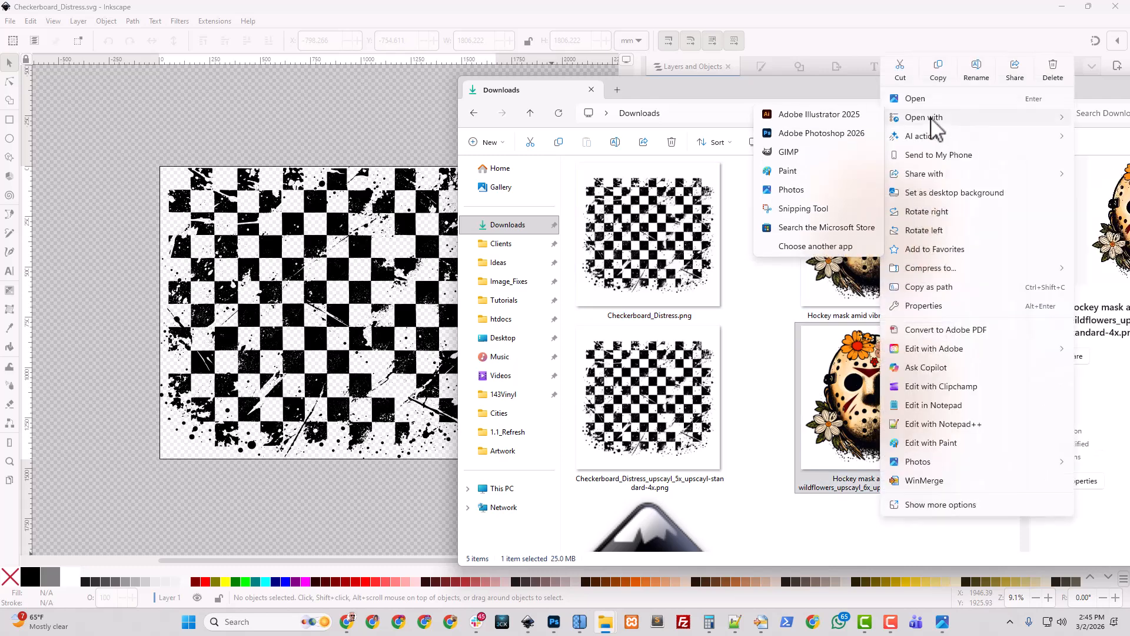
pyautogui.click(822, 141)
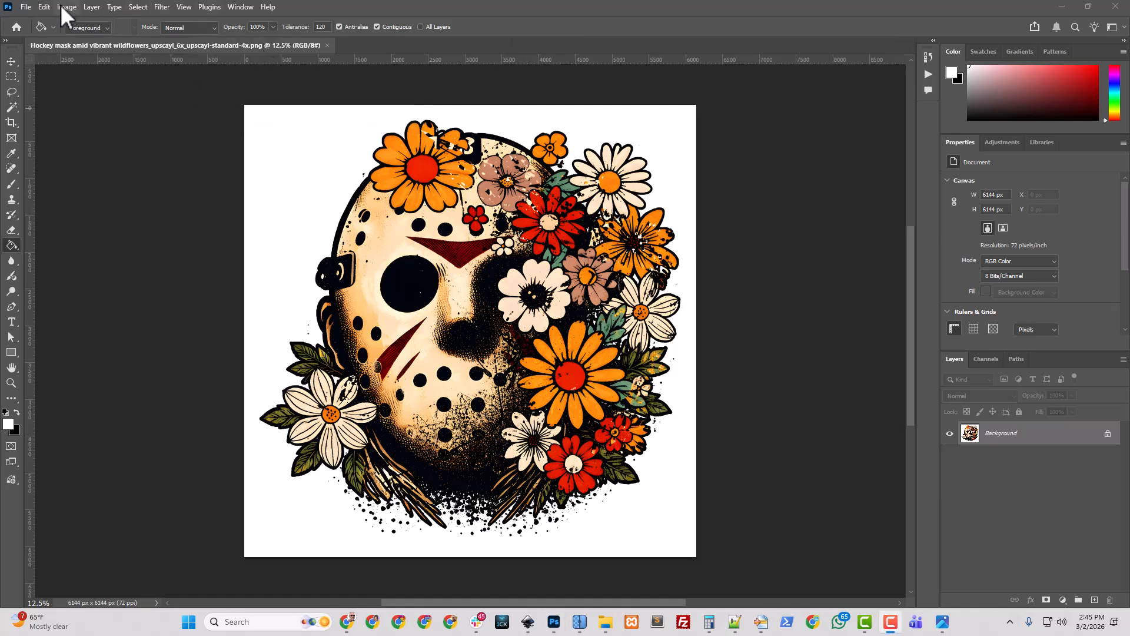
# - Convert the mask image's Background layer to a smart object
pyautogui.click(66, 7)
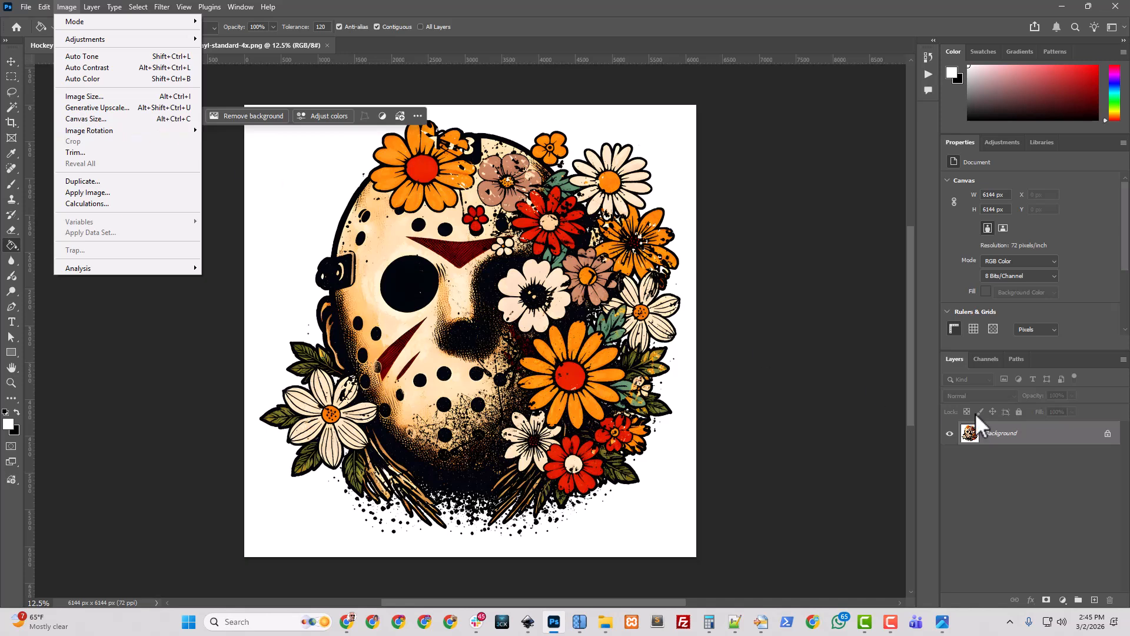
pyautogui.click(975, 436)
pyautogui.rightClick(977, 434)
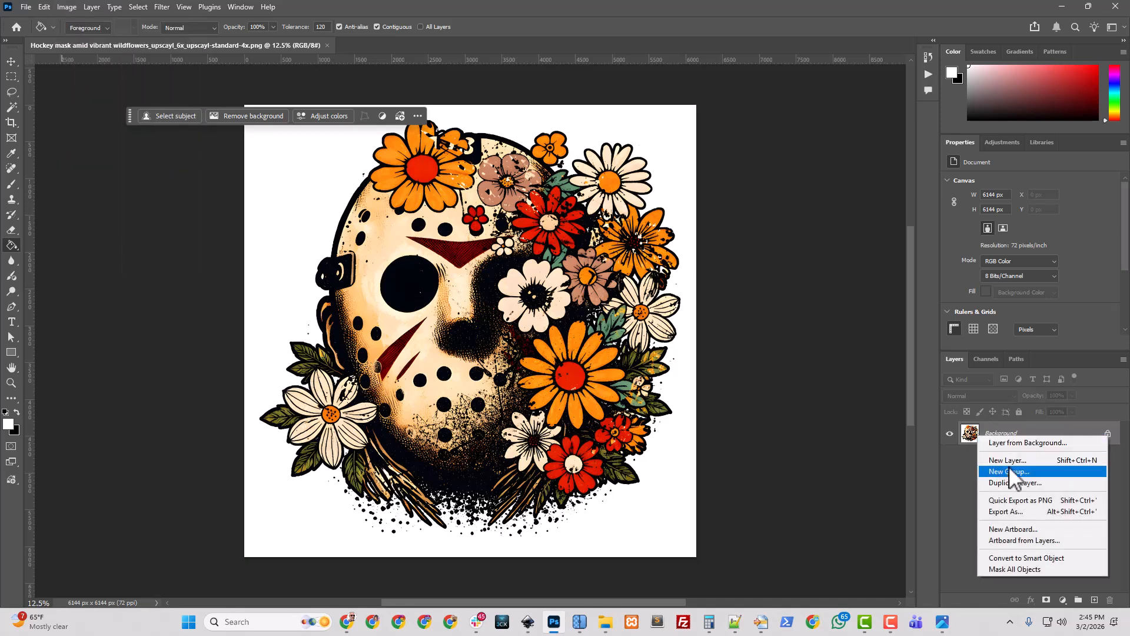
pyautogui.click(1025, 556)
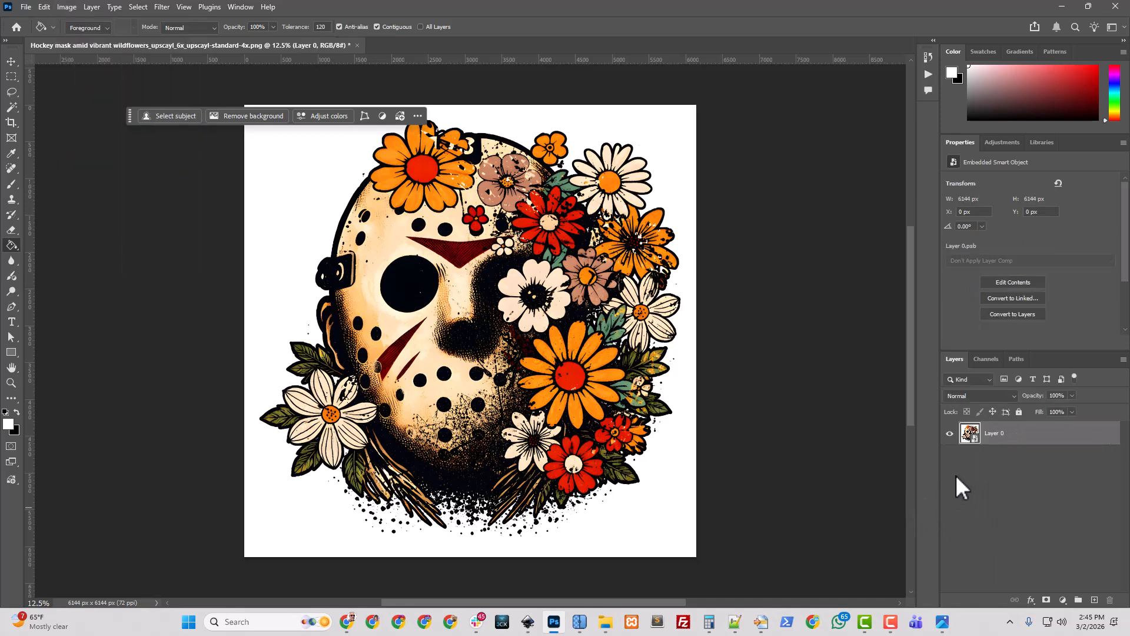
# - Enlarge the canvas to 10000 px wide by 8000 px high, using absolute rather than relative dimensions
pyautogui.click(65, 6)
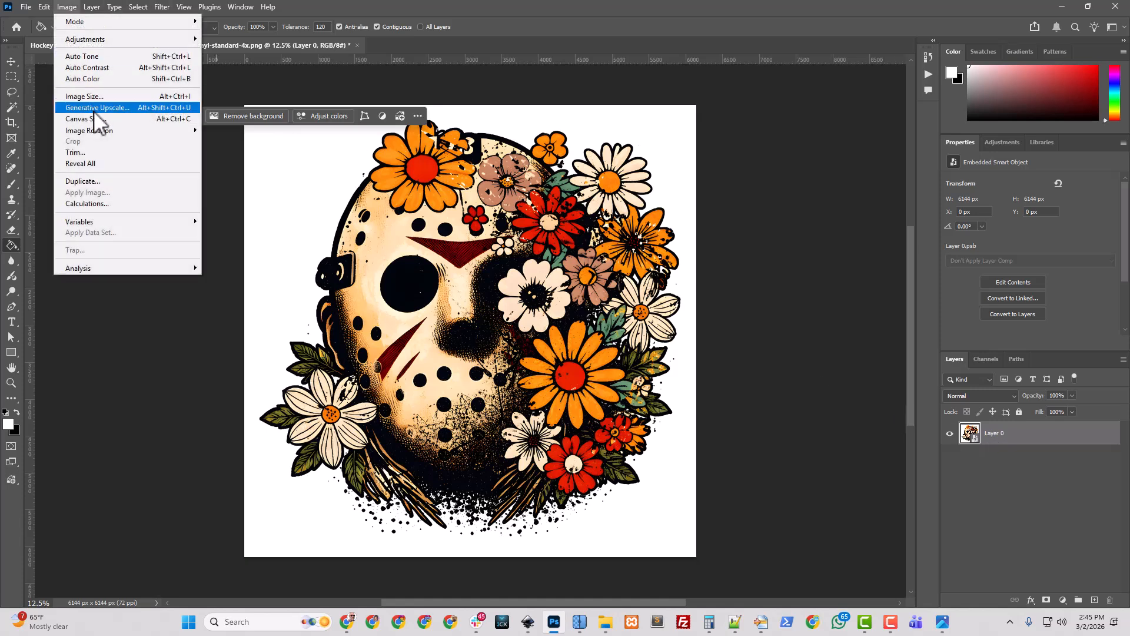
pyautogui.click(88, 107)
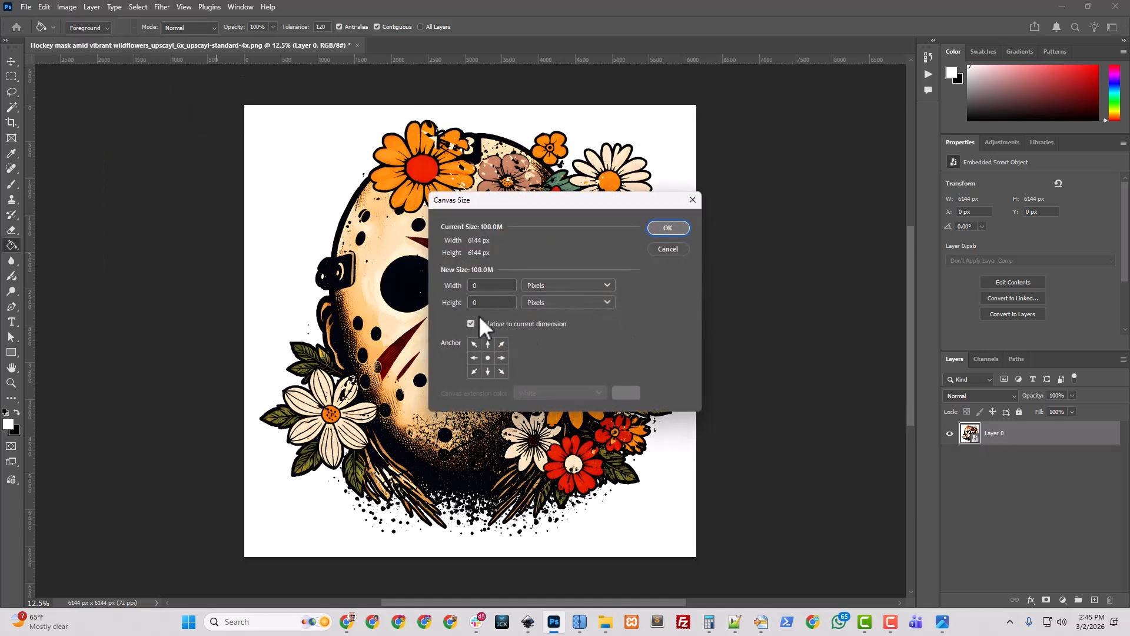
pyautogui.click(471, 324)
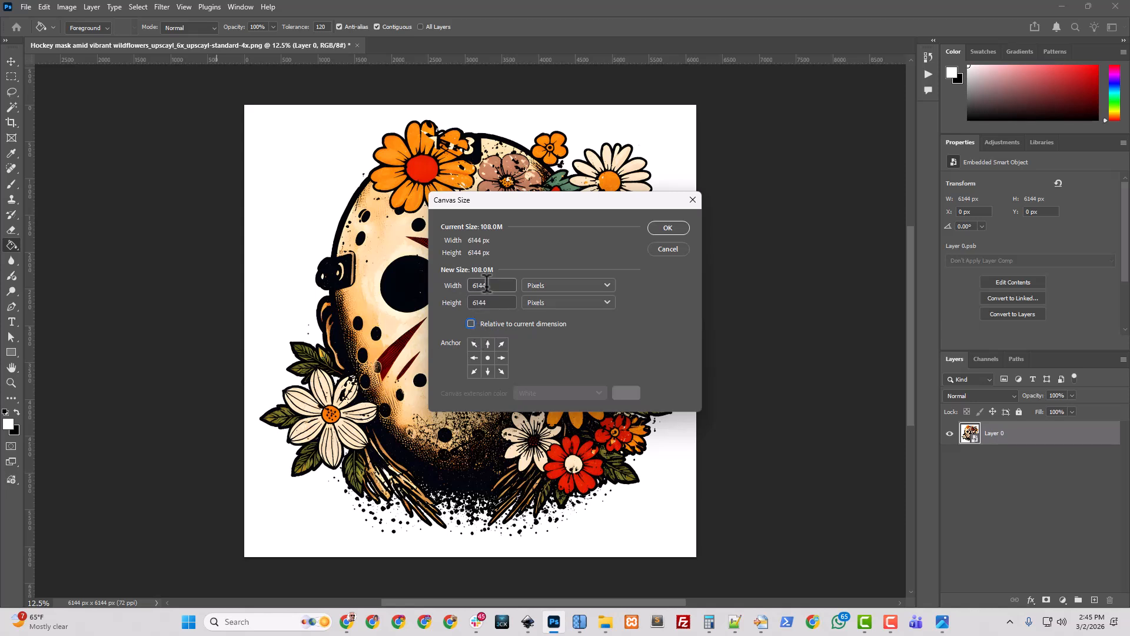
pyautogui.moveTo(495, 286); pyautogui.dragTo(458, 288)
pyautogui.write('10000')
pyautogui.press('Tab')
pyautogui.press('Tab')
pyautogui.write('8000')
pyautogui.press('Return')
pyautogui.hotkey('ctrl', '-')
pyautogui.hotkey('ctrl', '-')
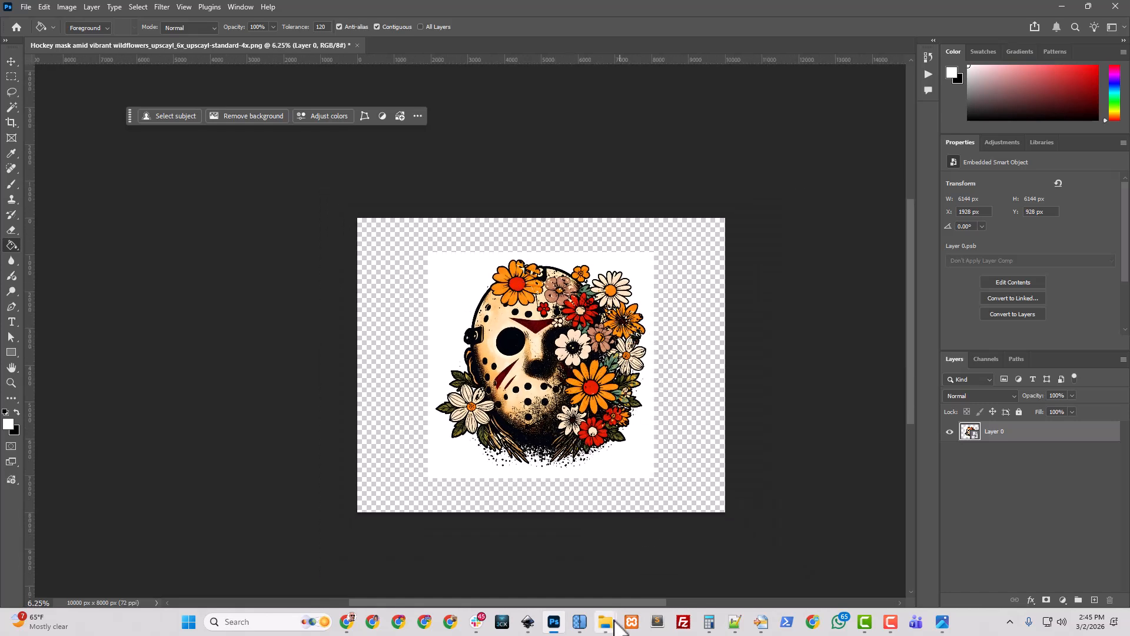
# - Place the Checkerboard_Distress SVG from the Downloads folder into the mask document as a new layer
pyautogui.moveTo(615, 619)
pyautogui.click(537, 527)
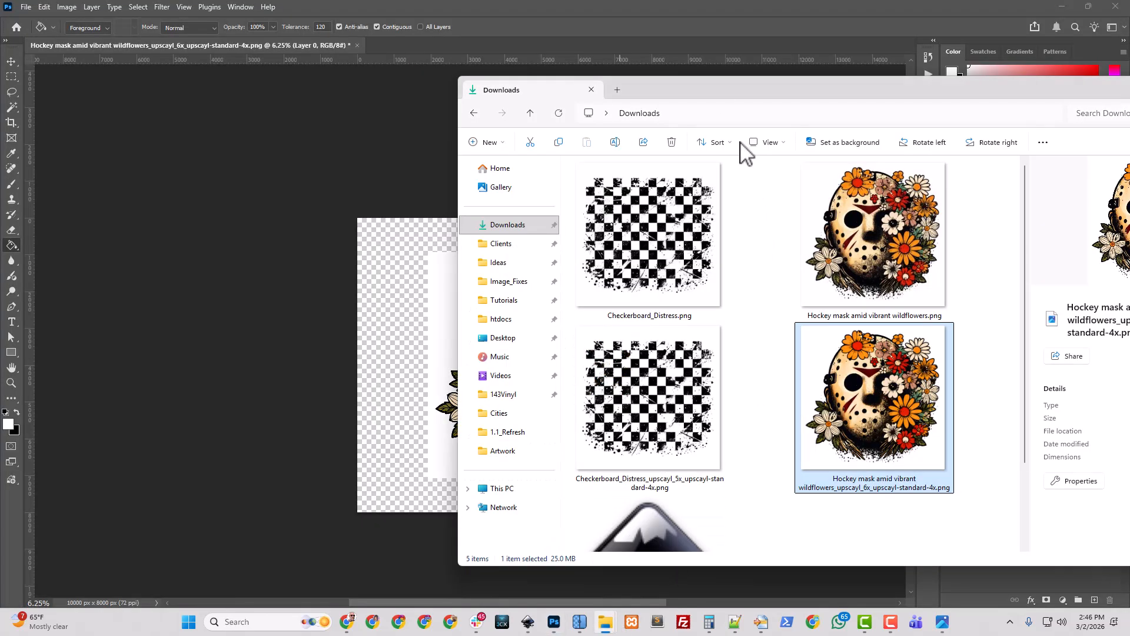
pyautogui.moveTo(736, 106); pyautogui.dragTo(0, 87)
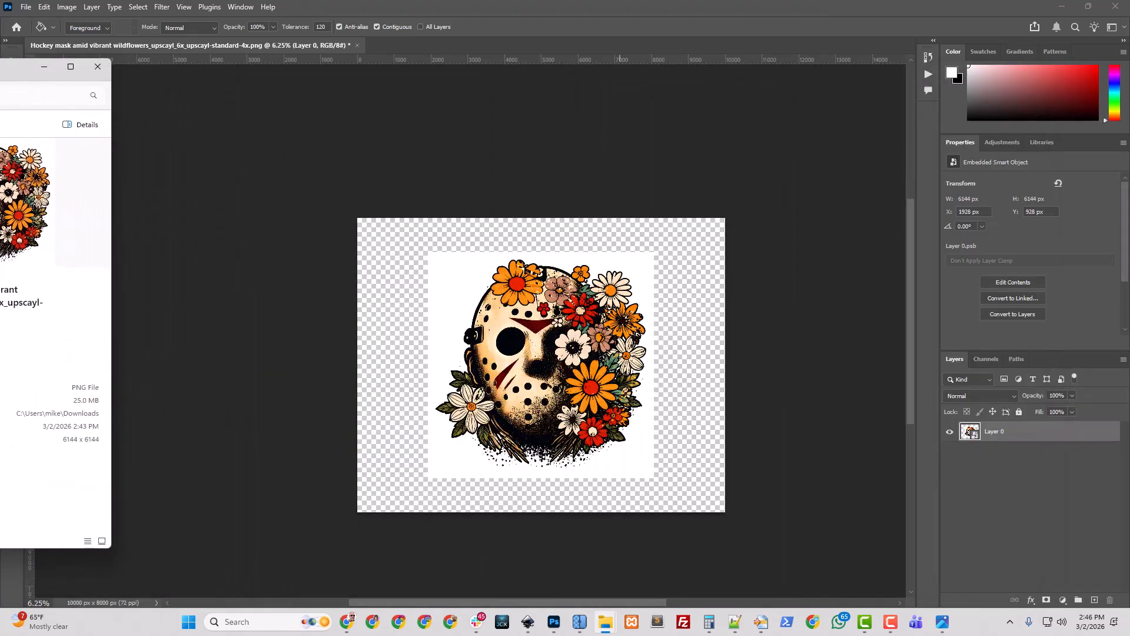
pyautogui.moveTo(0, 294); pyautogui.dragTo(720, 497)
pyautogui.press('Return')
pyautogui.press('g')
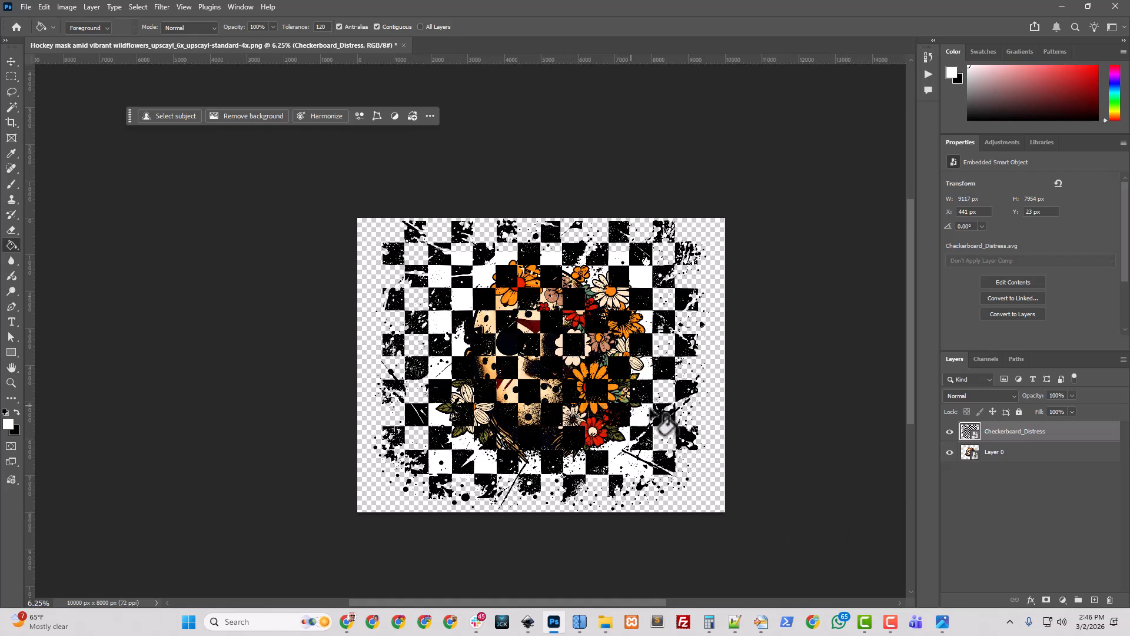
# - Move the mask layer above the Checkerboard_Distress layer and rename it Mask_Flowers
pyautogui.moveTo(1001, 460); pyautogui.dragTo(999, 425)
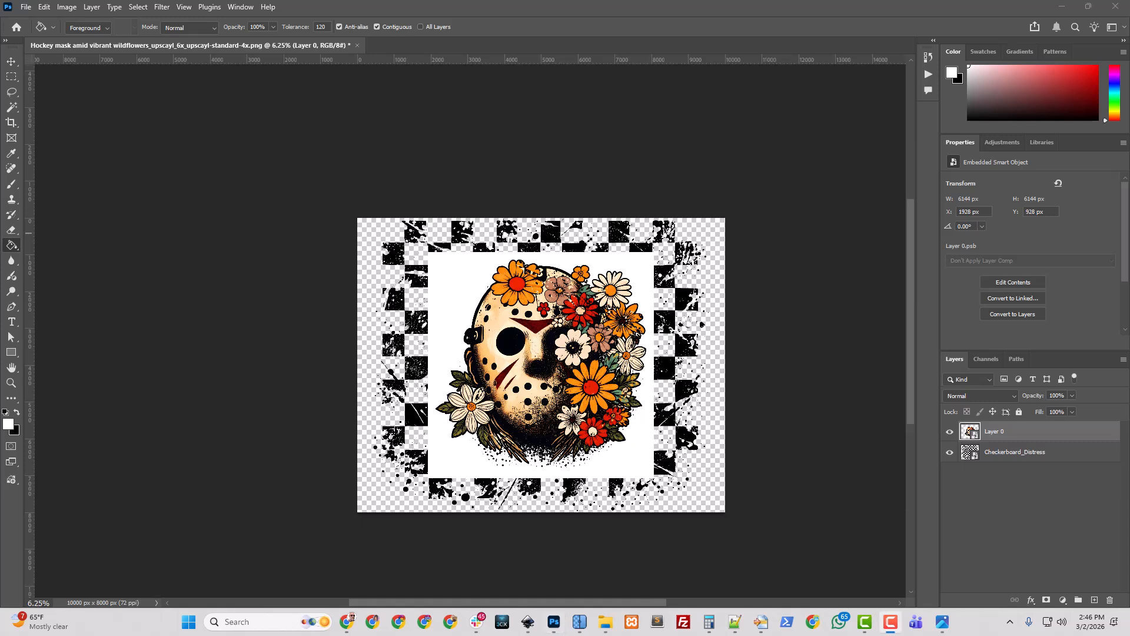
pyautogui.click(971, 435)
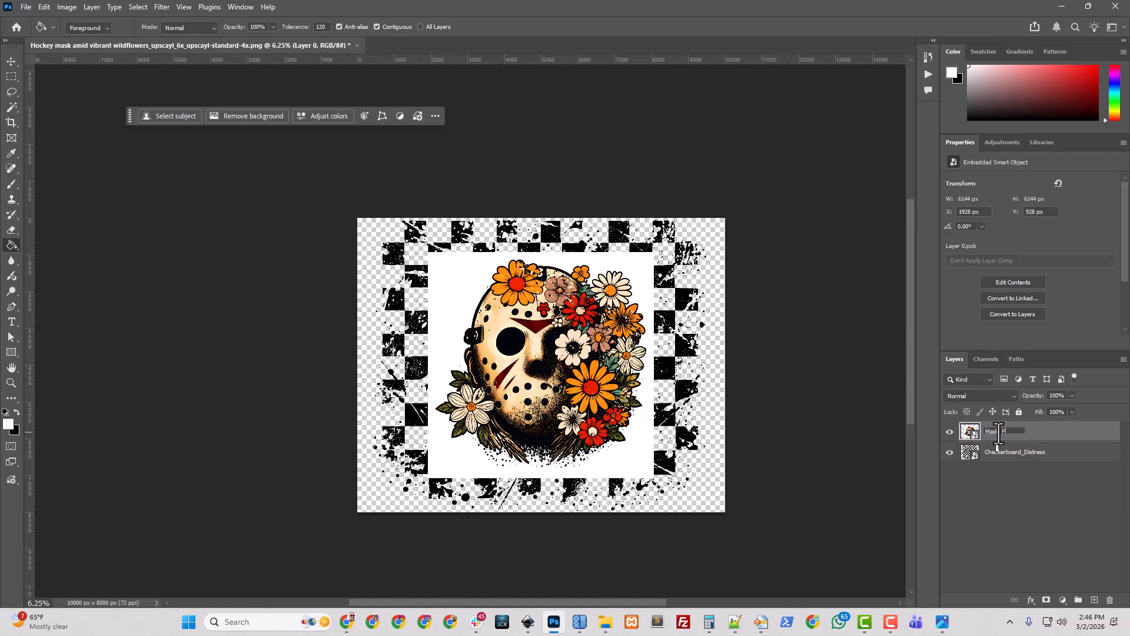
pyautogui.press('Return')
# - Open the contents of the Mask_Flowers smart object and select the white background around the artwork with the Magic Wand
pyautogui.doubleClick(970, 437)
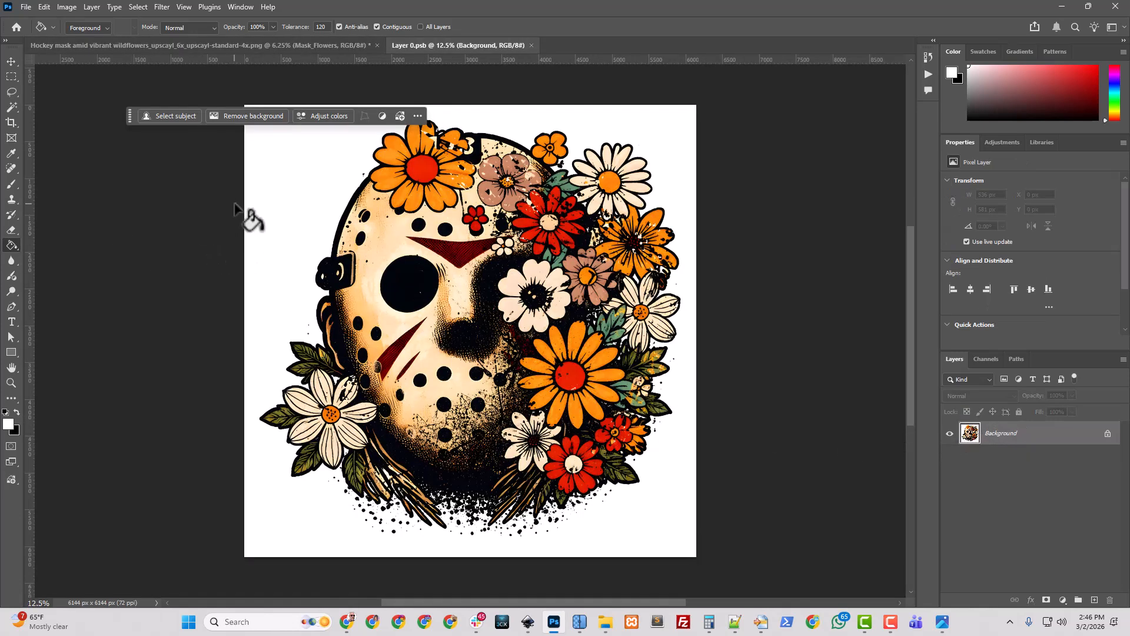
pyautogui.click(12, 108)
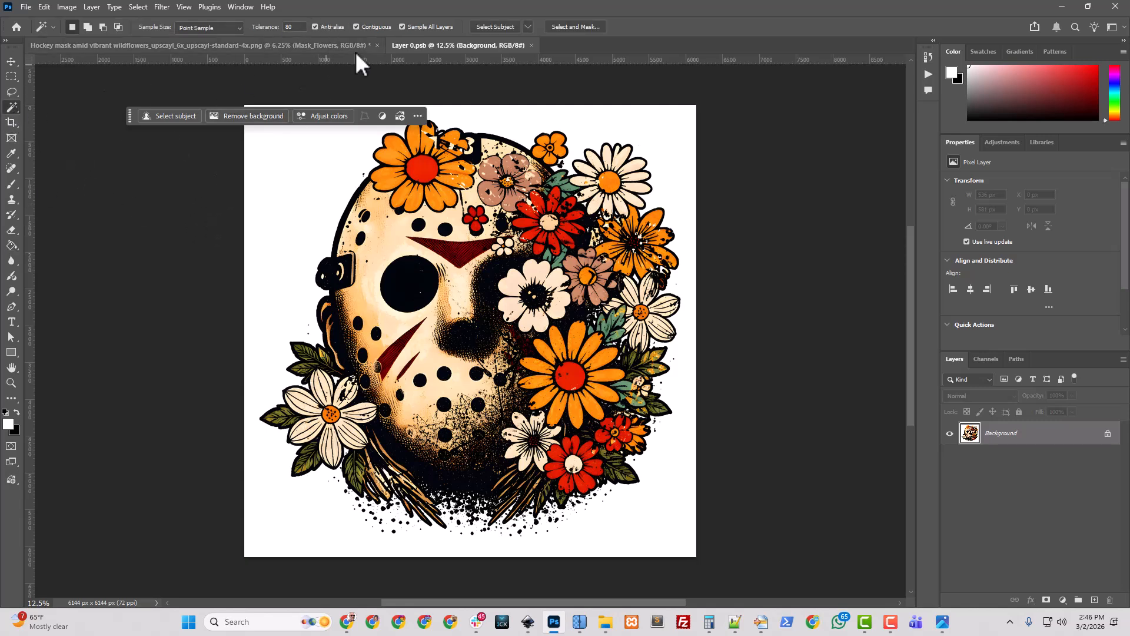
pyautogui.click(310, 196)
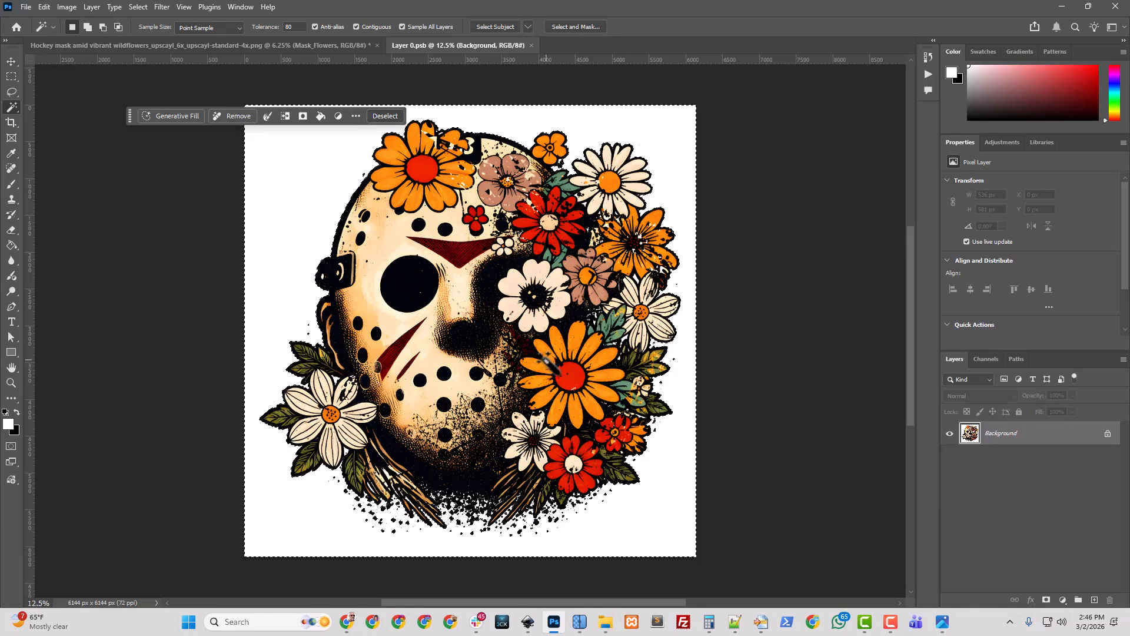
# - Examine the background selection along the mask, flowers and lower splatter for enclosed white areas that are not selected
pyautogui.hotkey('ctrl', '+')
pyautogui.scroll(-3, 495, 365)
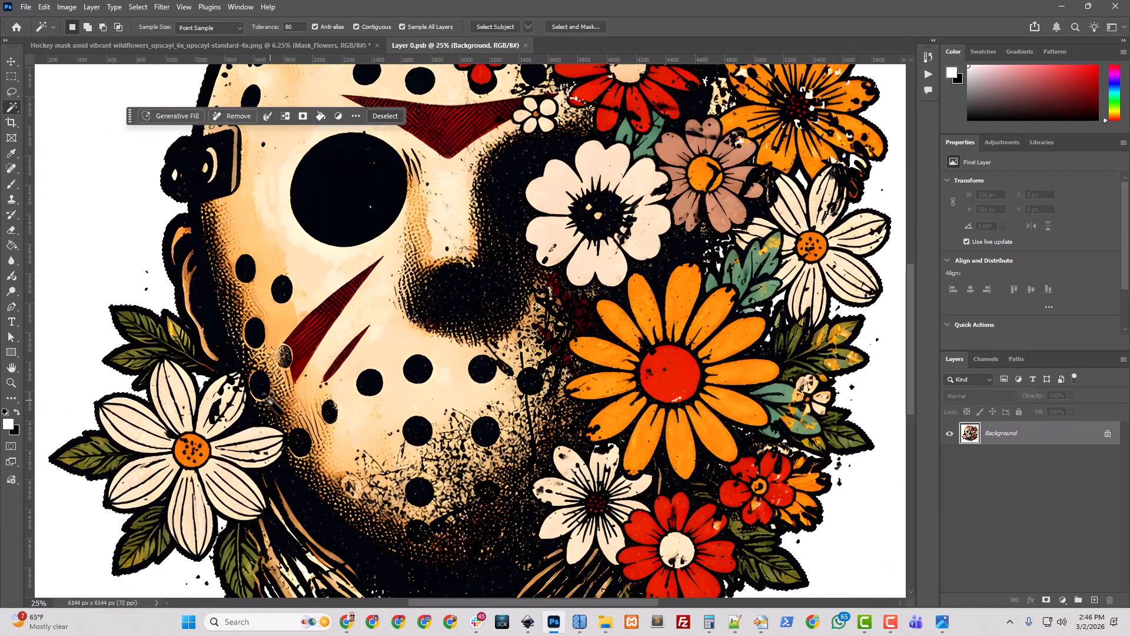
pyautogui.scroll(-2, 218, 412)
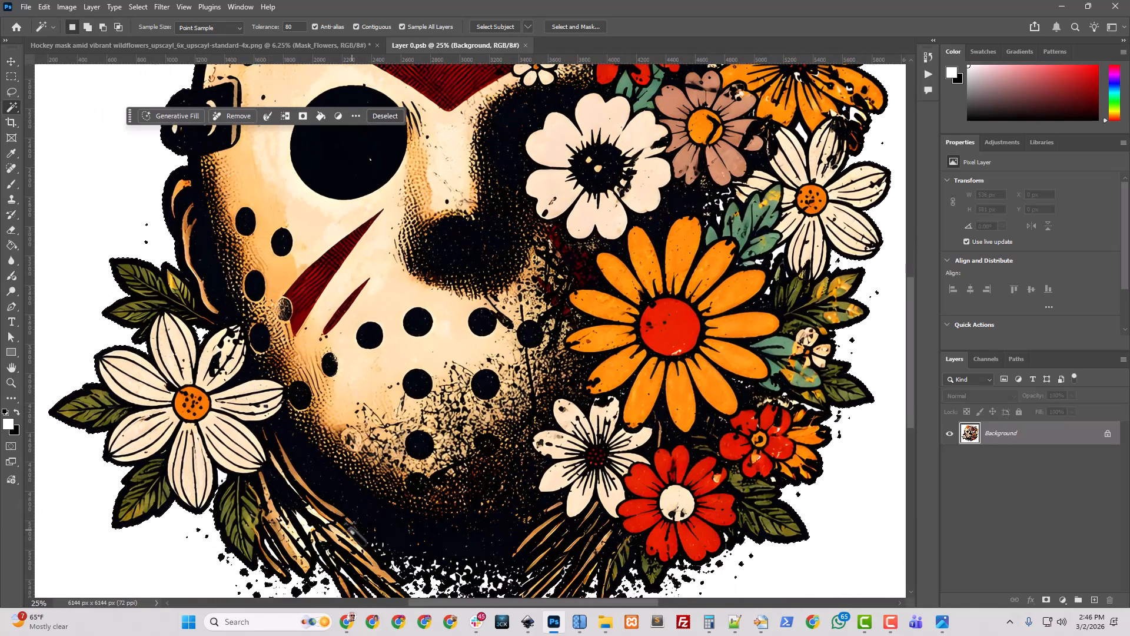
pyautogui.scroll(-1, 228, 527)
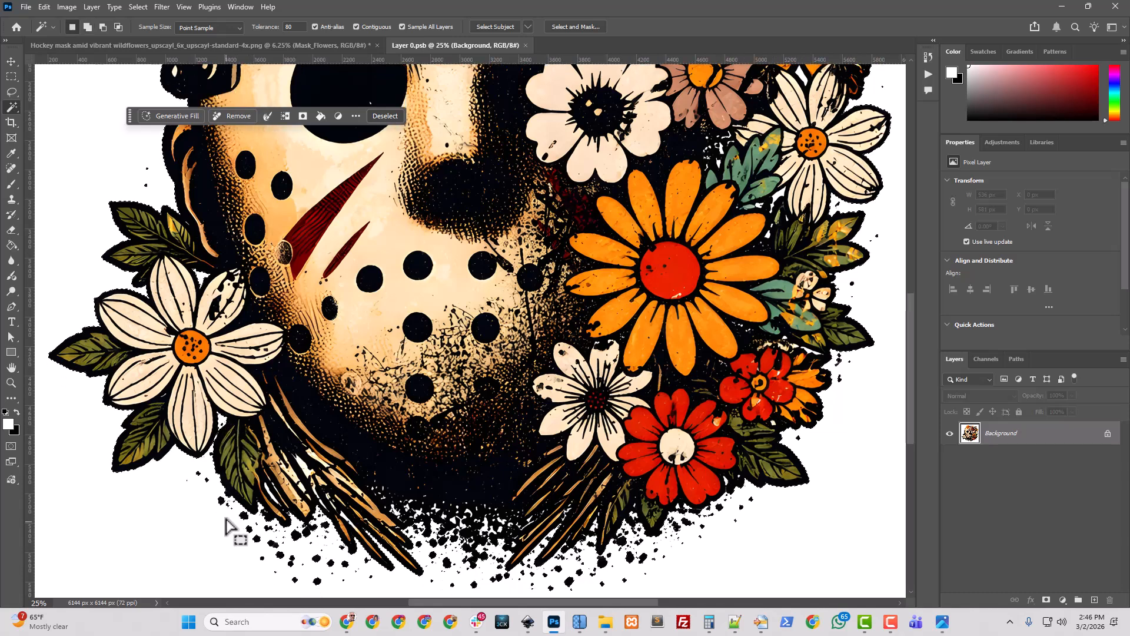
pyautogui.scroll(-1, 265, 468)
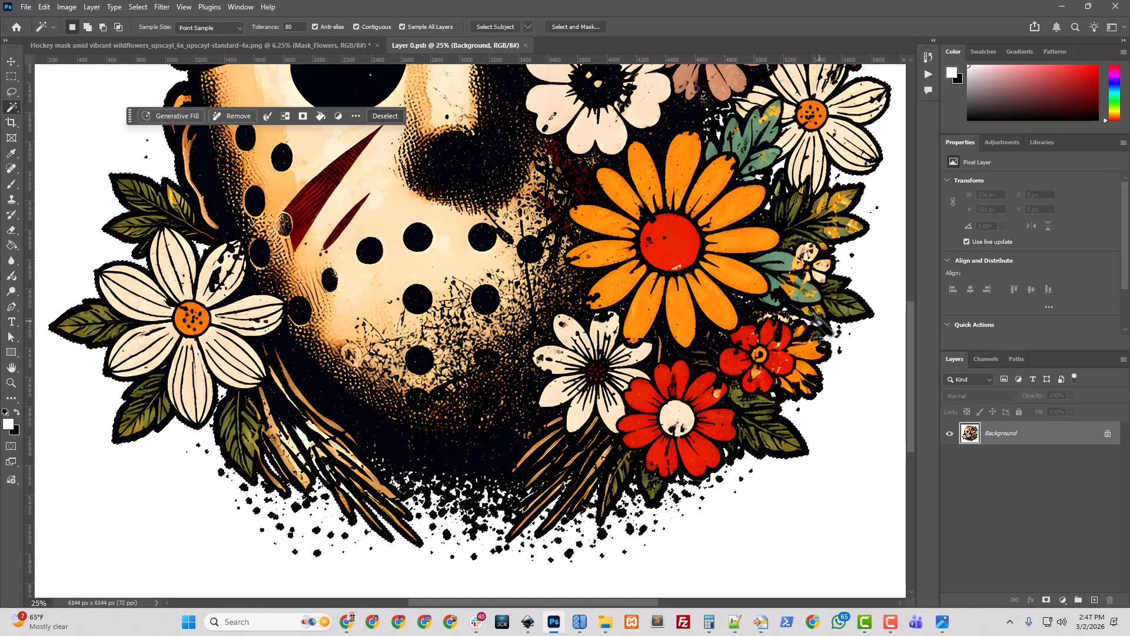
pyautogui.scroll(5, 821, 282)
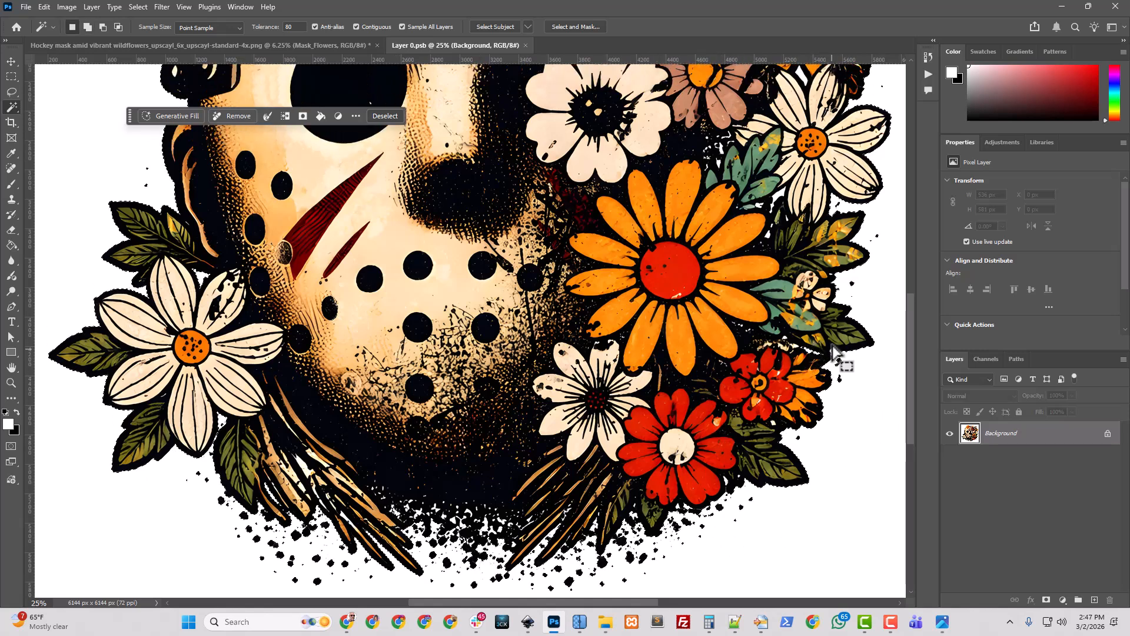
pyautogui.scroll(3, 831, 242)
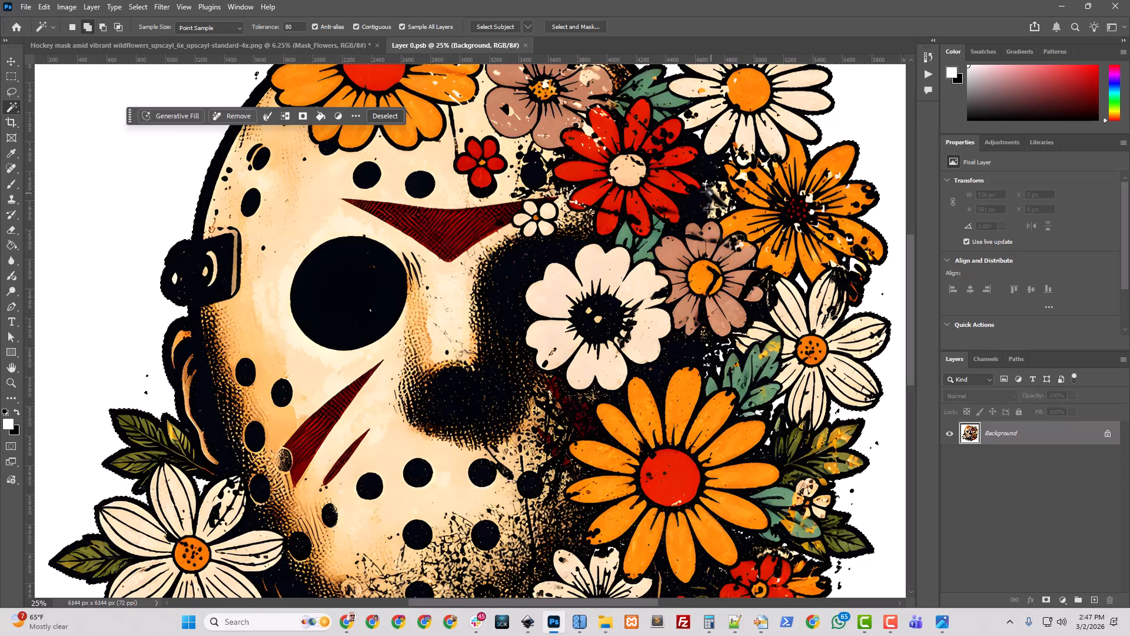
pyautogui.scroll(2, 694, 210)
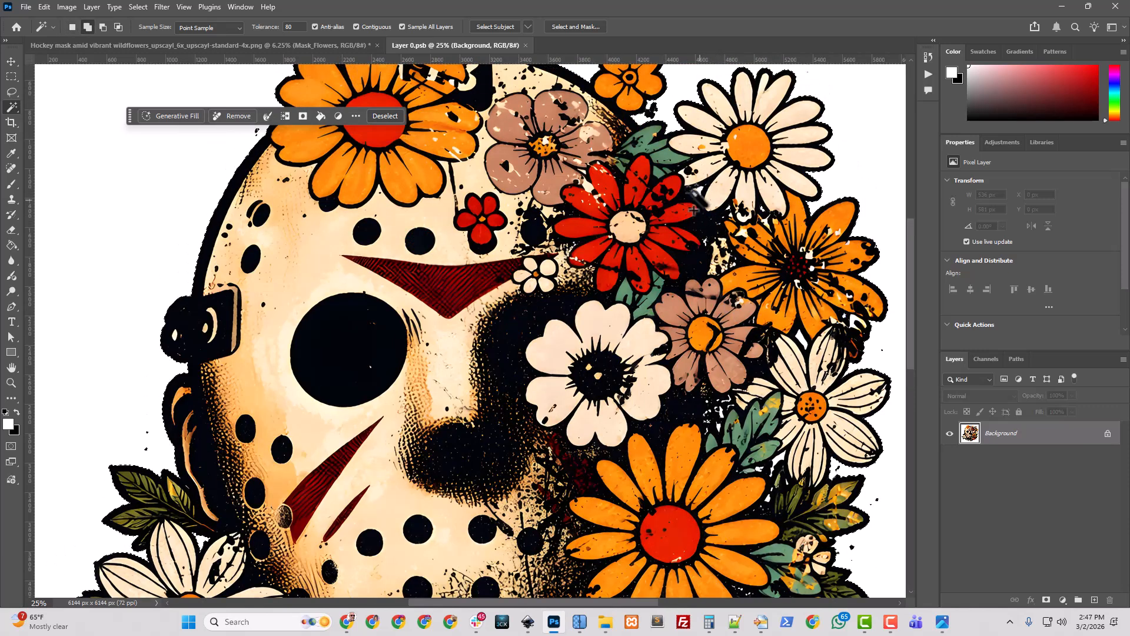
pyautogui.scroll(2, 712, 253)
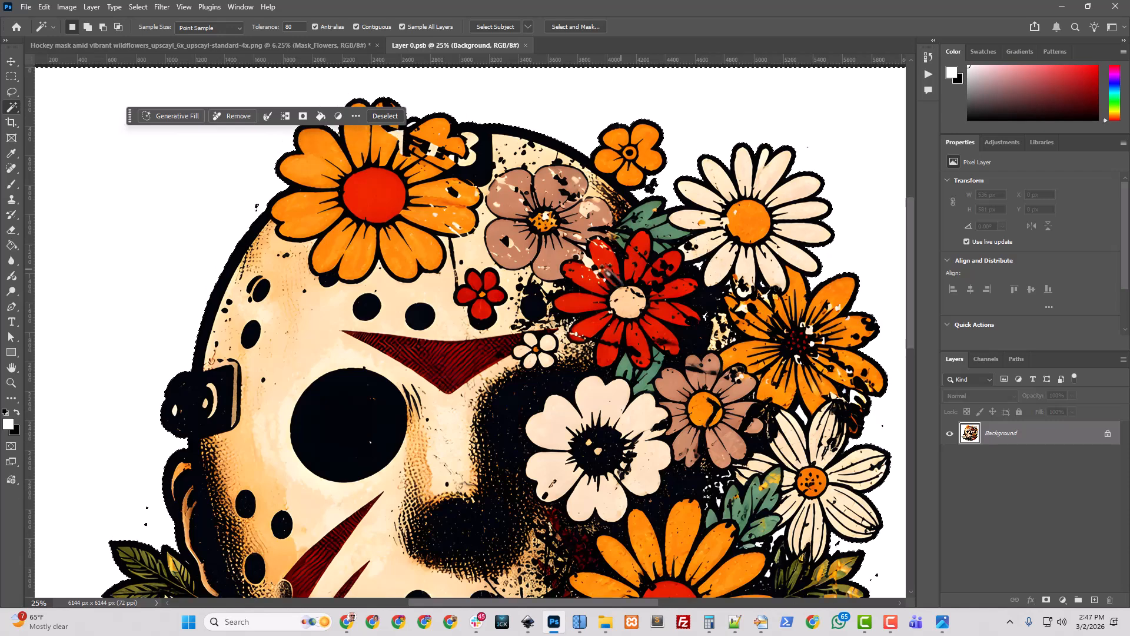
pyautogui.scroll(1, 596, 268)
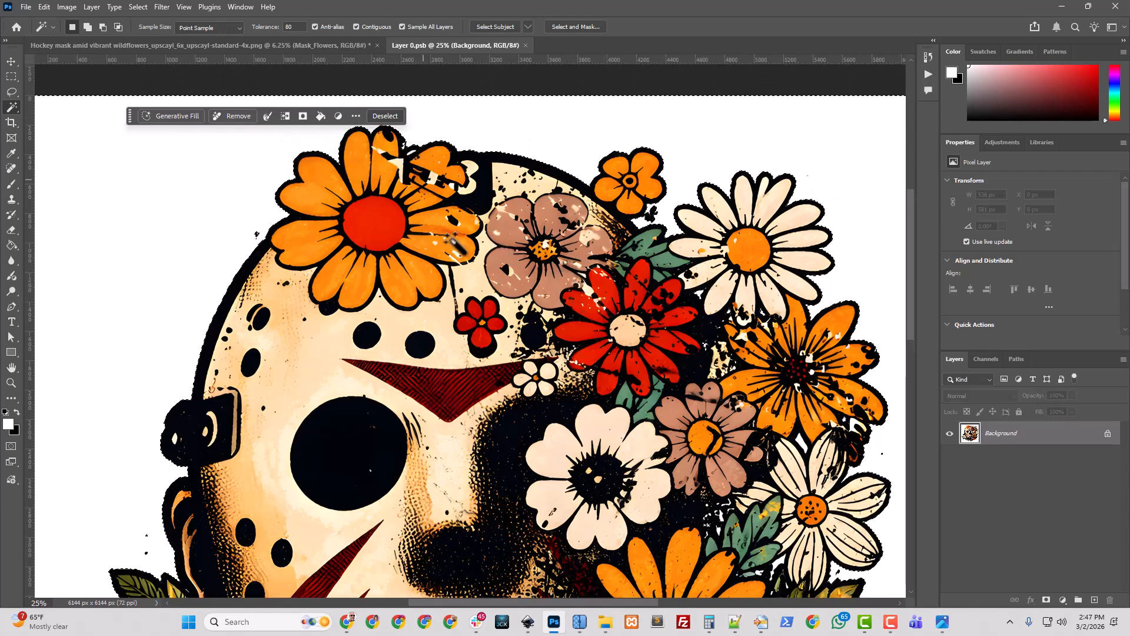
pyautogui.scroll(-7, 455, 245)
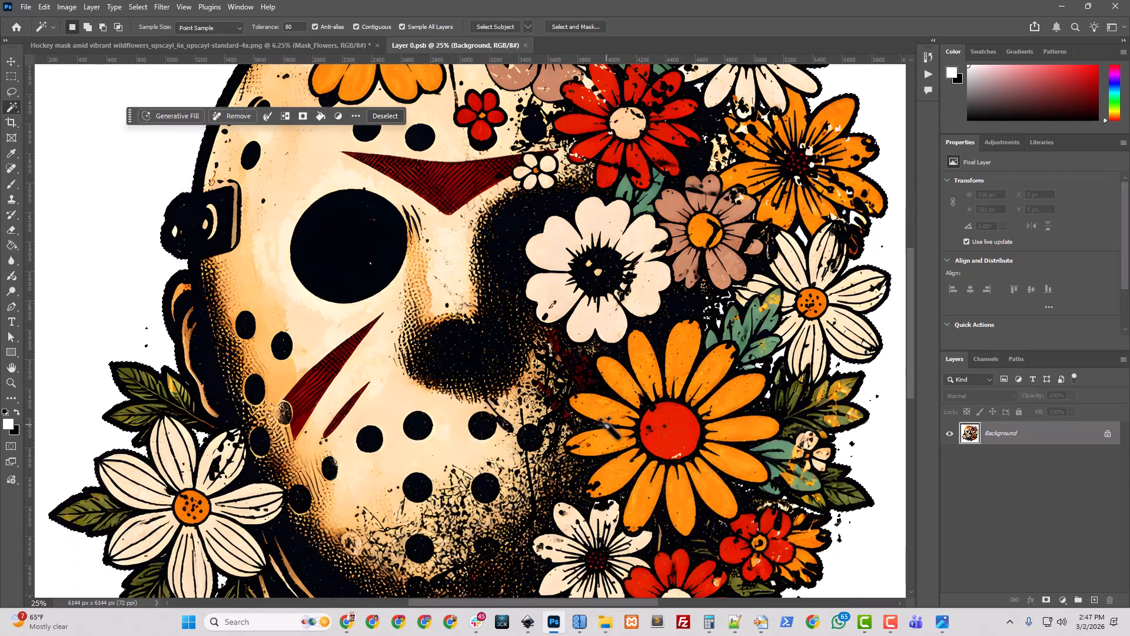
pyautogui.scroll(-11, 611, 429)
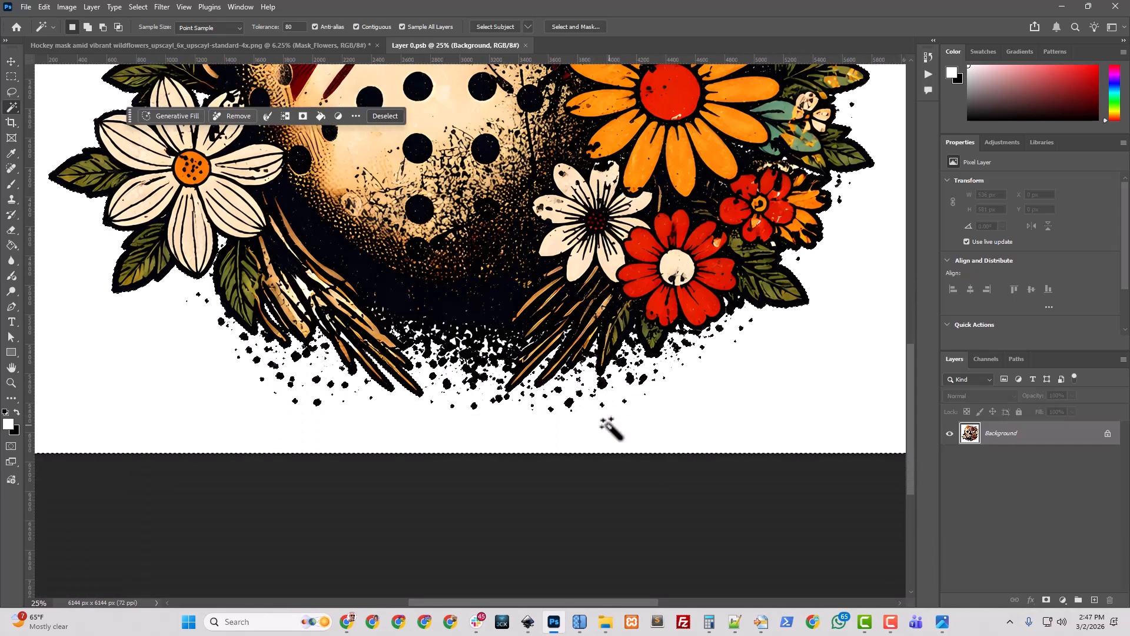
# - Add the enclosed white gaps in the lower splatter and around the red flowers and leaves to the background selection
pyautogui.hotkey('ctrl', '+')
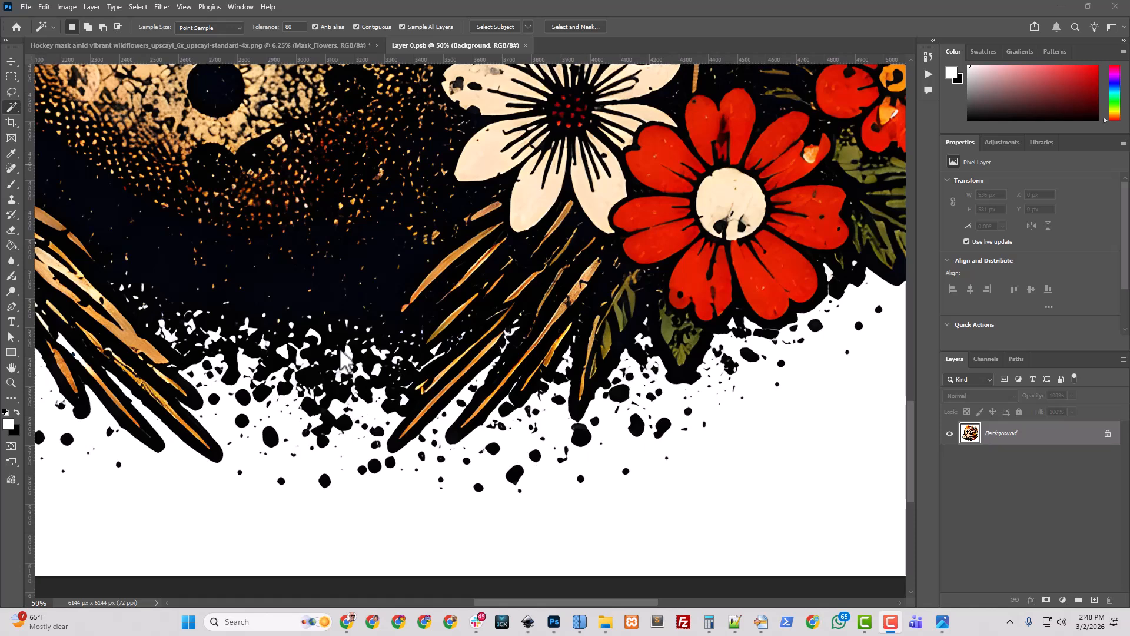
pyautogui.click(285, 374)
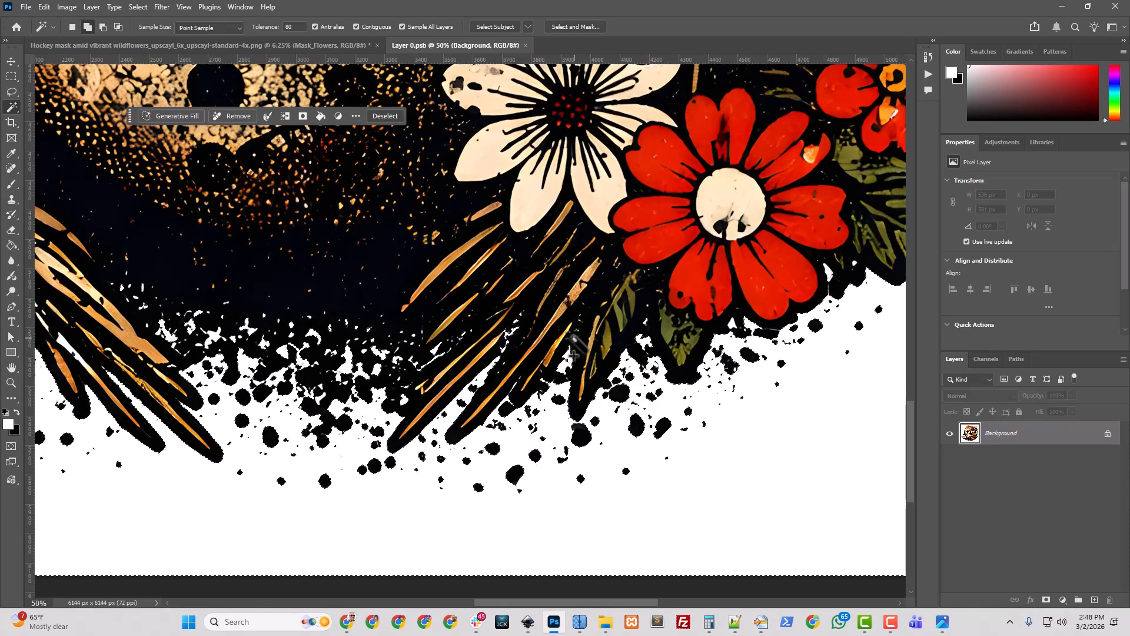
pyautogui.moveTo(511, 602); pyautogui.dragTo(572, 602)
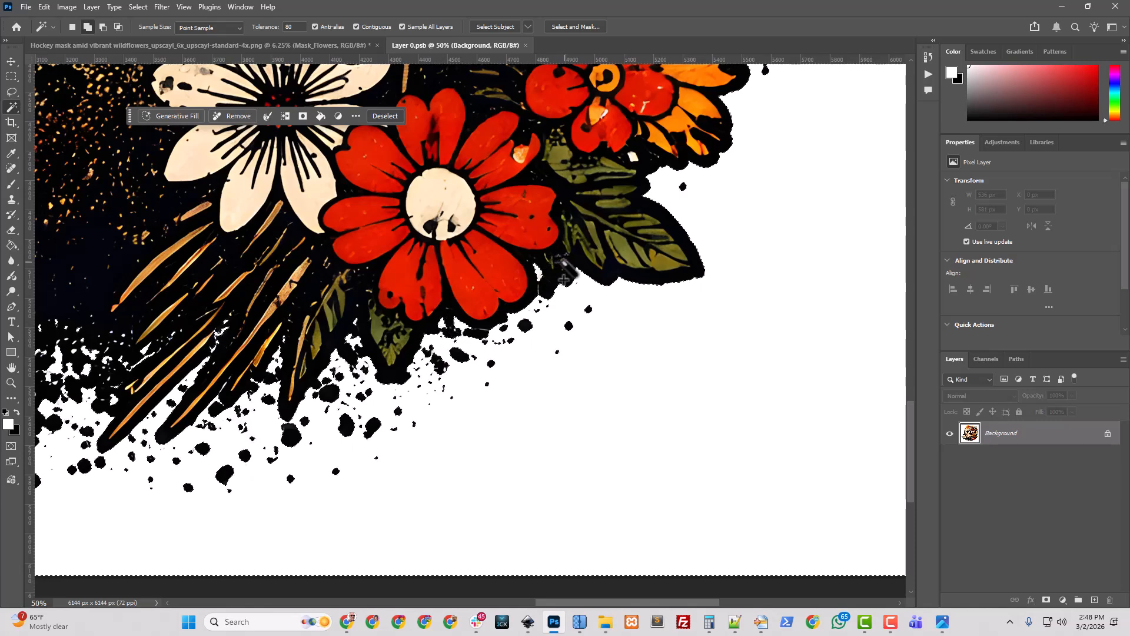
pyautogui.scroll(2, 629, 301)
pyautogui.scroll(2, 627, 297)
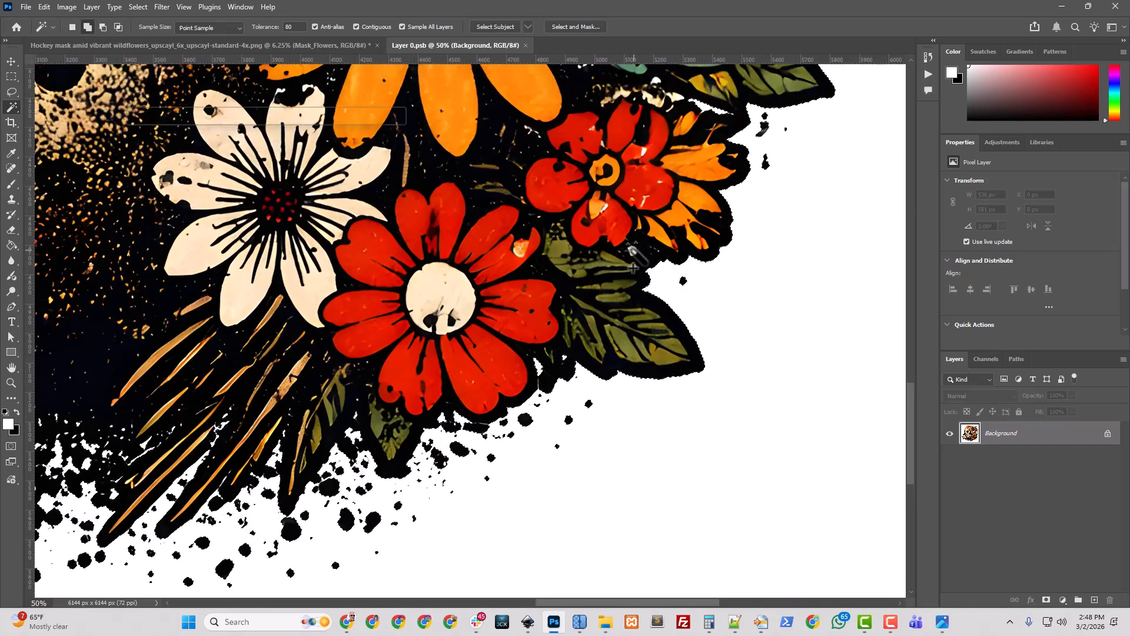
pyautogui.scroll(3, 726, 350)
pyautogui.press('shift')
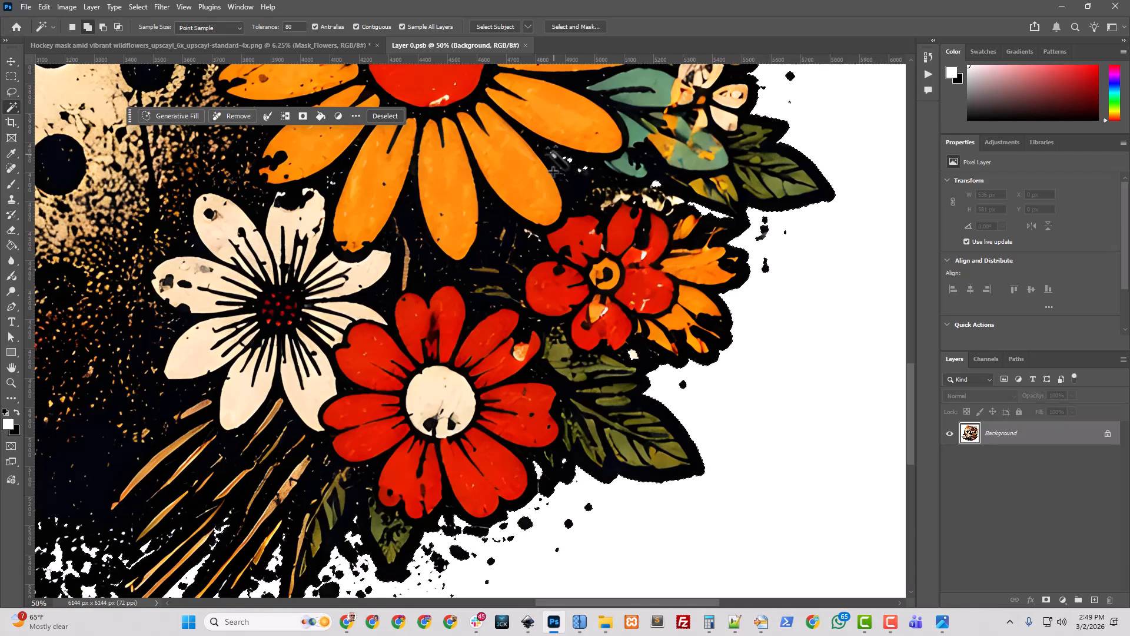
# - Extend the background selection with the white gaps between the orange, white and mauve flowers up to the upper daisy
pyautogui.scroll(3, 557, 176)
pyautogui.scroll(3, 612, 212)
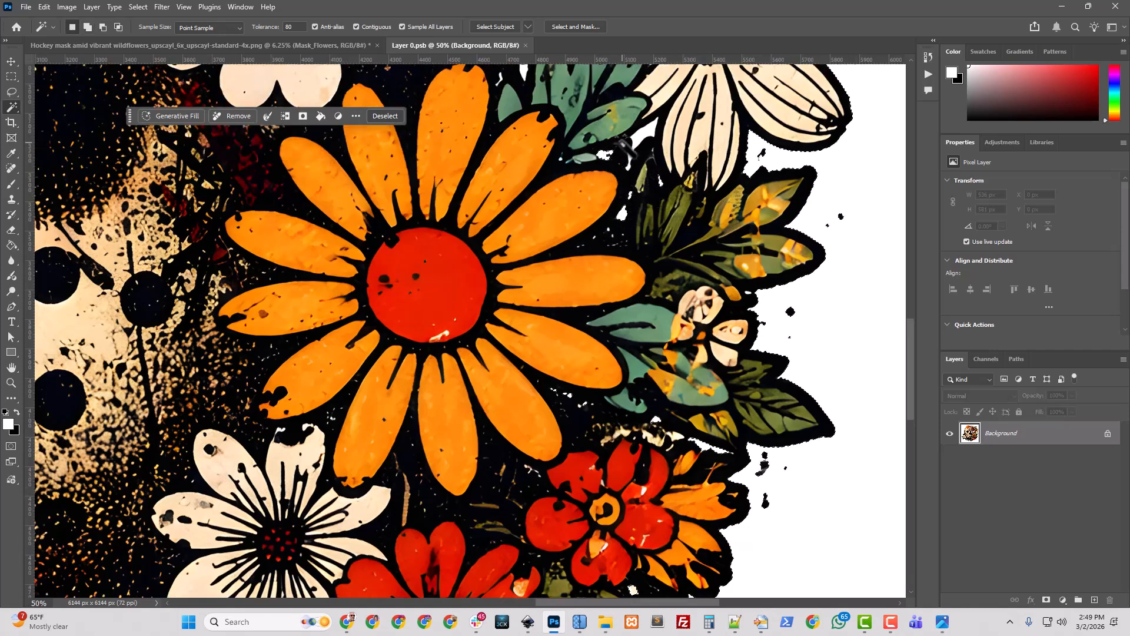
pyautogui.scroll(4, 606, 135)
pyautogui.scroll(2, 616, 220)
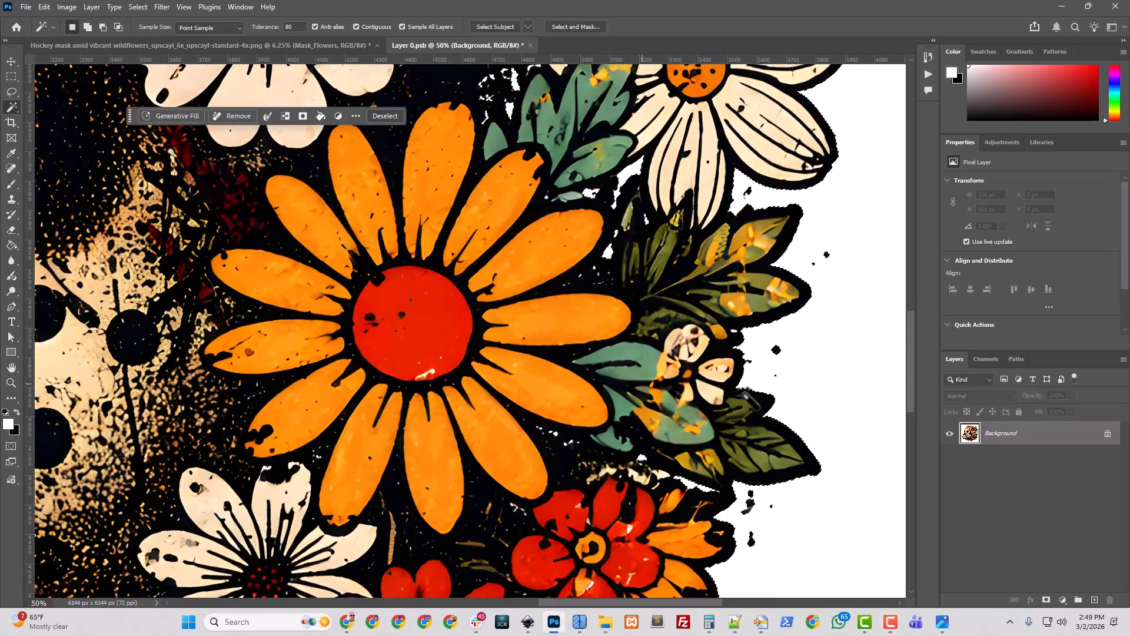
pyautogui.scroll(5, 765, 389)
pyautogui.scroll(2, 730, 371)
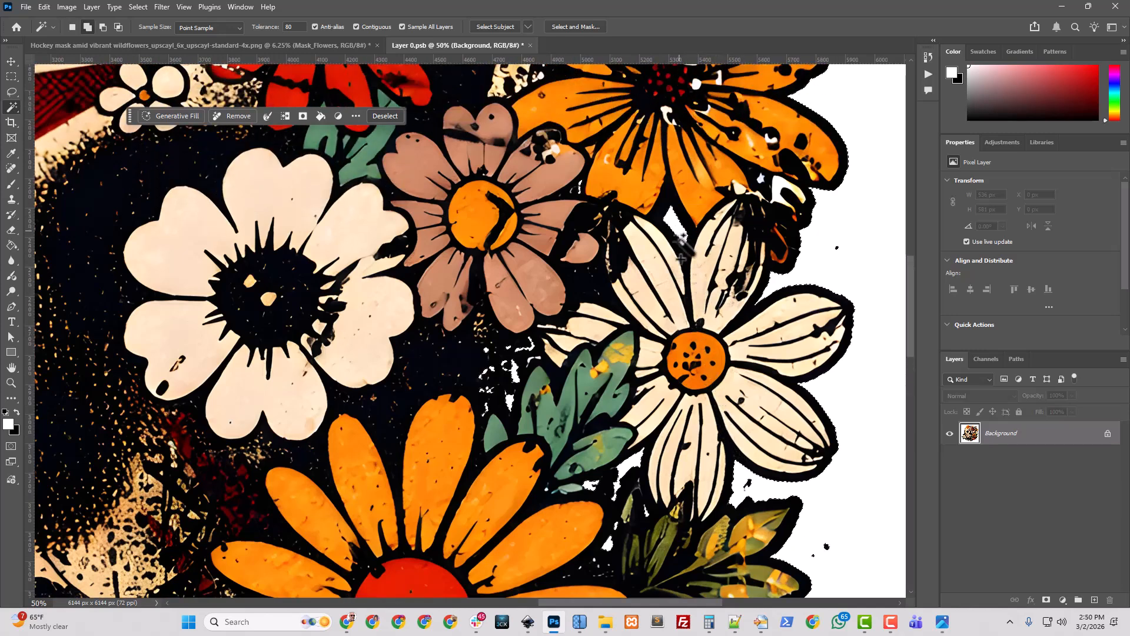
pyautogui.scroll(3, 589, 247)
pyautogui.scroll(3, 536, 246)
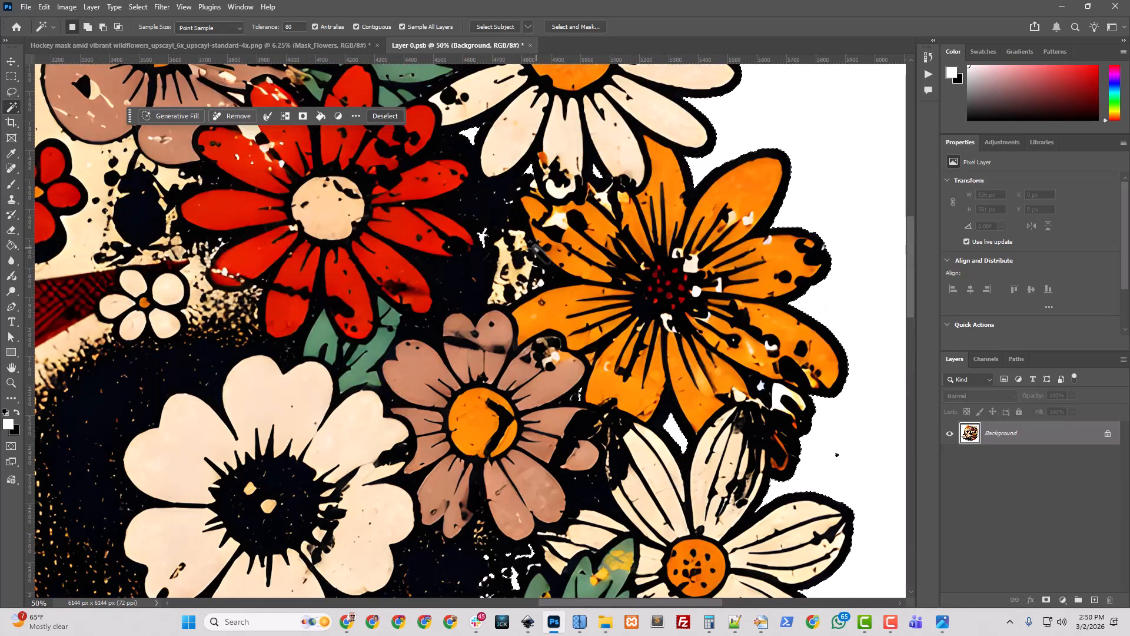
pyautogui.scroll(3, 537, 245)
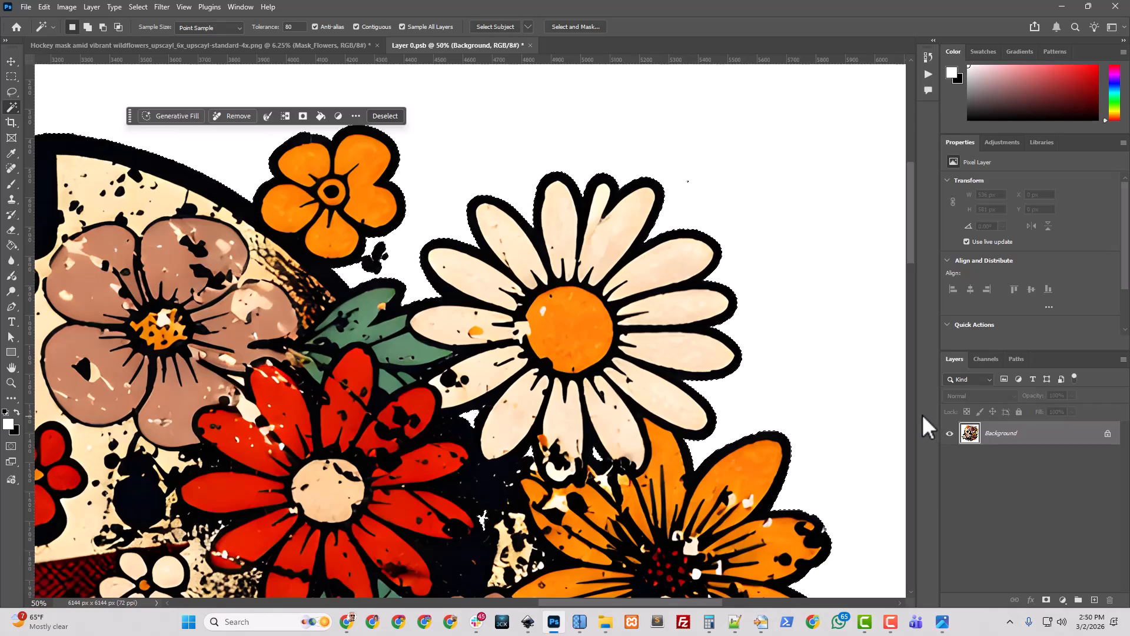
# - Expand the background selection by 1 pixel, applying the effect at canvas bounds
pyautogui.hotkey('ctrl', '-')
pyautogui.hotkey('ctrl', '-')
pyautogui.hotkey('ctrl', '-')
pyautogui.hotkey('ctrl', '-')
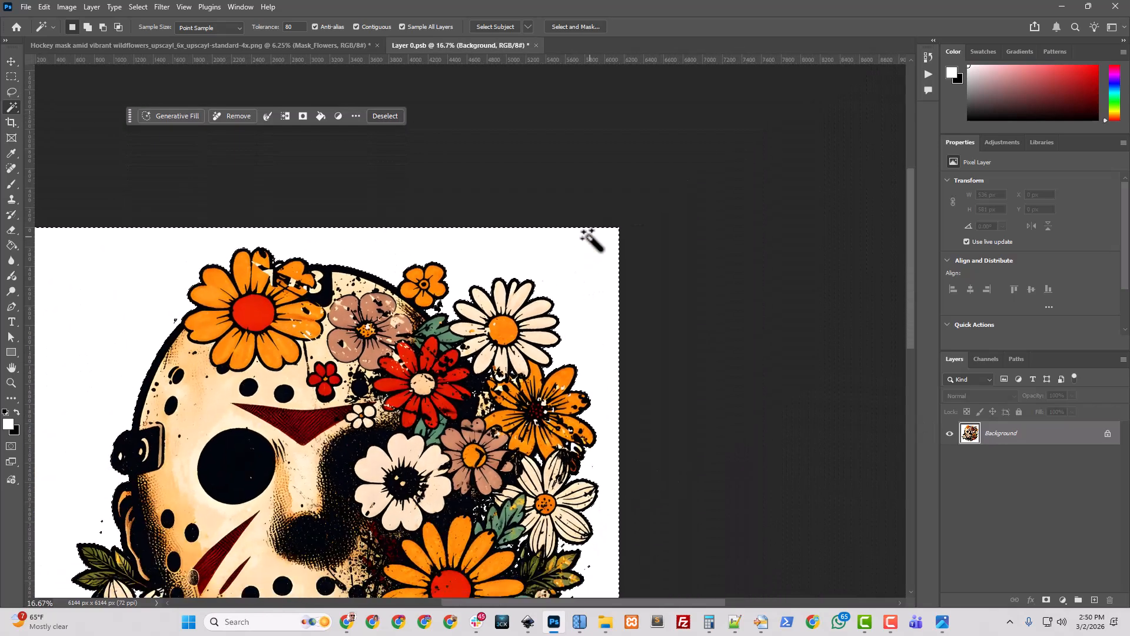
pyautogui.scroll(-3, 544, 315)
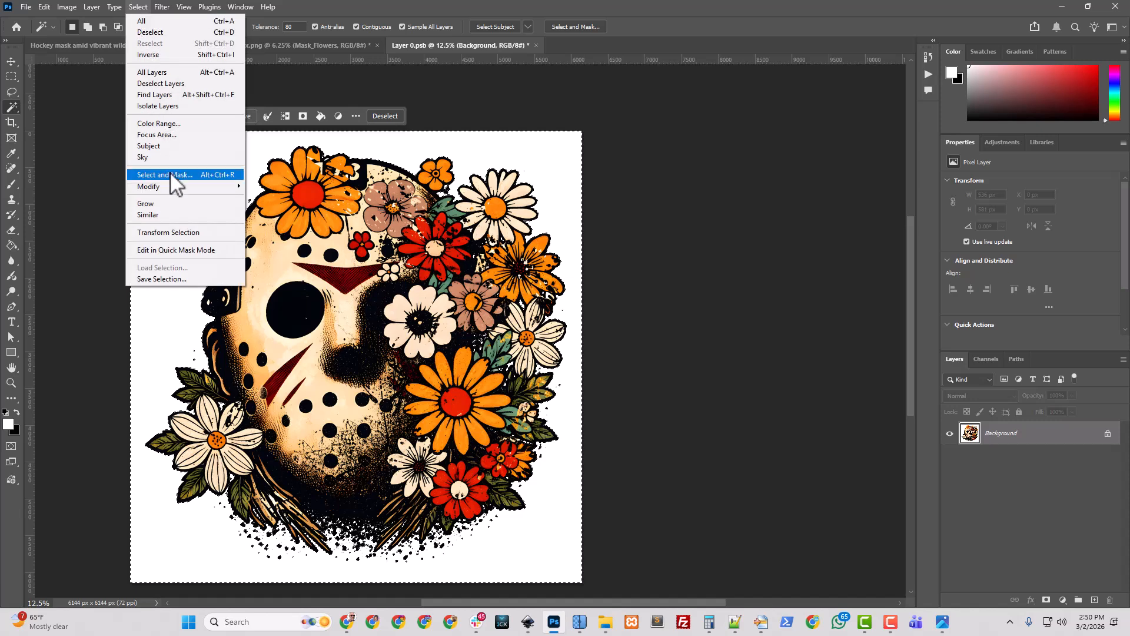
pyautogui.moveTo(176, 184)
pyautogui.click(275, 209)
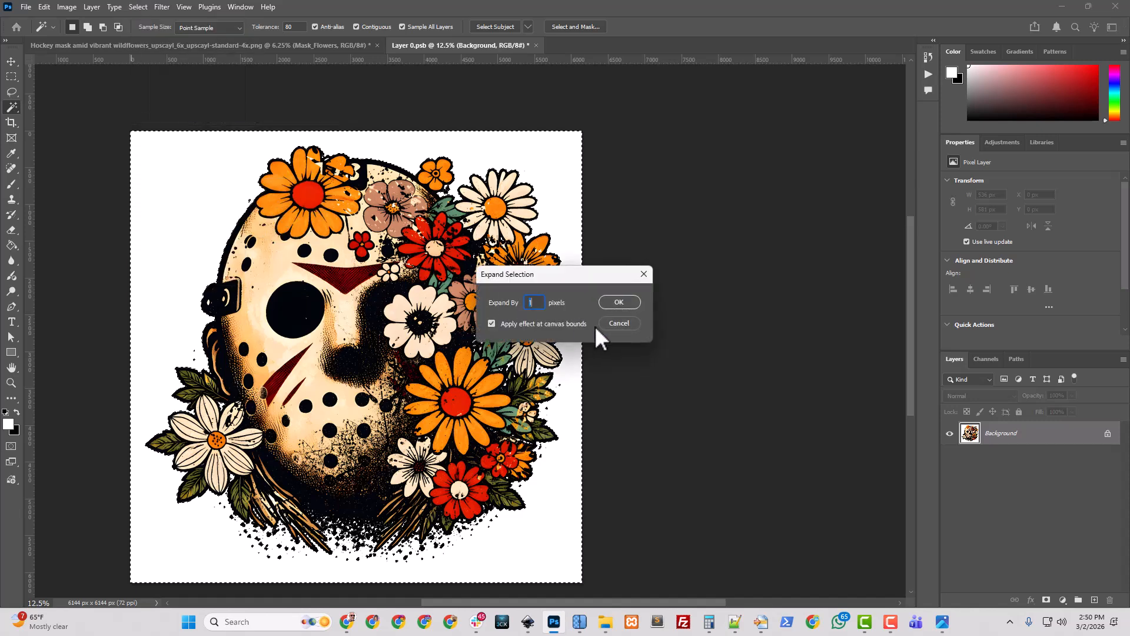
pyautogui.click(619, 302)
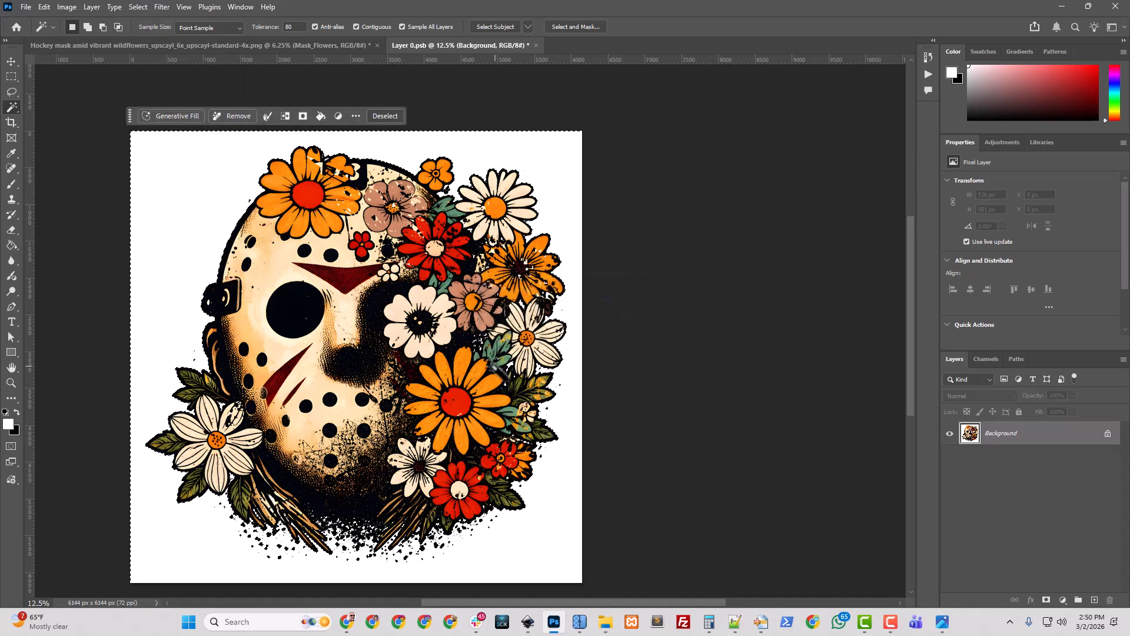
# - Examine the expanded selection edges around the small white gaps below the mauve flower
pyautogui.hotkey('ctrl', '+')
pyautogui.scroll(5, 492, 365)
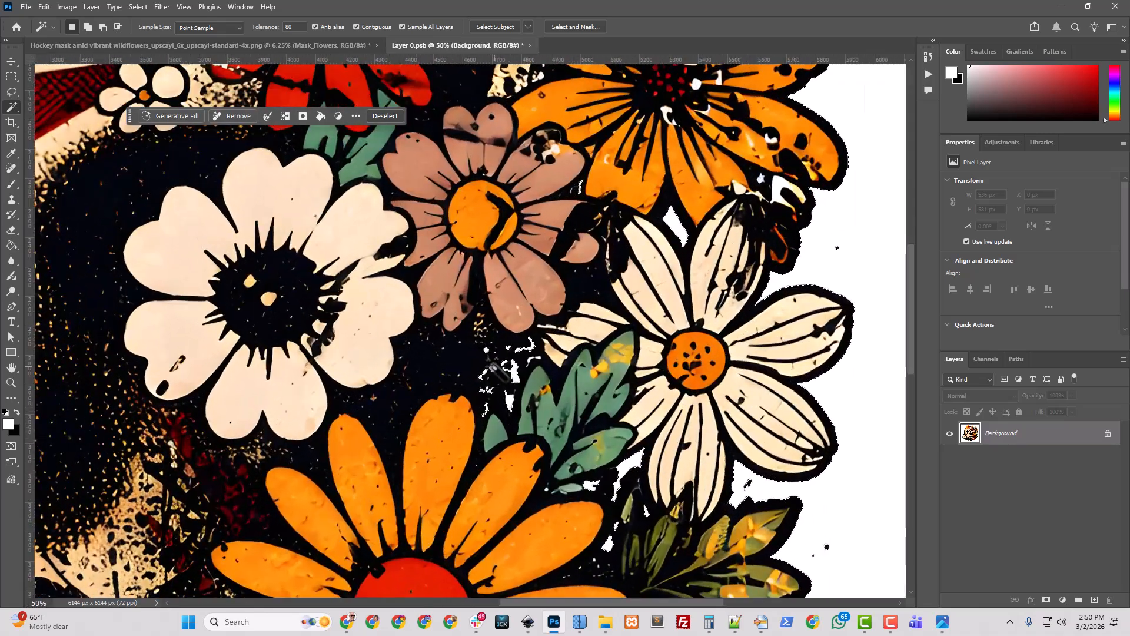
pyautogui.scroll(4, 488, 363)
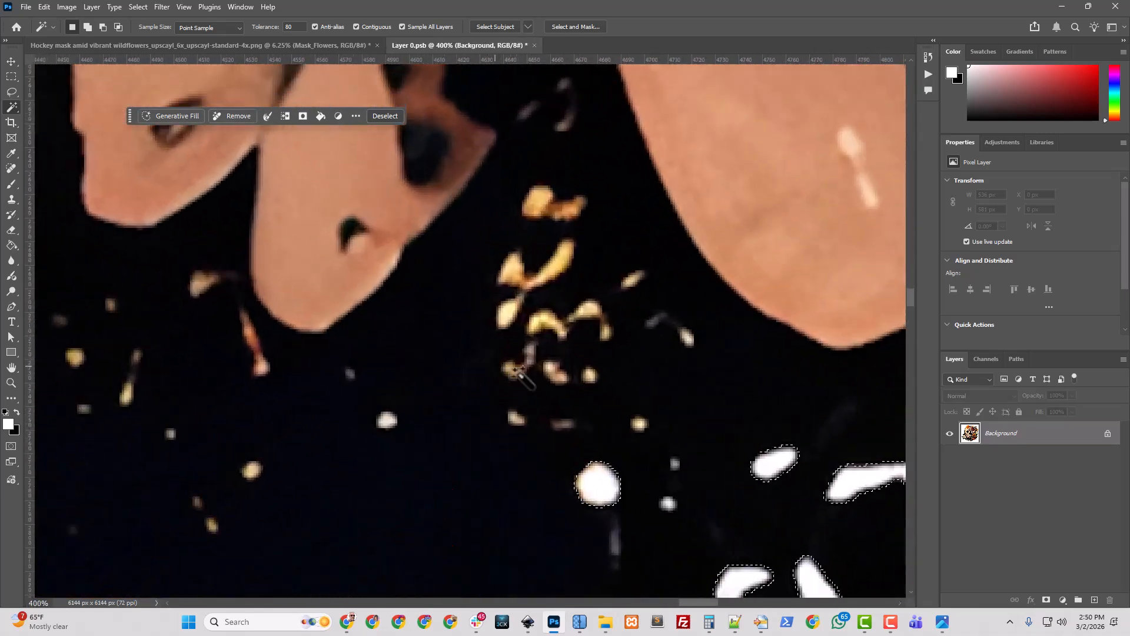
pyautogui.scroll(-2, 606, 511)
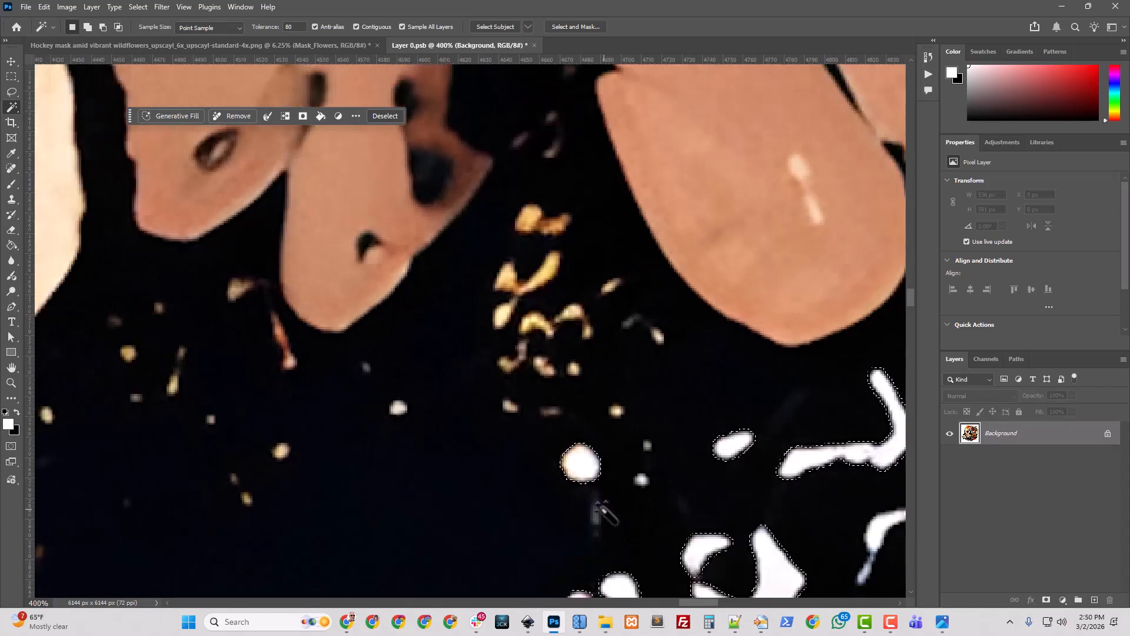
pyautogui.scroll(-4, 604, 507)
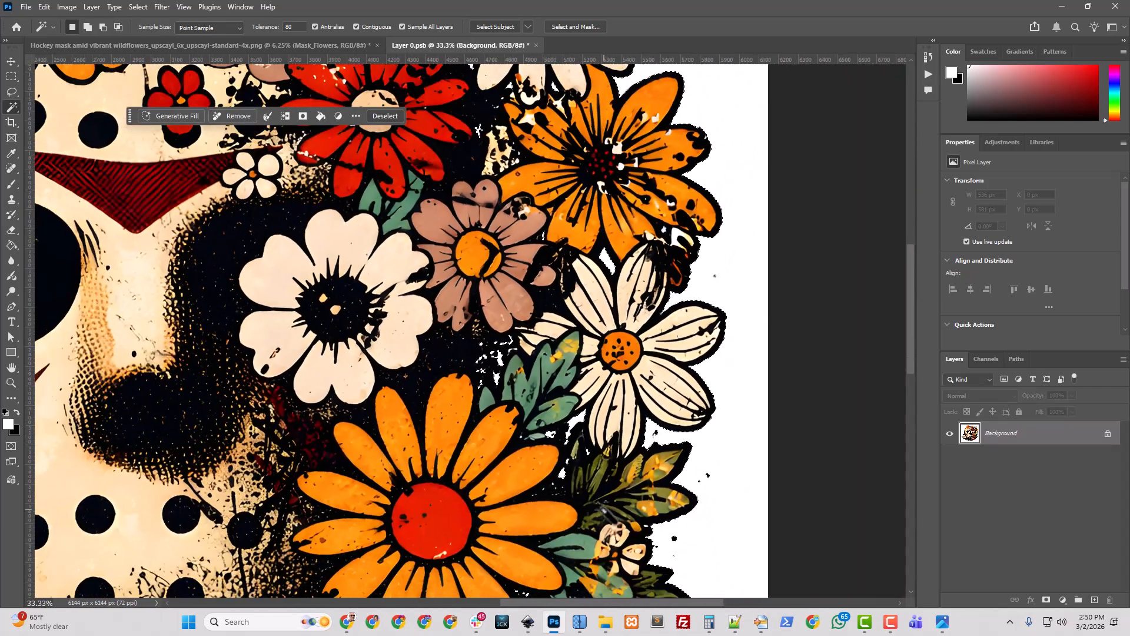
pyautogui.scroll(-3, 604, 510)
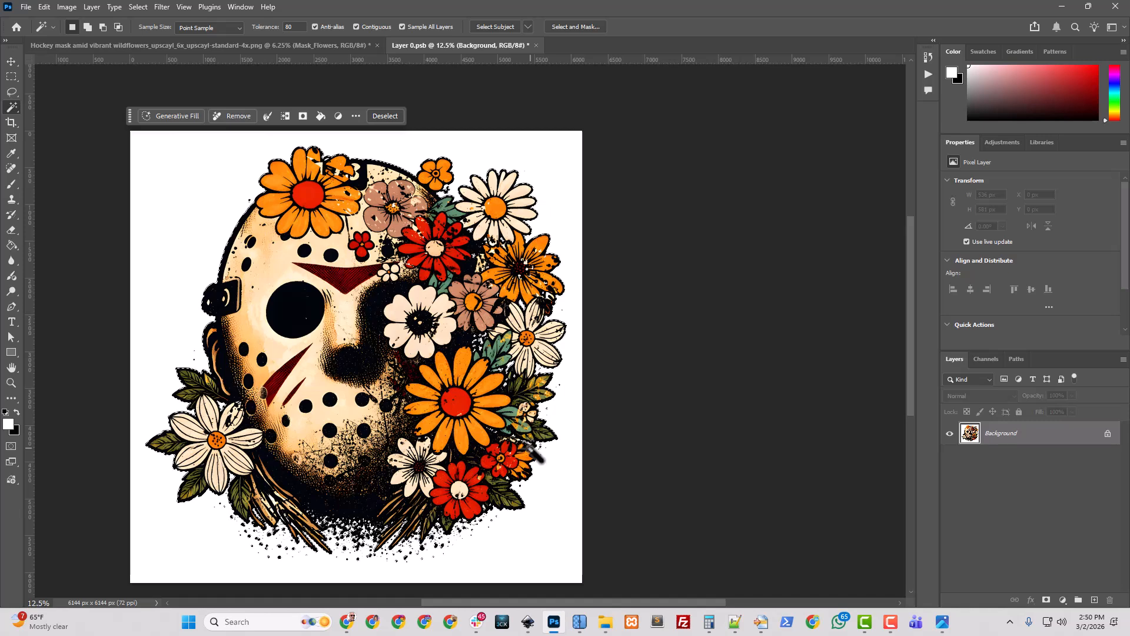
# - Invert the selection to copy the artwork onto its own layer, and delete the original Background layer
pyautogui.click(138, 9)
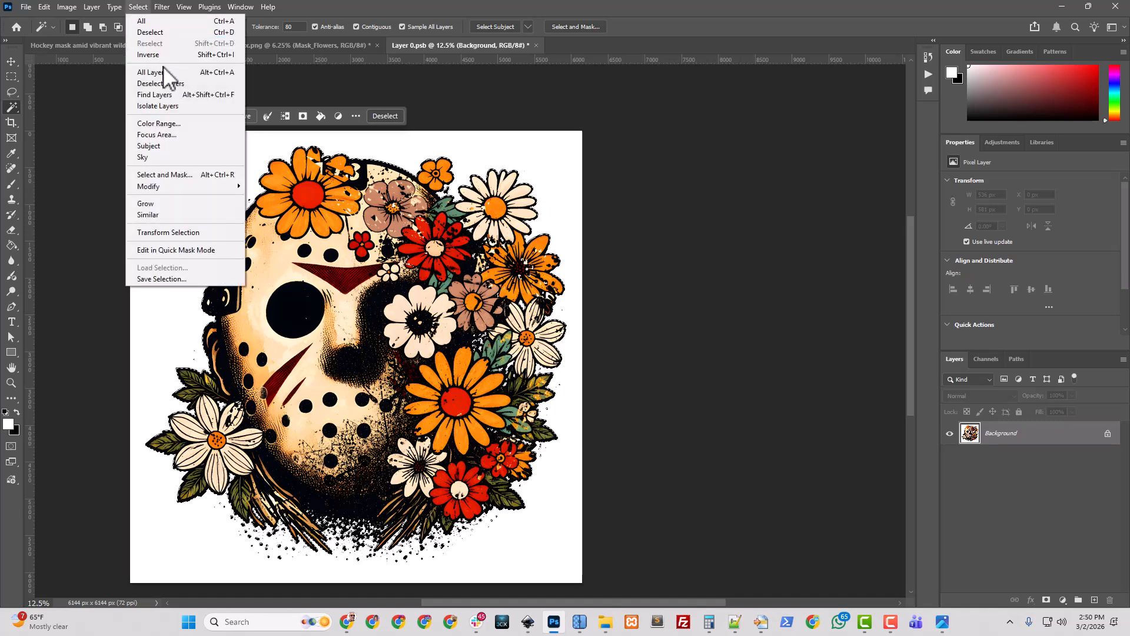
pyautogui.click(199, 57)
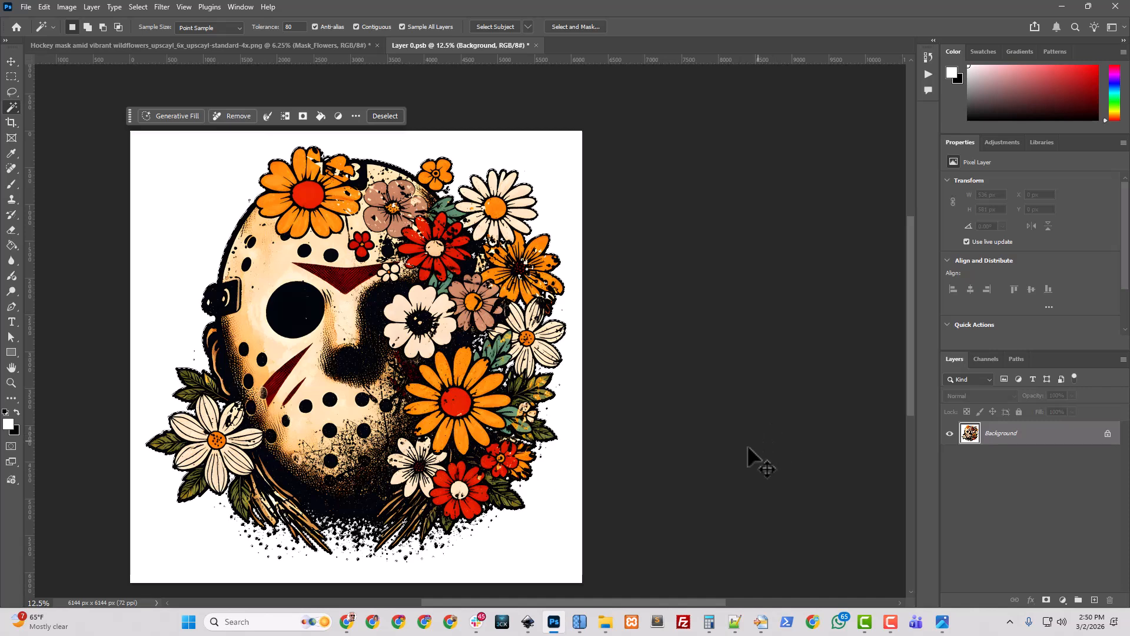
pyautogui.hotkey('ctrl', 'j')
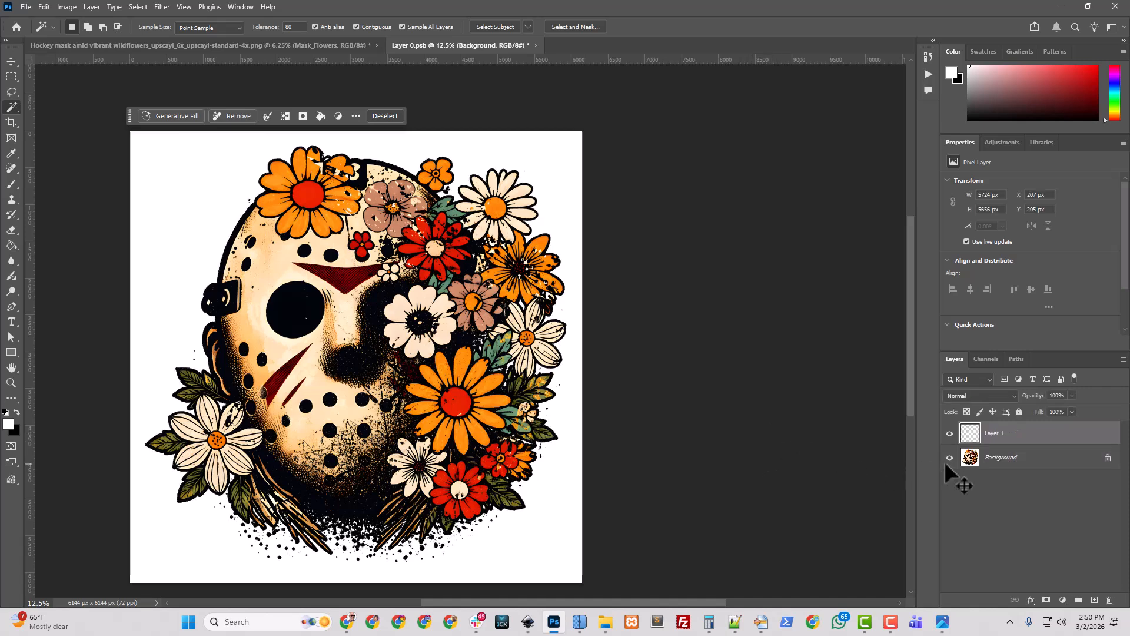
pyautogui.click(1005, 465)
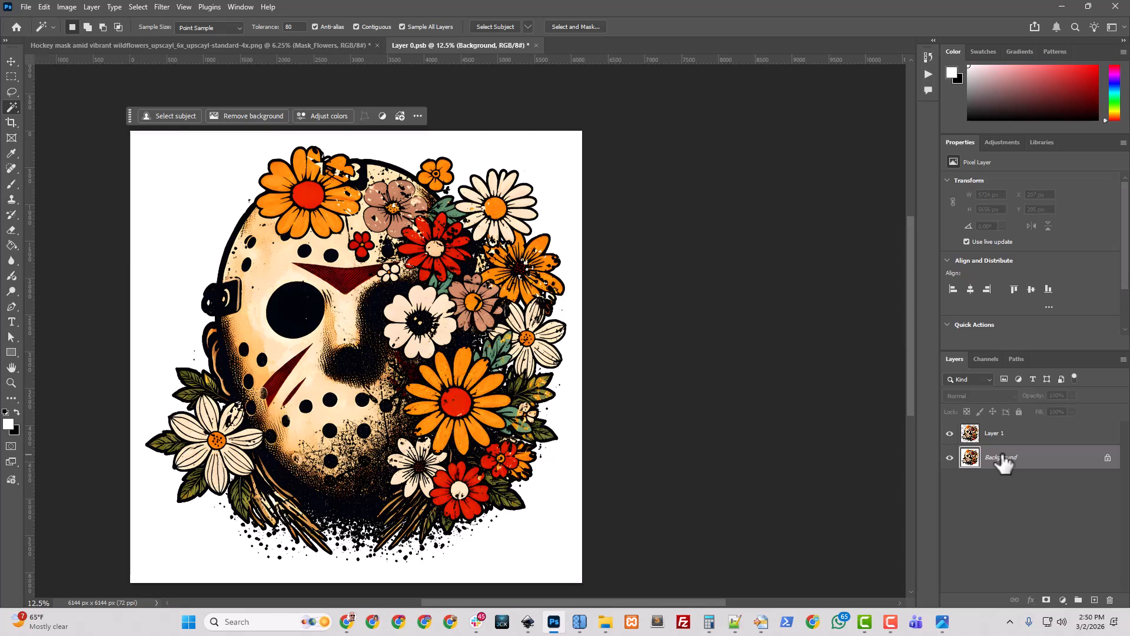
pyautogui.press('Delete')
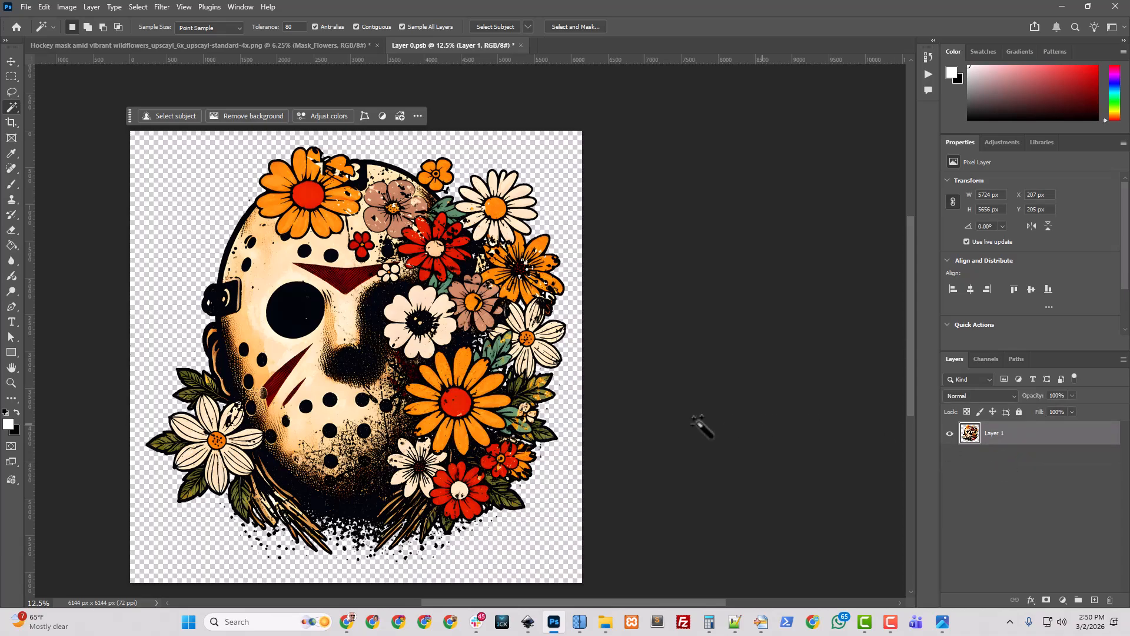
# - Add a black (000000) Solid Color fill layer and place it beneath the cut-out artwork layer
pyautogui.hotkey('ctrl', '+')
pyautogui.hotkey('ctrl', '+')
pyautogui.hotkey('ctrl', '+')
pyautogui.hotkey('ctrl', '+')
pyautogui.hotkey('ctrl', '+')
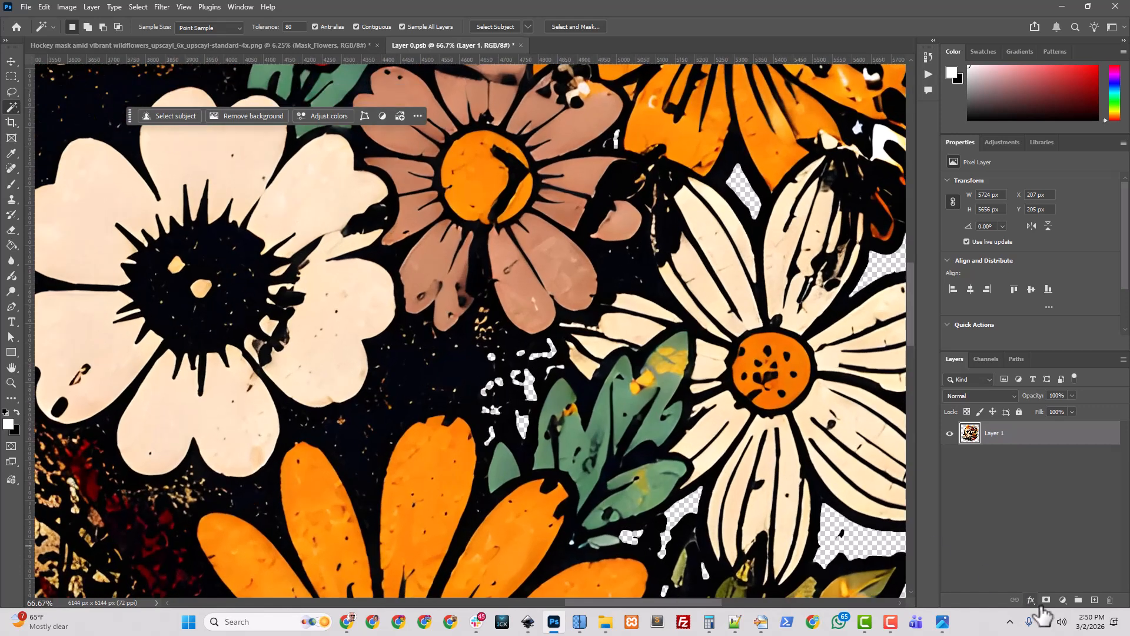
pyautogui.click(1062, 601)
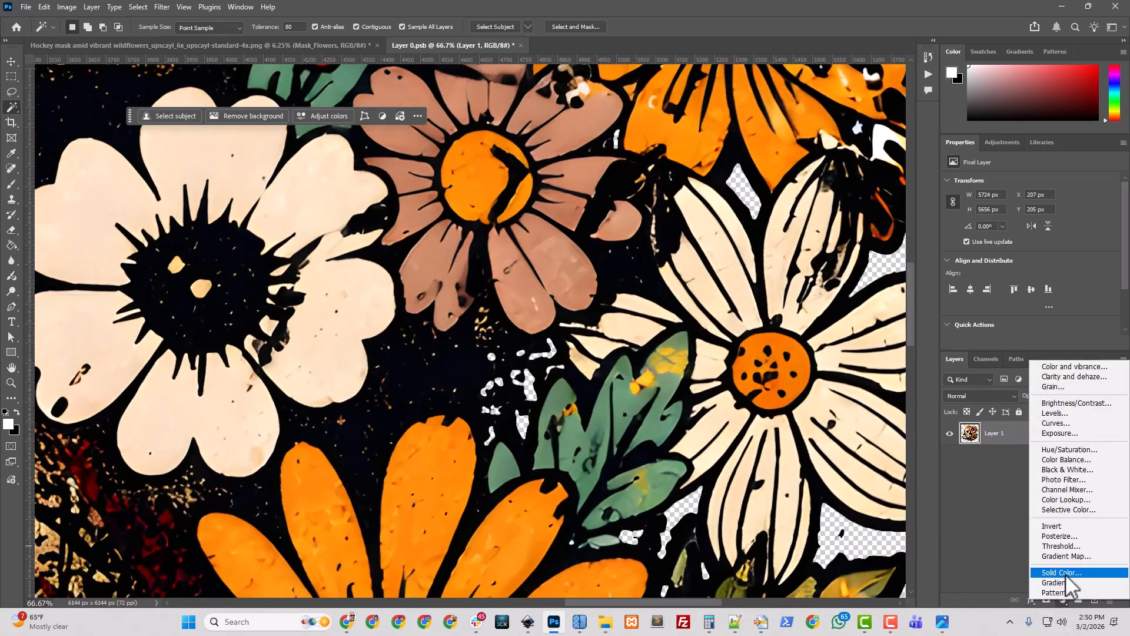
pyautogui.click(1065, 575)
pyautogui.moveTo(707, 434); pyautogui.dragTo(523, 548)
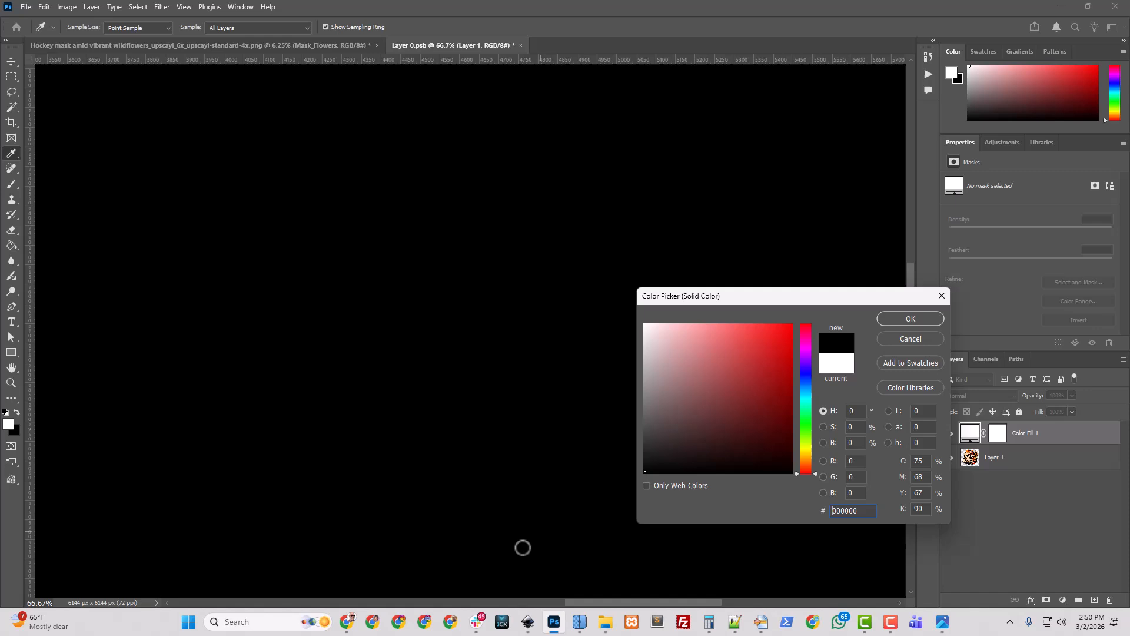
pyautogui.click(943, 323)
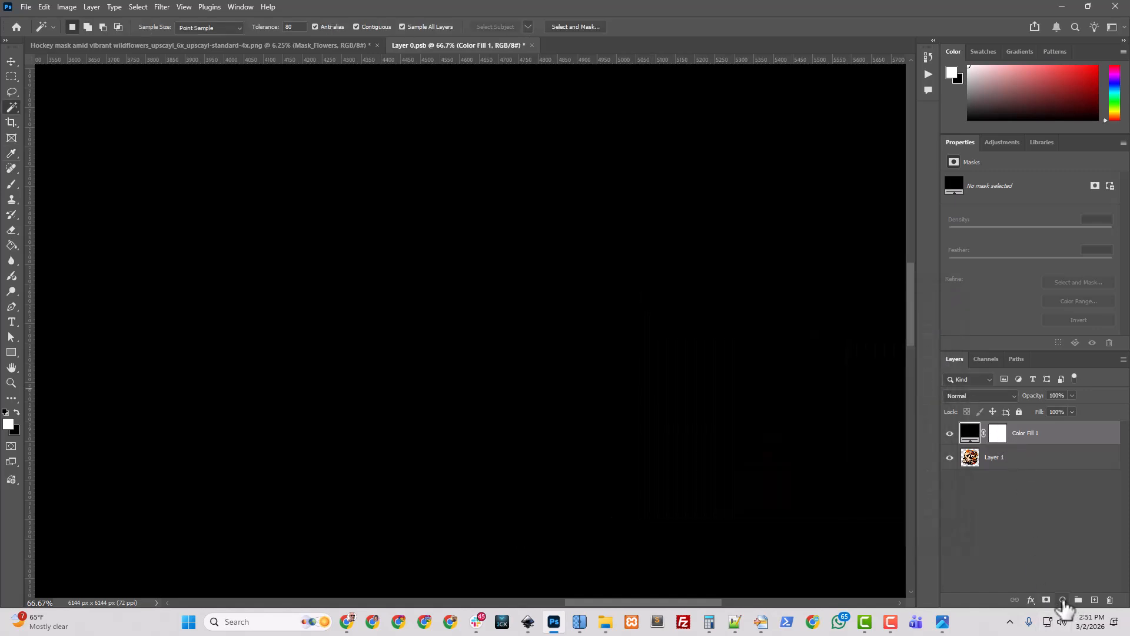
pyautogui.moveTo(1035, 434); pyautogui.dragTo(1031, 471)
pyautogui.scroll(-5, 592, 435)
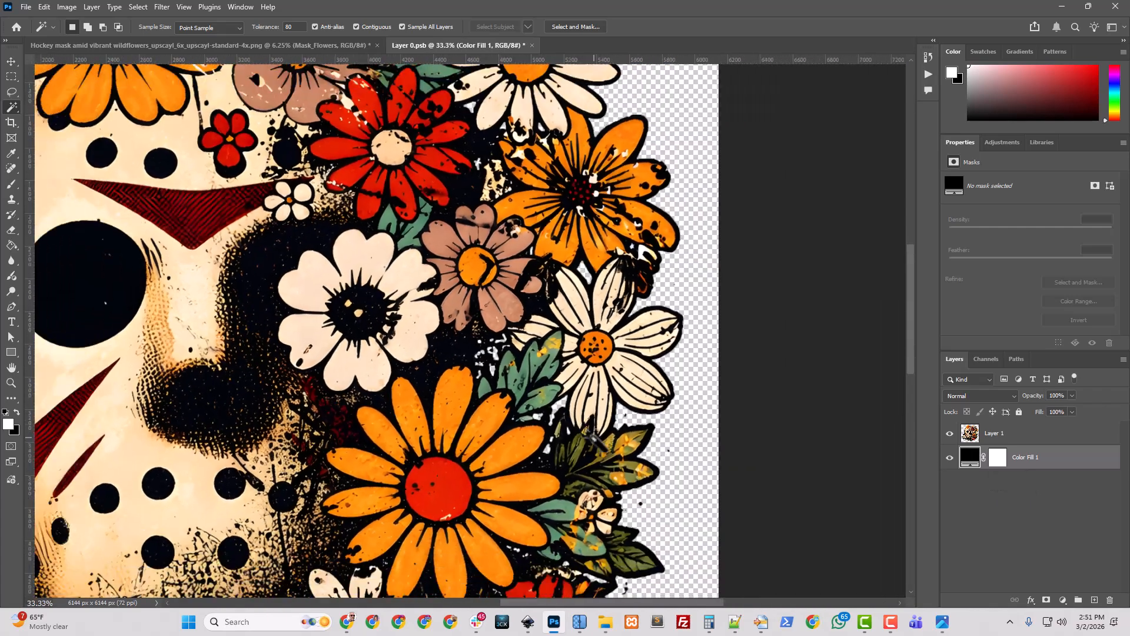
pyautogui.scroll(-1, 594, 439)
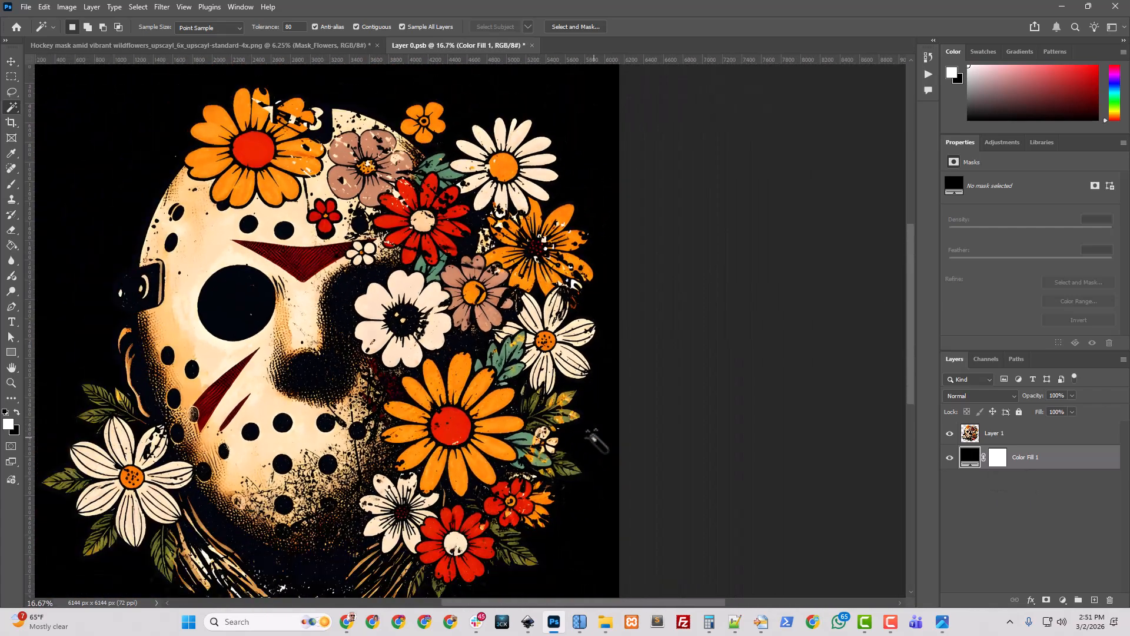
# - Select the leftover white specks below the red flower and at the base of the mask with the Magic Wand, adding each to the selection
pyautogui.scroll(-5, 362, 577)
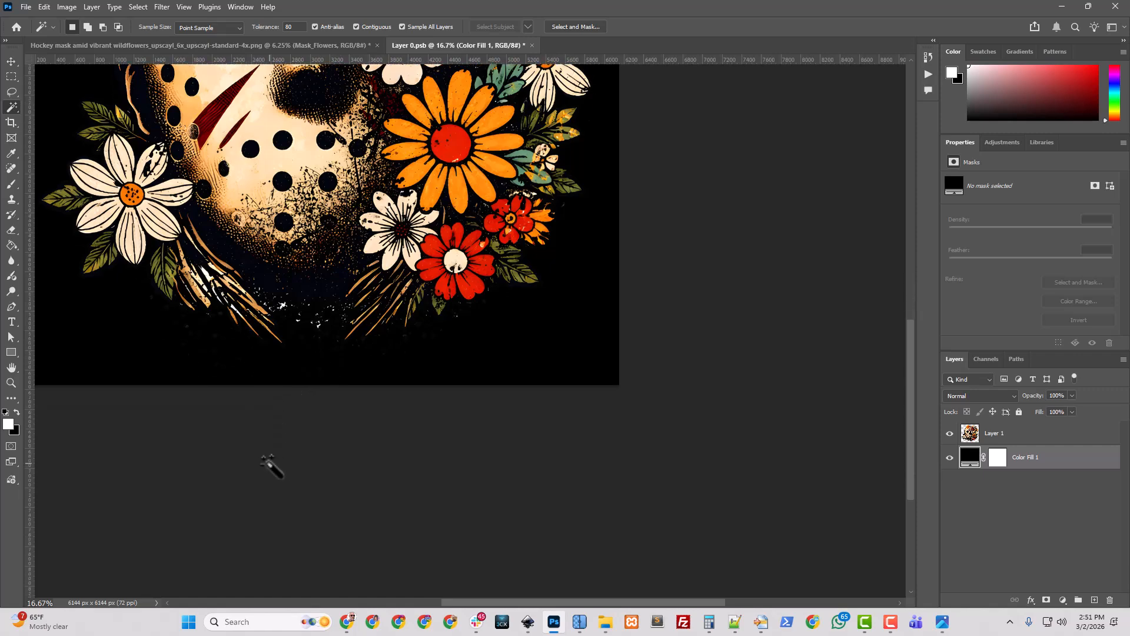
pyautogui.scroll(3, 271, 465)
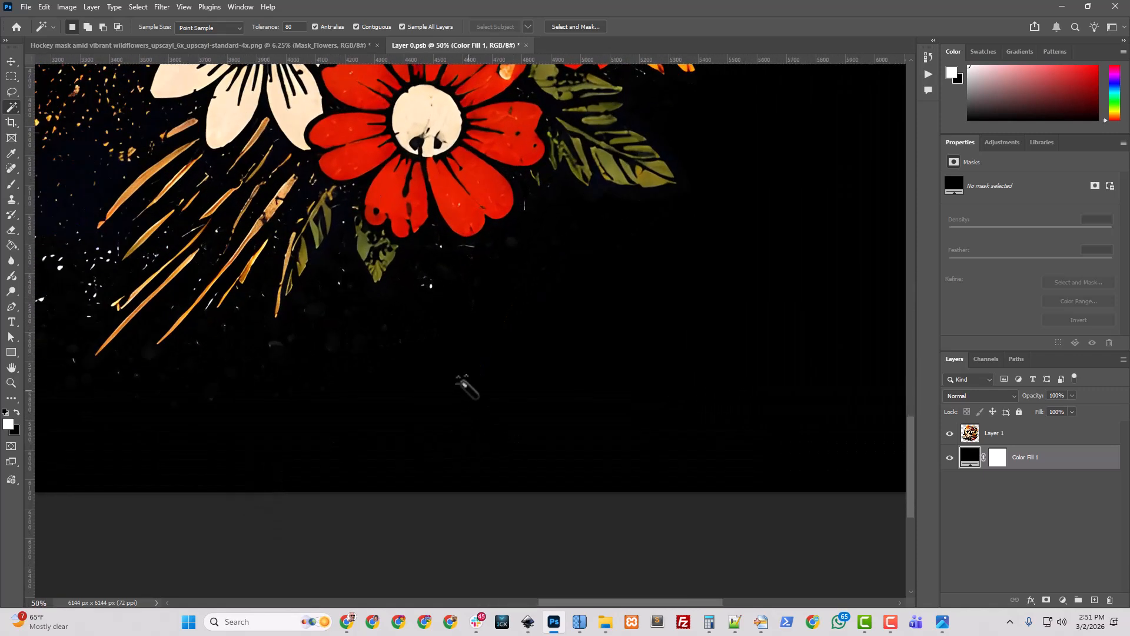
pyautogui.scroll(2, 463, 386)
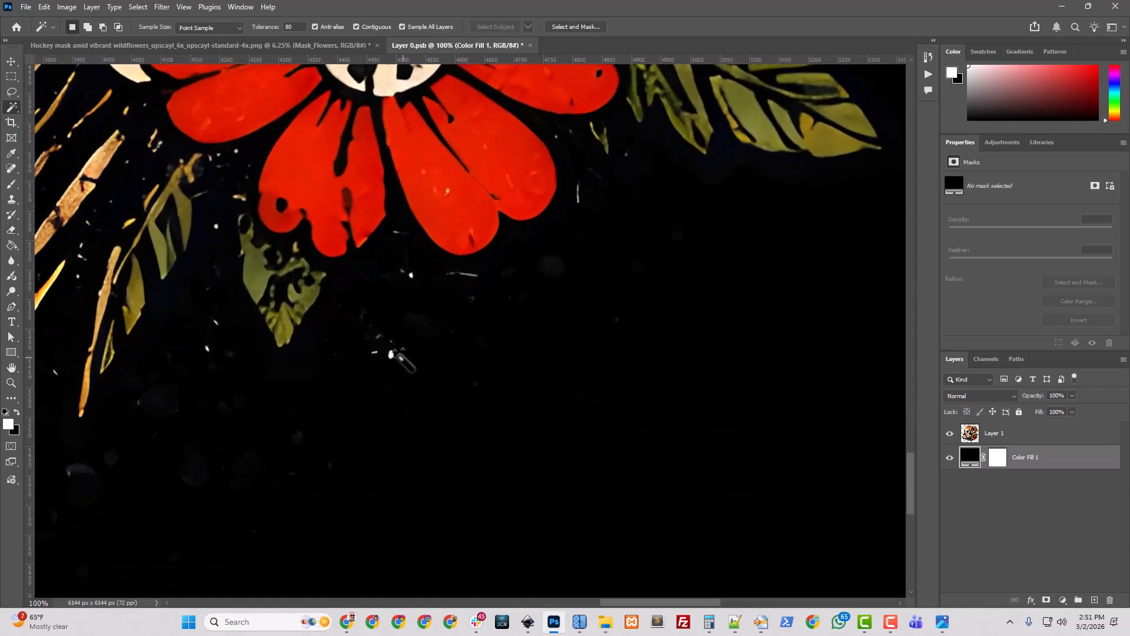
pyautogui.click(389, 354)
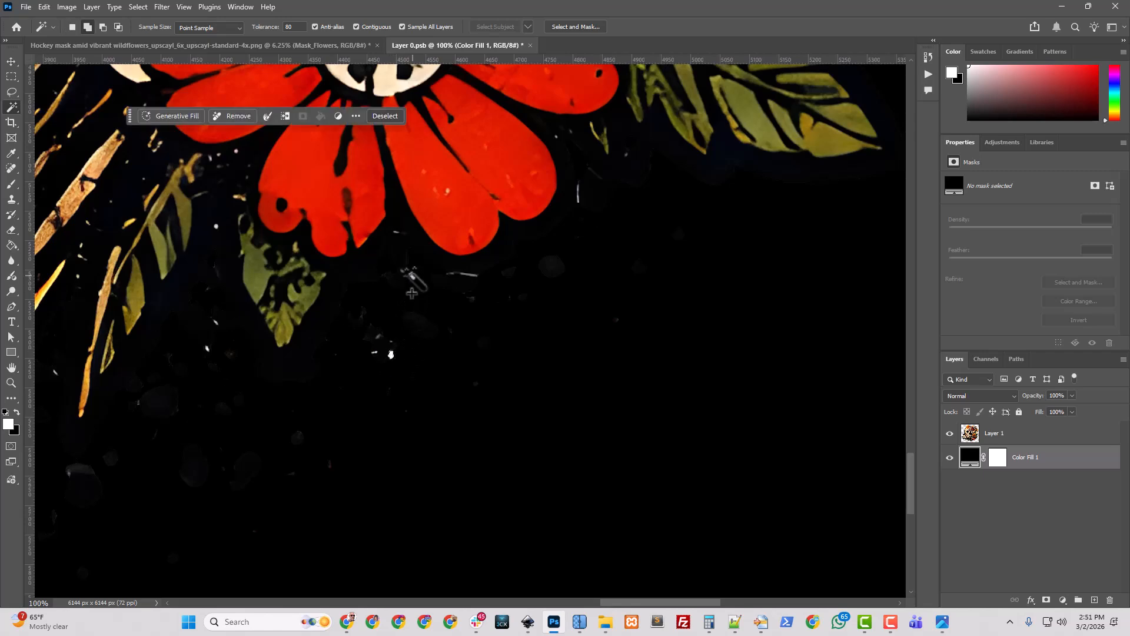
pyautogui.hscroll(-10, 529, 583)
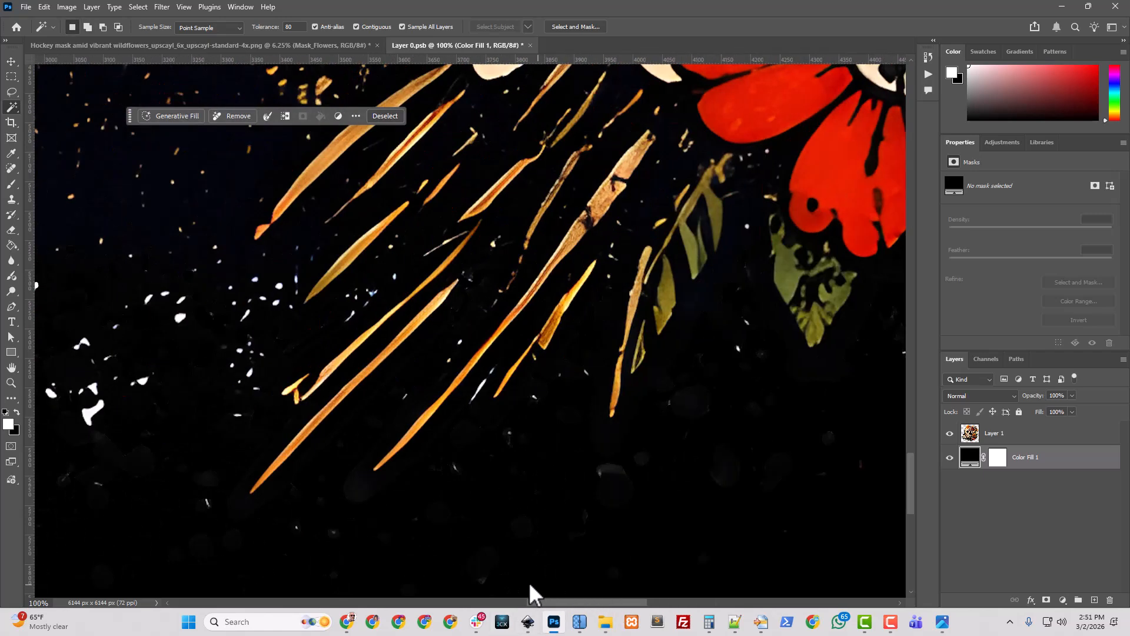
pyautogui.keyDown('shift'); pyautogui.click(407, 285); pyautogui.keyUp('shift')
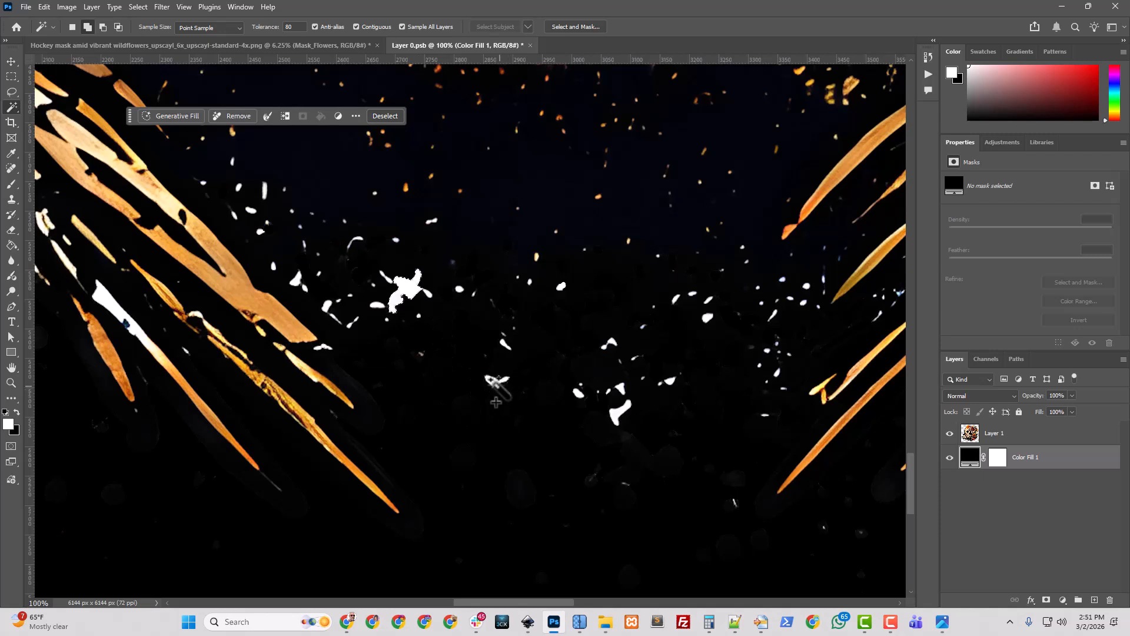
pyautogui.keyDown('shift'); pyautogui.click(494, 381); pyautogui.keyUp('shift')
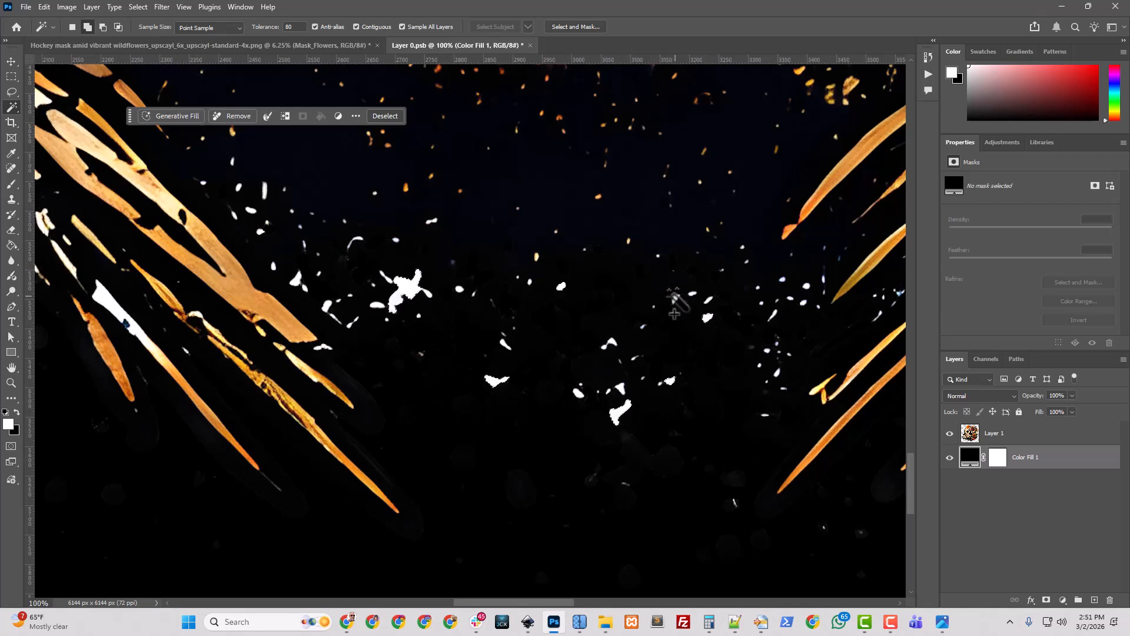
# - Expand the speck selection on Layer 1, delete the selected white specks from the artwork and deselect
pyautogui.hotkey('ctrl', '0')
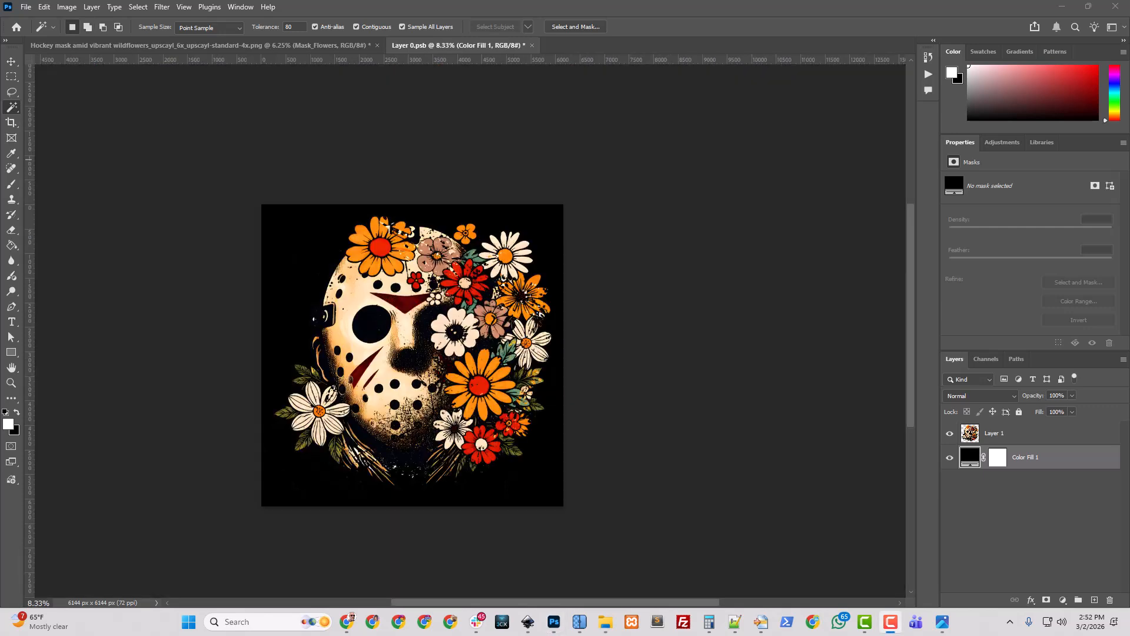
pyautogui.click(987, 433)
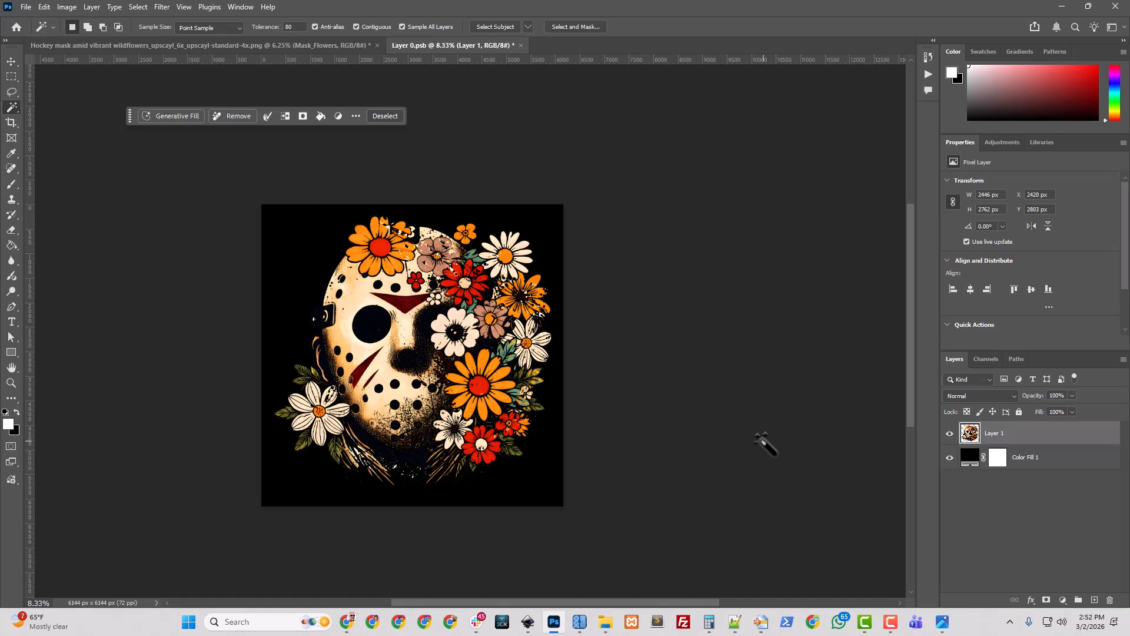
pyautogui.hotkey('ctrl', '+')
pyautogui.hotkey('ctrl', '+')
pyautogui.hotkey('ctrl', '+')
pyautogui.scroll(-3, 379, 461)
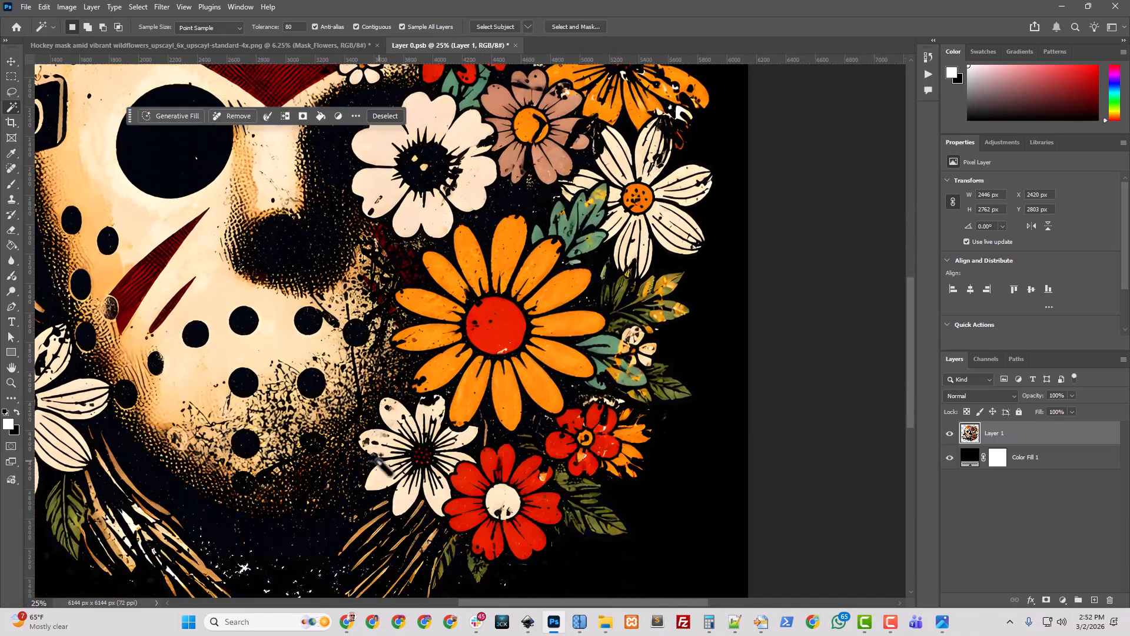
pyautogui.scroll(-2, 379, 462)
pyautogui.click(137, 7)
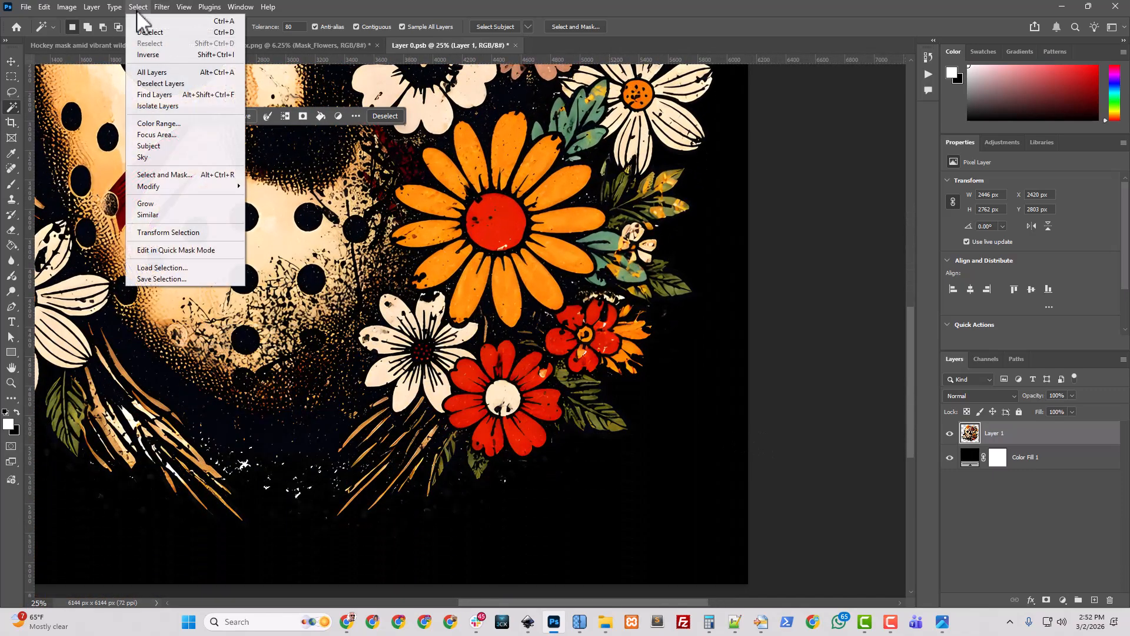
pyautogui.moveTo(177, 186)
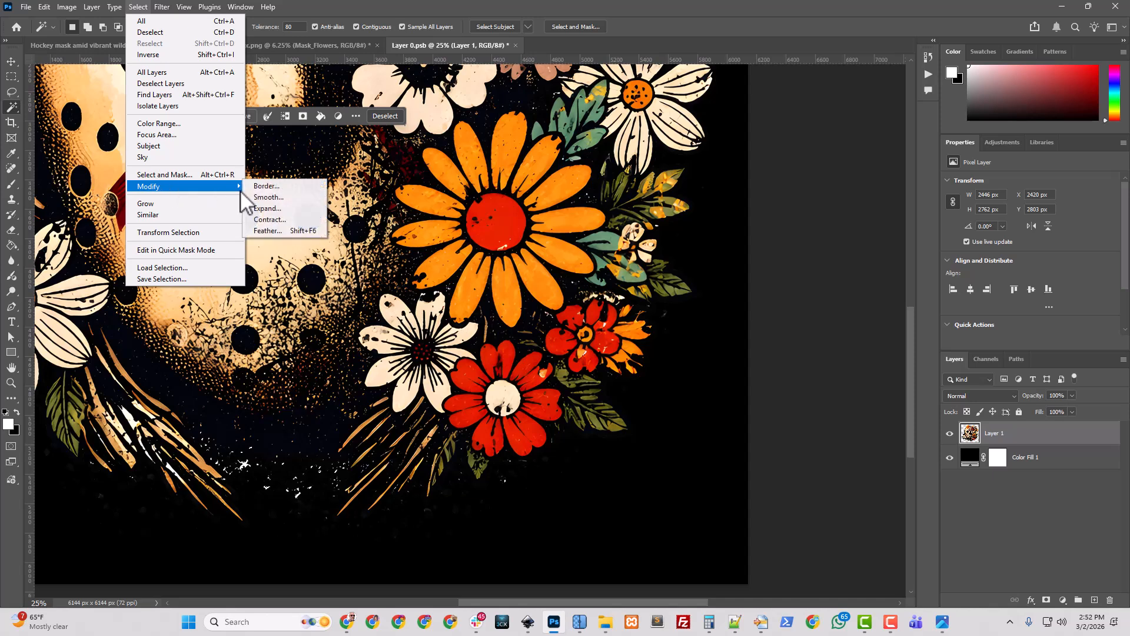
pyautogui.click(268, 209)
pyautogui.press('Return')
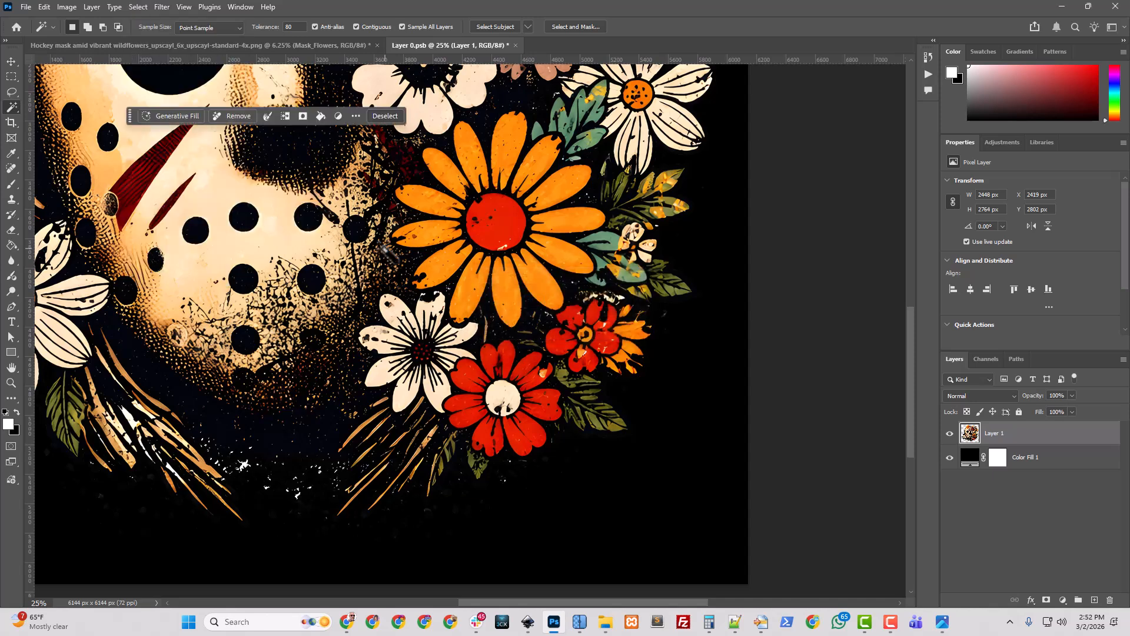
pyautogui.hotkey('ctrl', 'd')
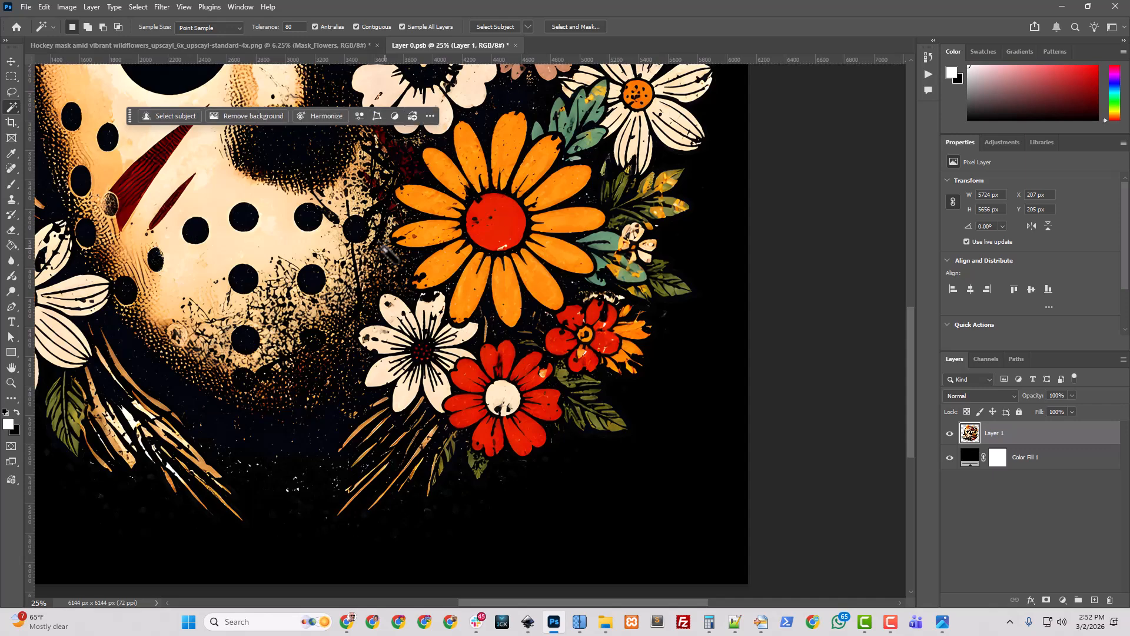
# - Hide the black Color Fill layer and set the foreground color by sampling a dark splatter at the artwork's lower edge
pyautogui.scroll(-3, 291, 485)
pyautogui.hotkey('ctrl', '+')
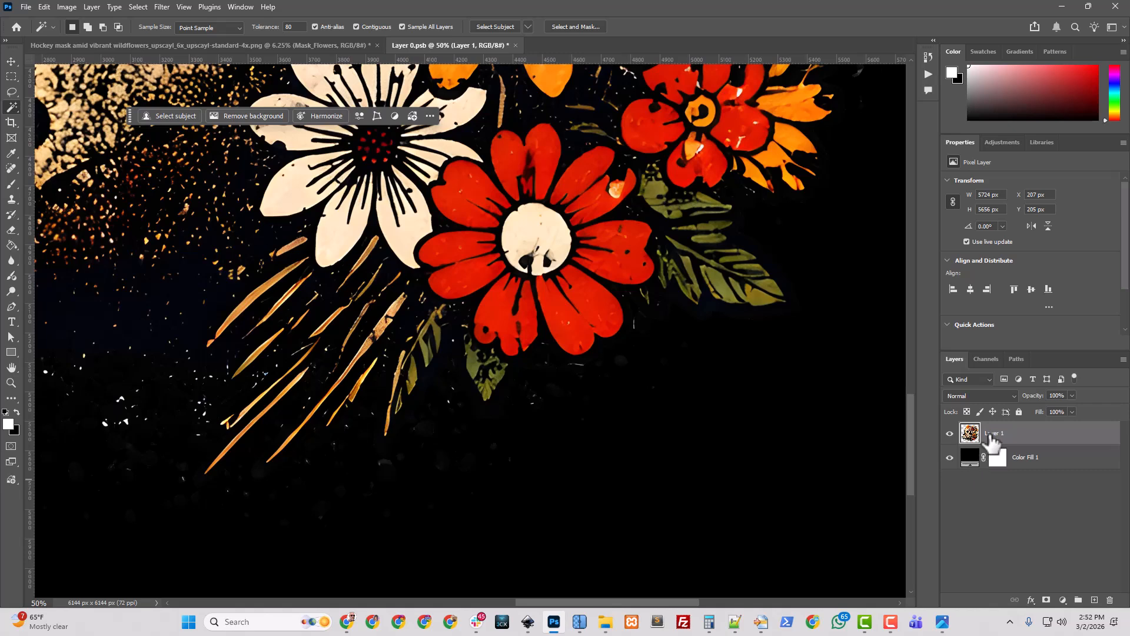
pyautogui.click(949, 457)
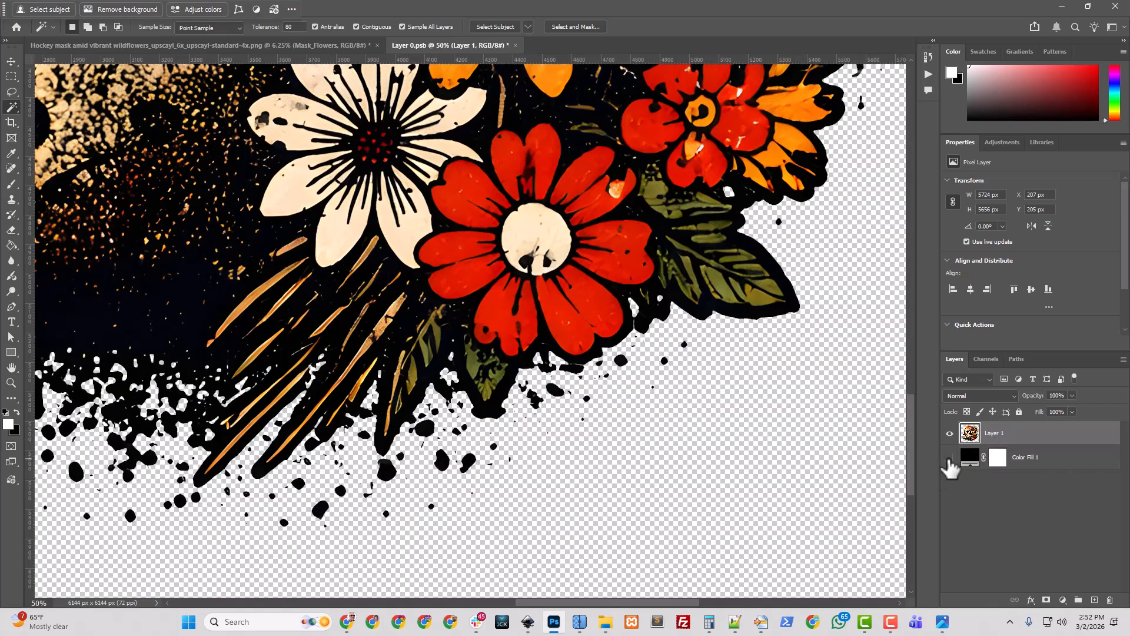
pyautogui.click(8, 424)
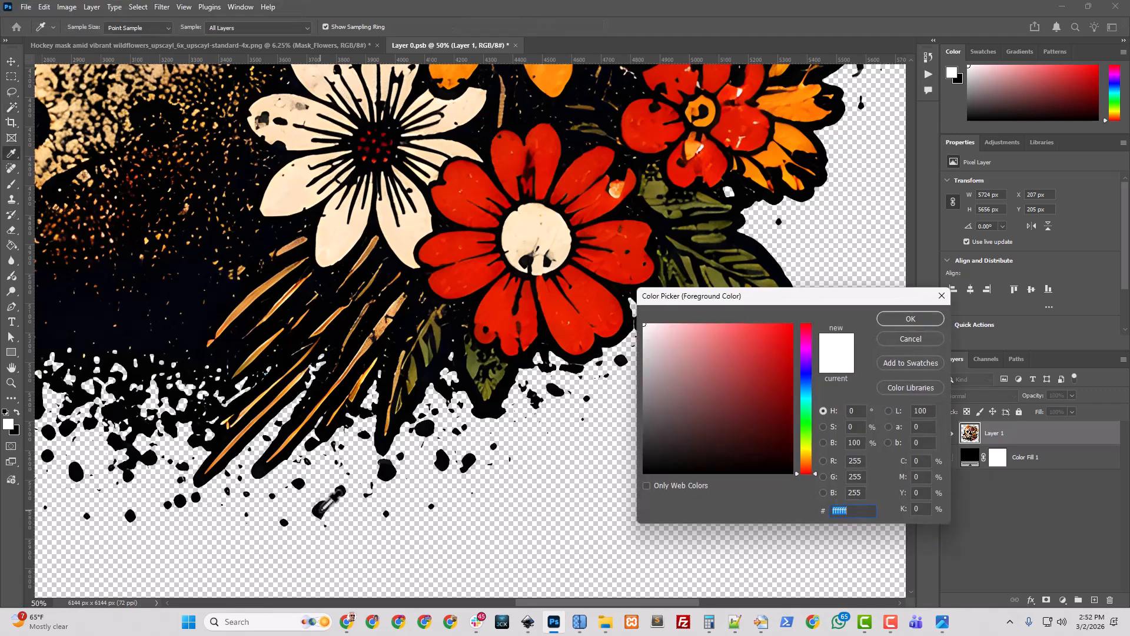
pyautogui.click(316, 514)
pyautogui.click(915, 321)
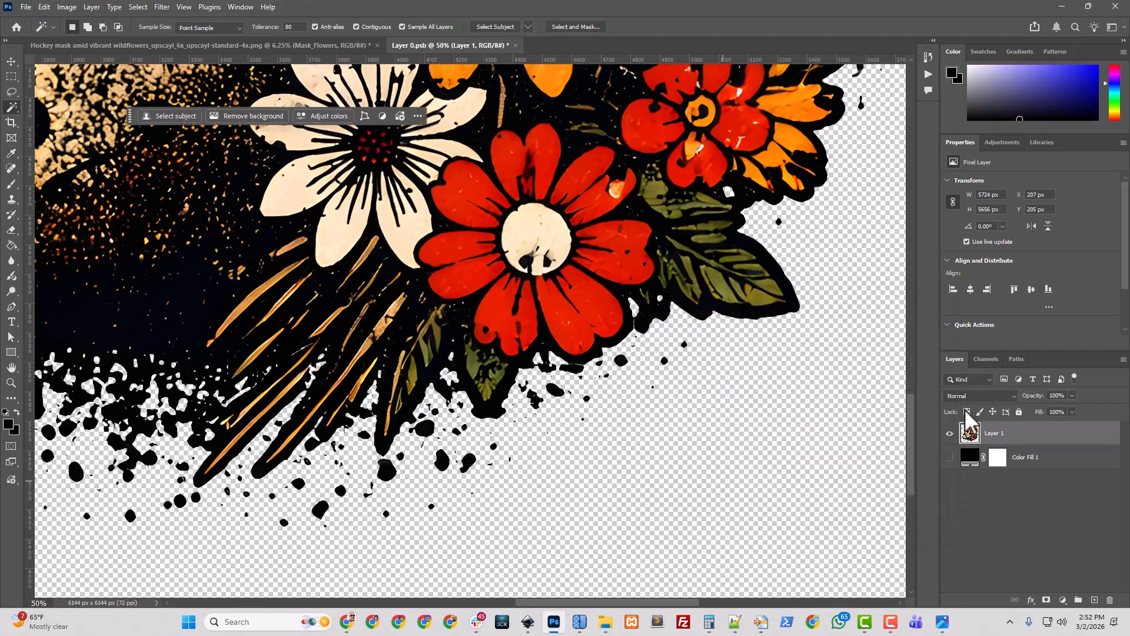
# - Add a 13 px inside Stroke effect to Layer 1 in the near-black foreground color 030305
pyautogui.rightClick(994, 435)
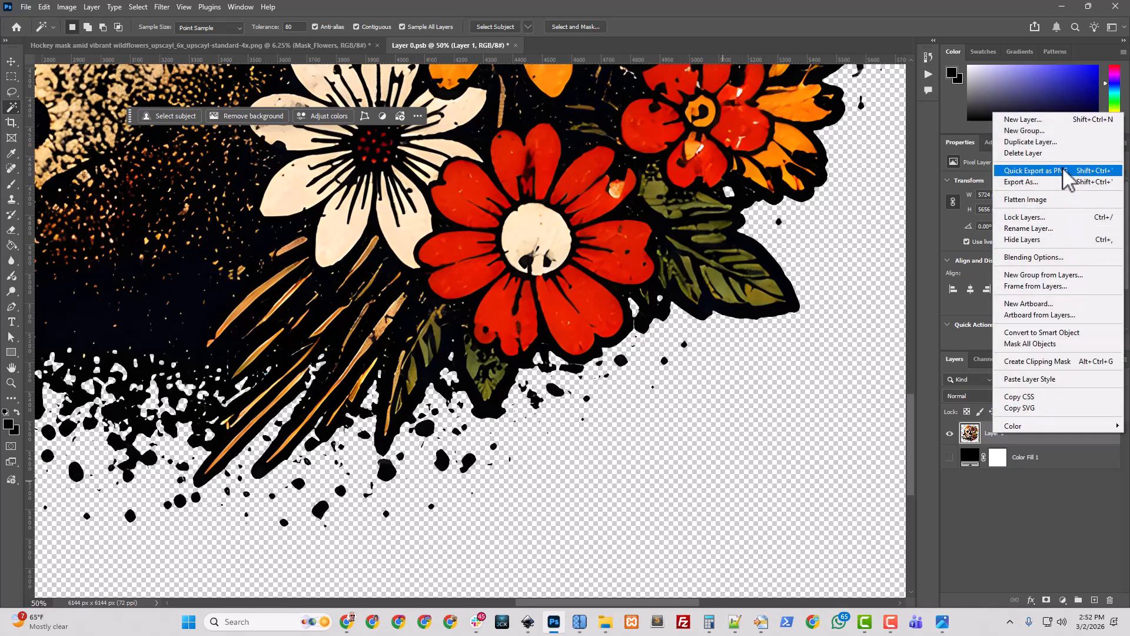
pyautogui.click(1040, 258)
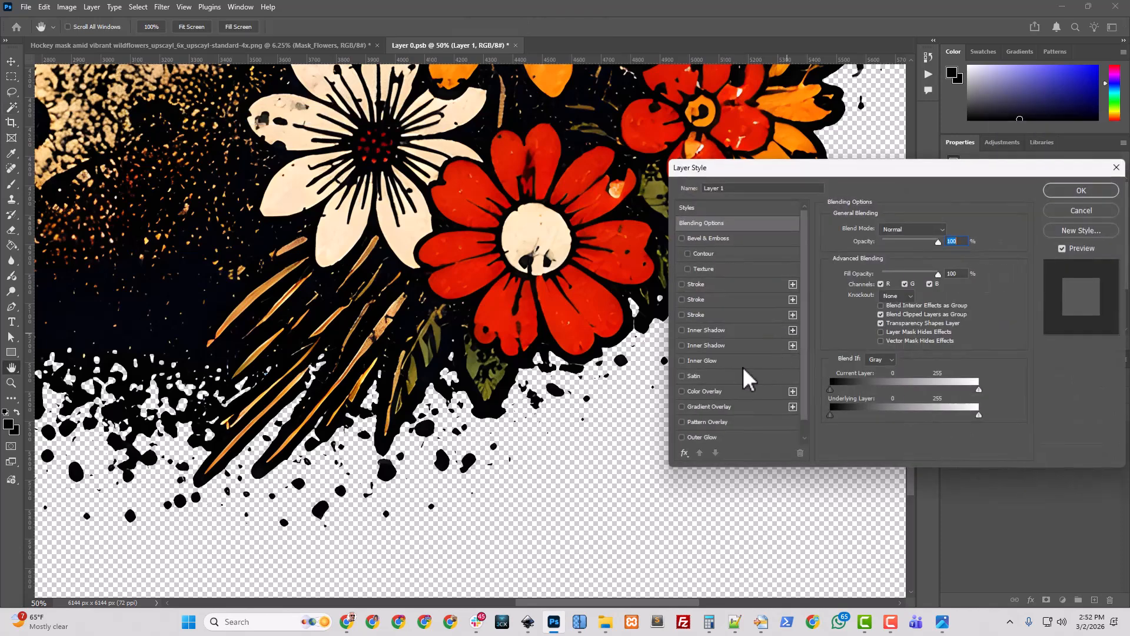
pyautogui.click(697, 300)
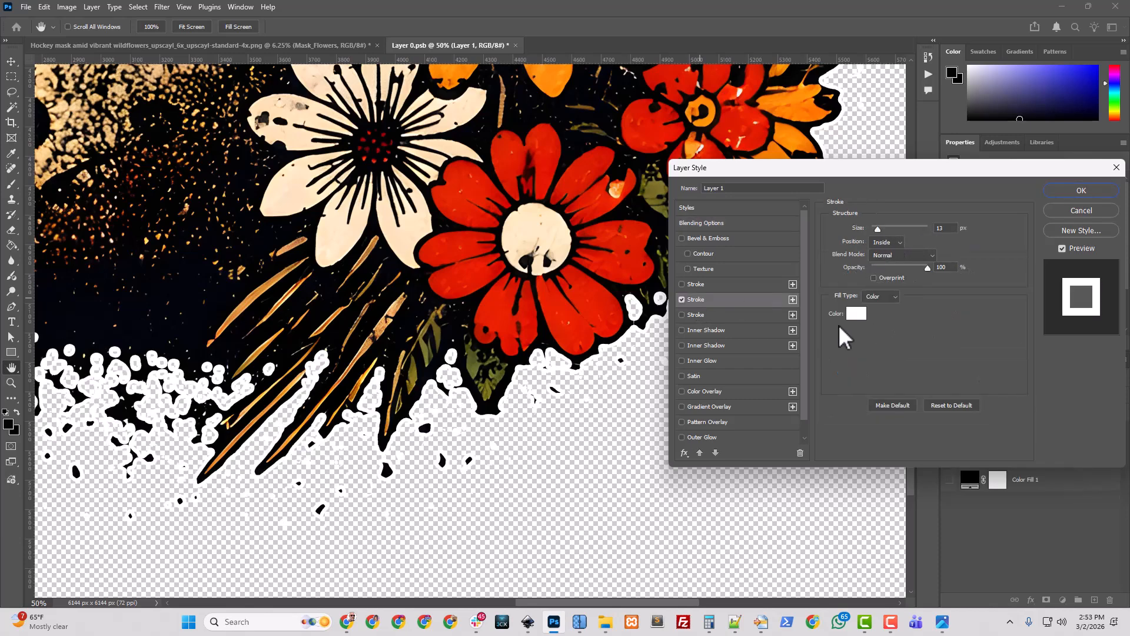
pyautogui.click(856, 314)
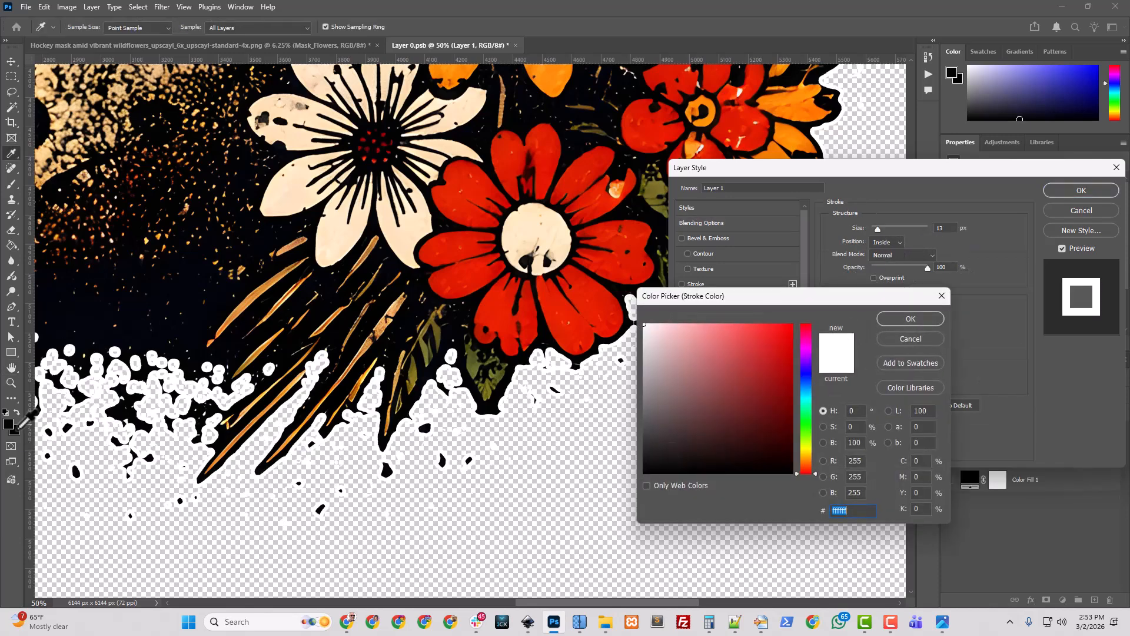
pyautogui.click(13, 421)
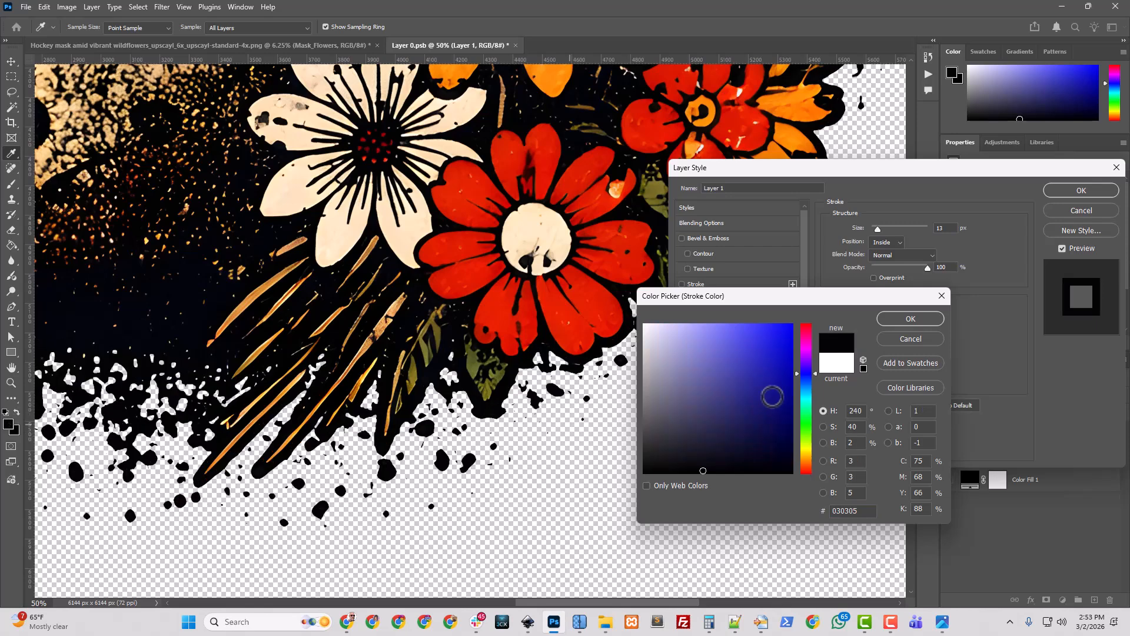
pyautogui.click(925, 319)
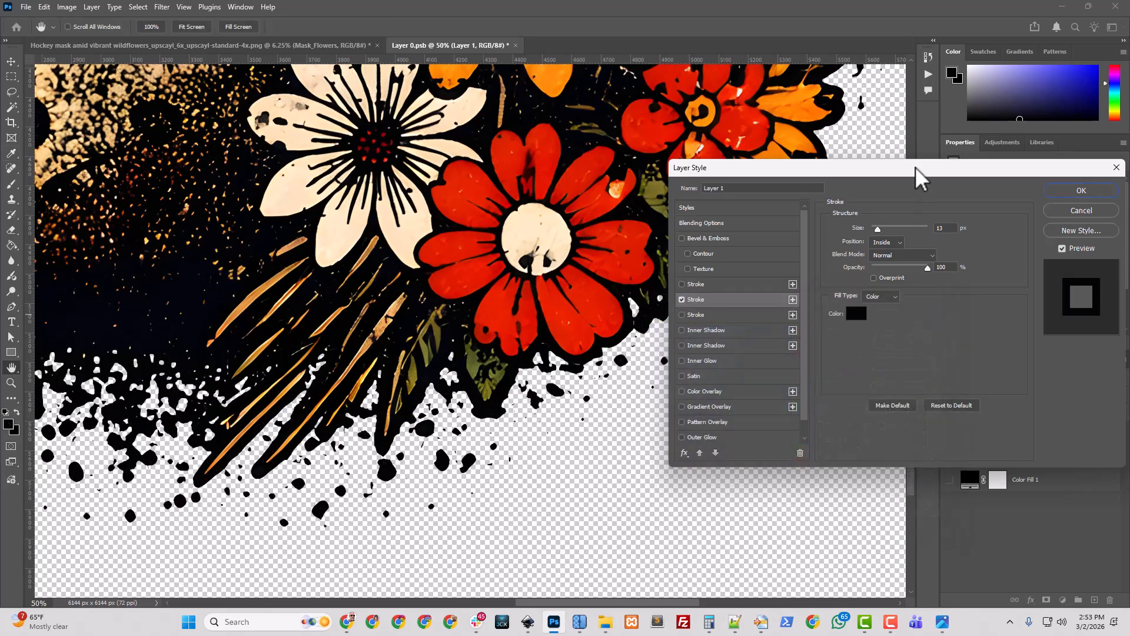
pyautogui.click(1068, 192)
# - Show the black Color Fill layer beneath the artwork again
pyautogui.press('w')
pyautogui.scroll(-4, 712, 343)
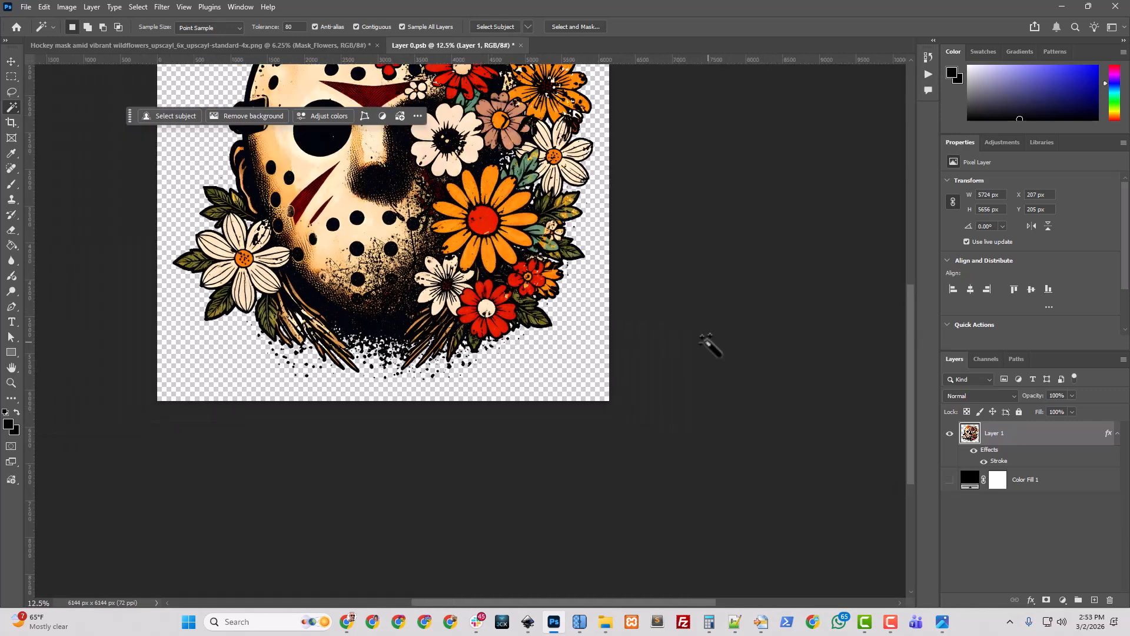
pyautogui.click(950, 480)
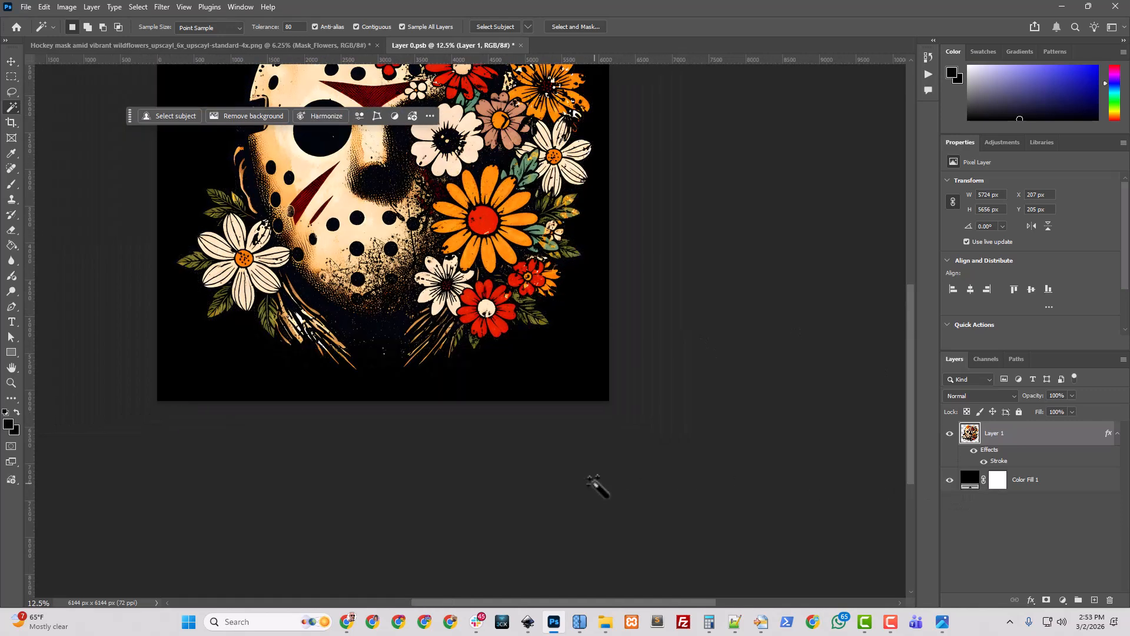
# - Compare the artwork with its Stroke effect hidden and shown, examining the specks around the lower flowers and the overall design
pyautogui.scroll(4, 593, 484)
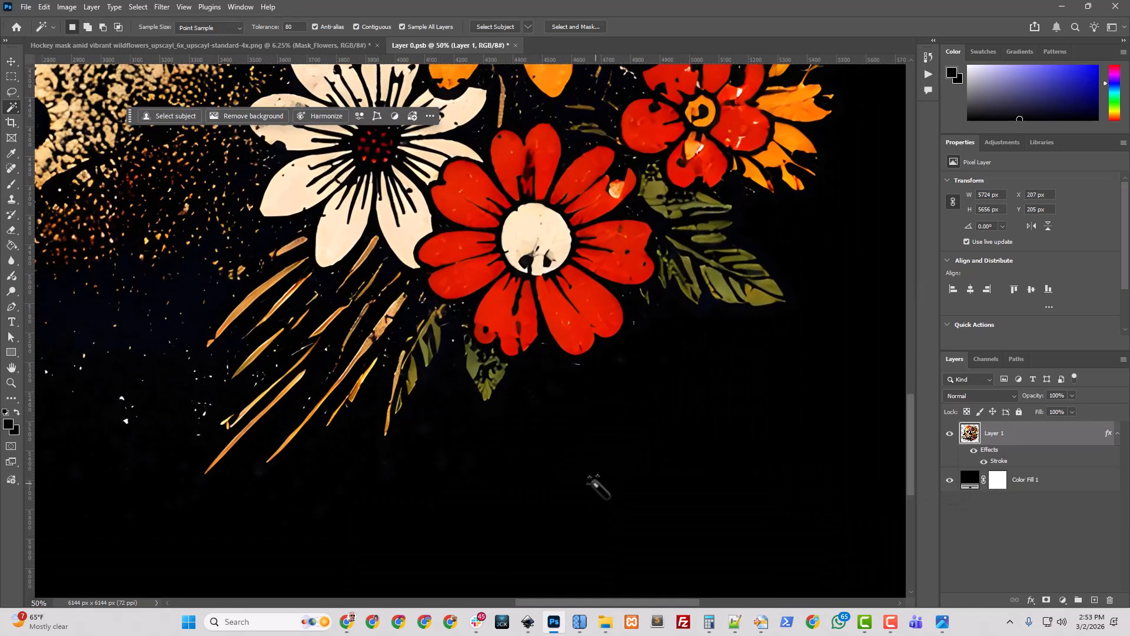
pyautogui.scroll(-3, 596, 486)
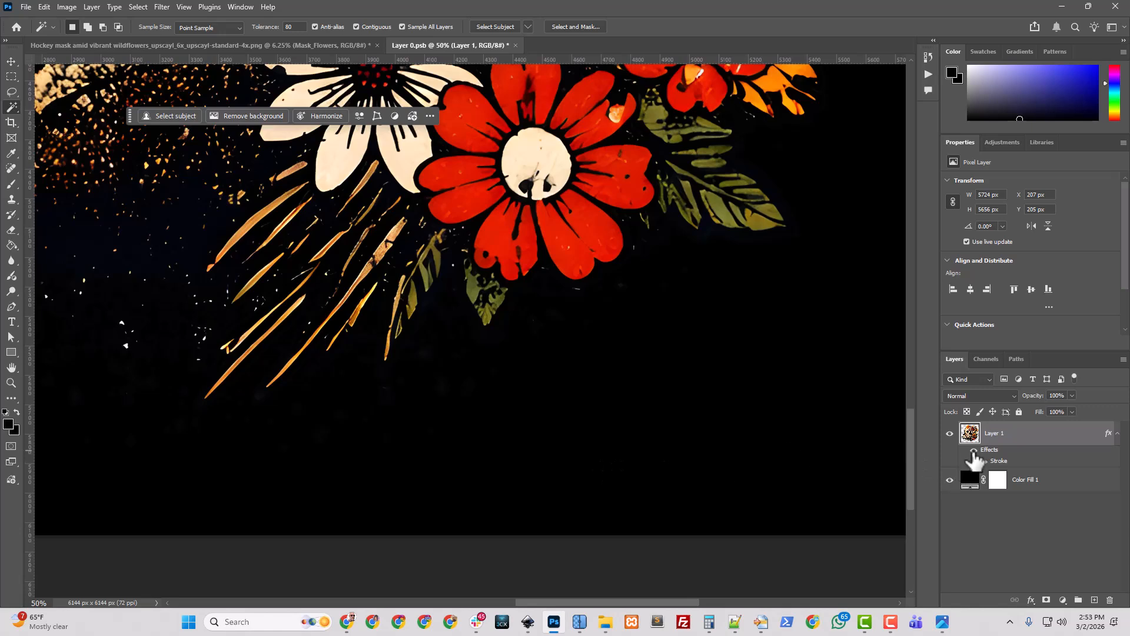
pyautogui.hotkey('ctrl', '+')
pyautogui.hotkey('ctrl', '+')
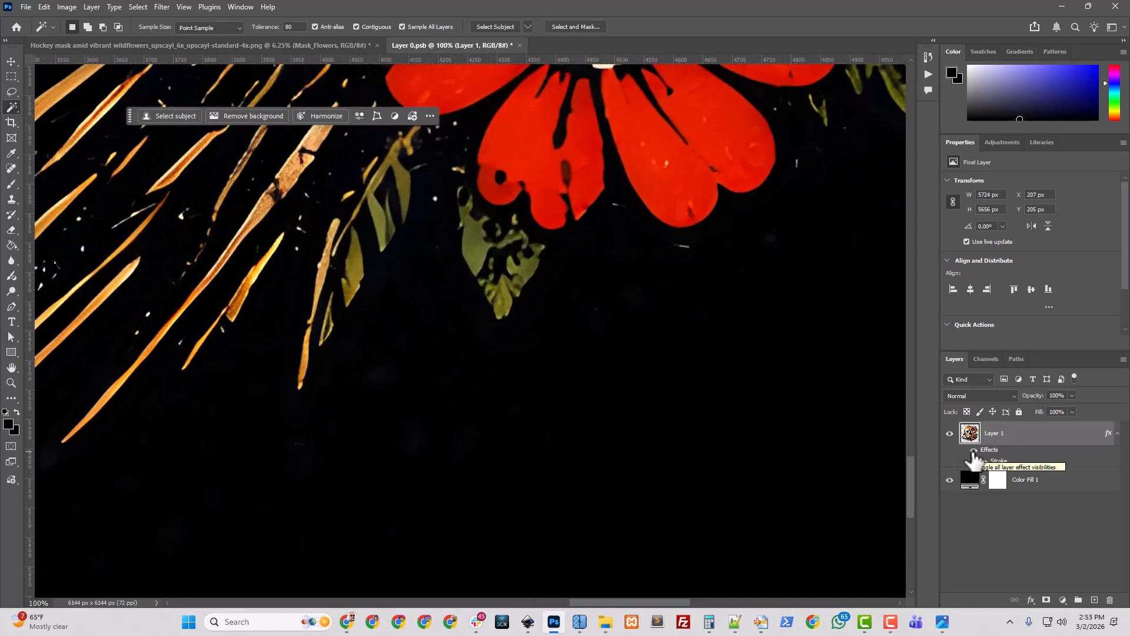
pyautogui.click(974, 451)
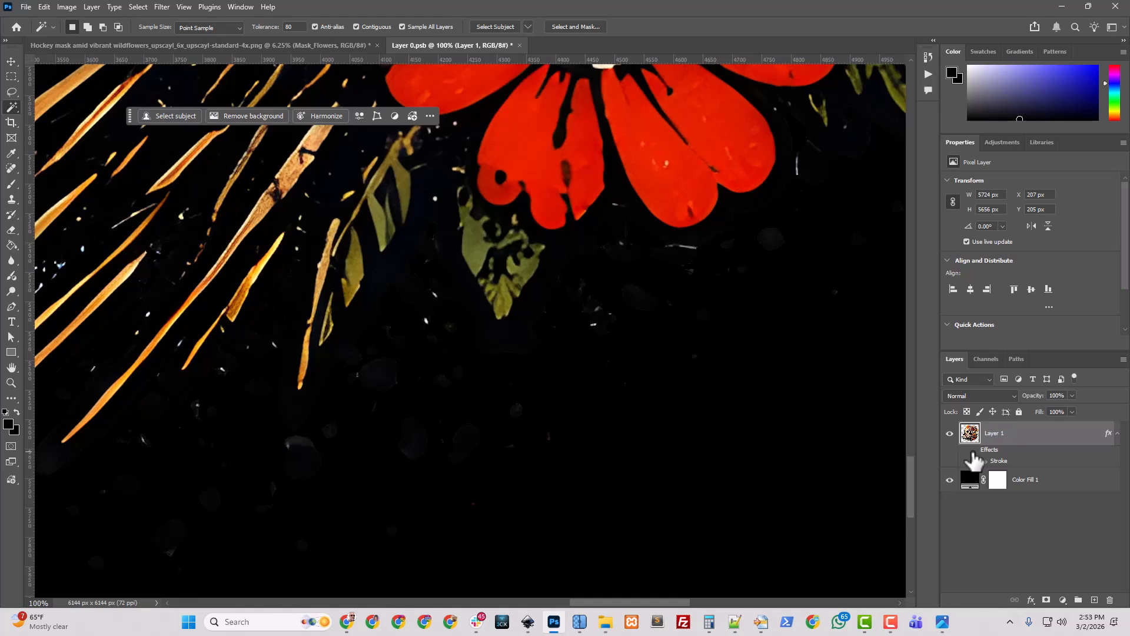
pyautogui.hotkey('ctrl', '+')
pyautogui.hotkey('ctrl', '+')
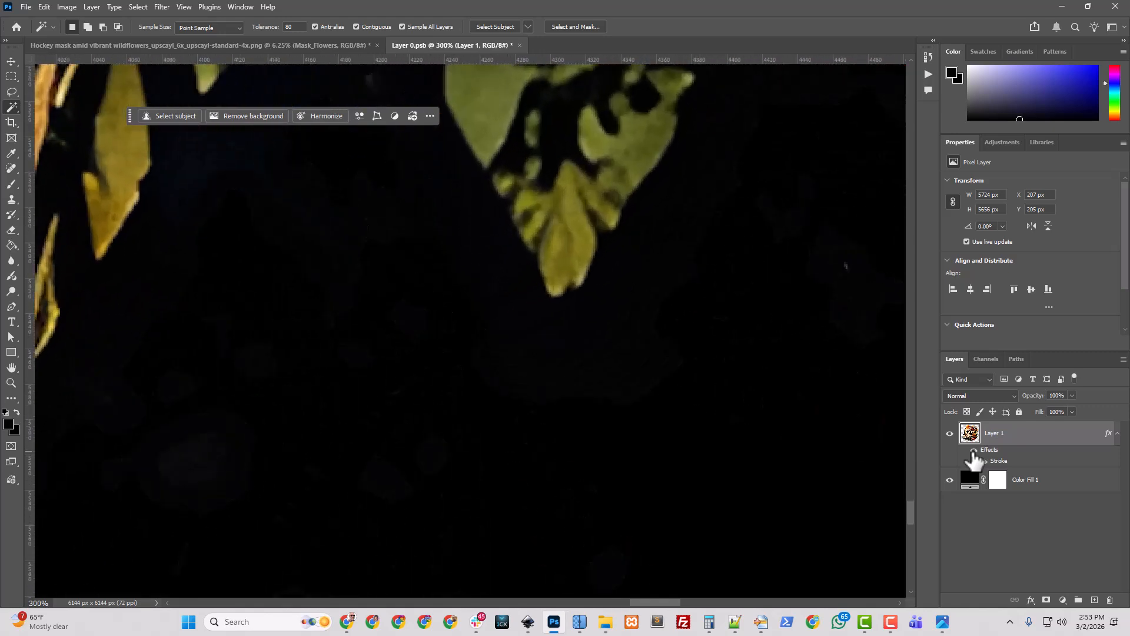
pyautogui.hotkey('ctrl', '-')
pyautogui.hotkey('ctrl', '-')
pyautogui.hotkey('ctrl', '-')
pyautogui.hotkey('ctrl', '-')
pyautogui.hotkey('ctrl', '-')
pyautogui.hotkey('ctrl', '-')
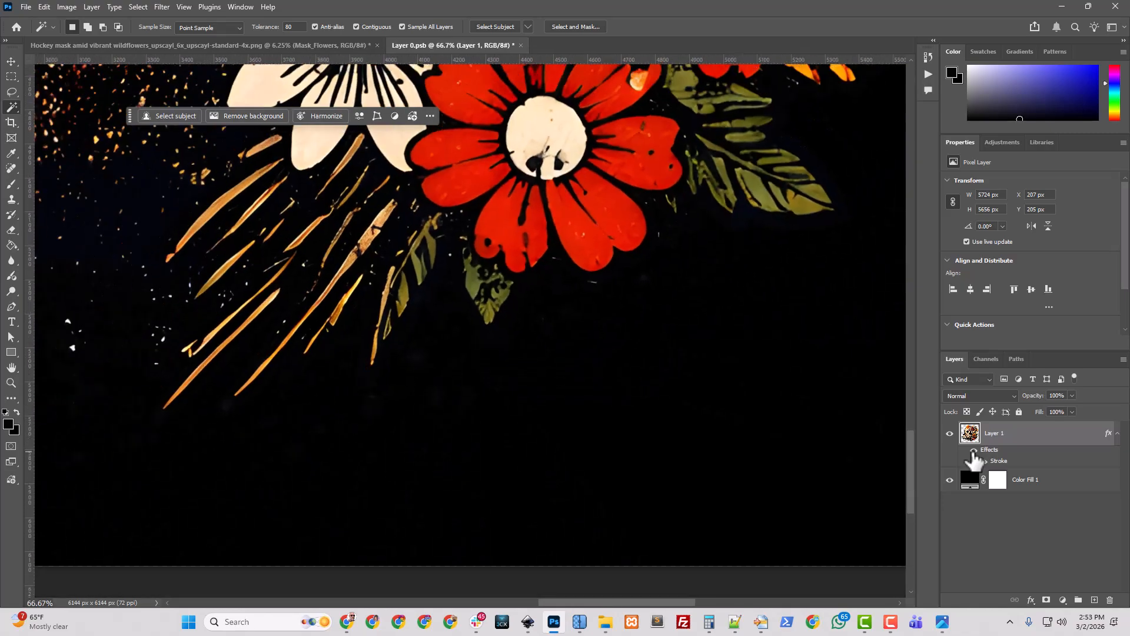
pyautogui.hotkey('ctrl', '-')
pyautogui.hotkey('ctrl', '-')
pyautogui.hotkey('ctrl', '-')
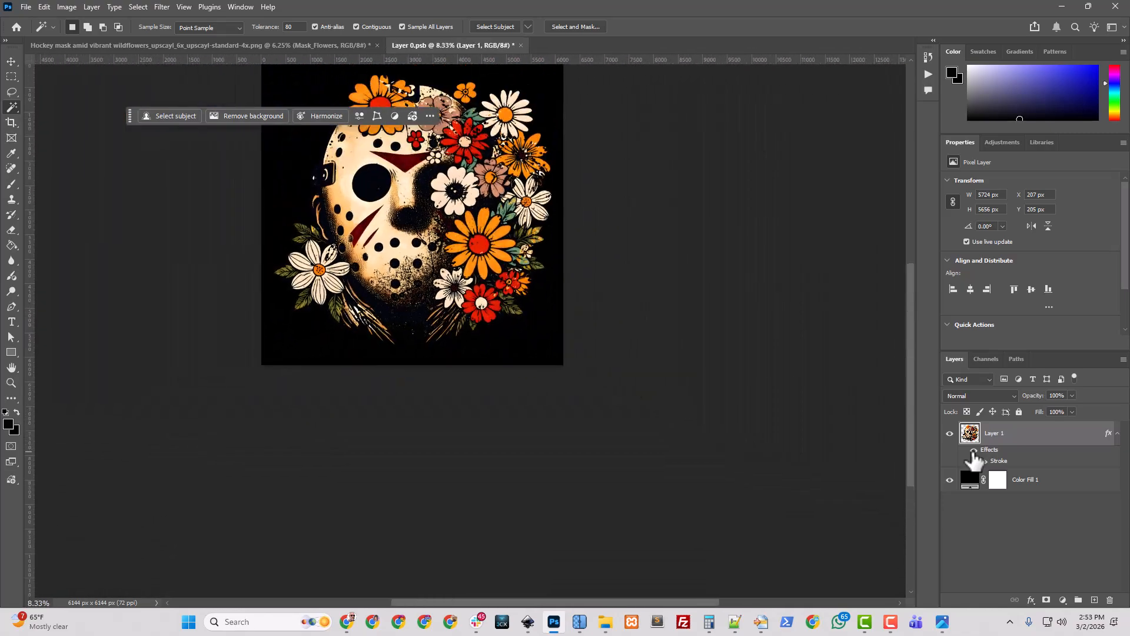
pyautogui.scroll(4, 659, 461)
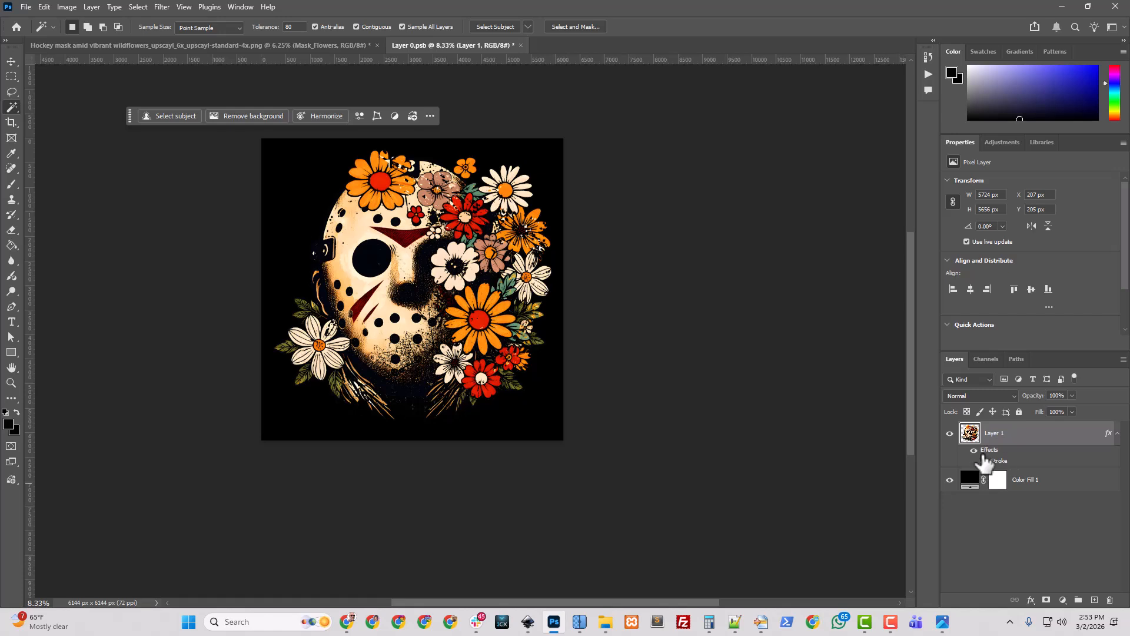
pyautogui.hotkey('ctrl', '+')
pyautogui.scroll(2, 769, 411)
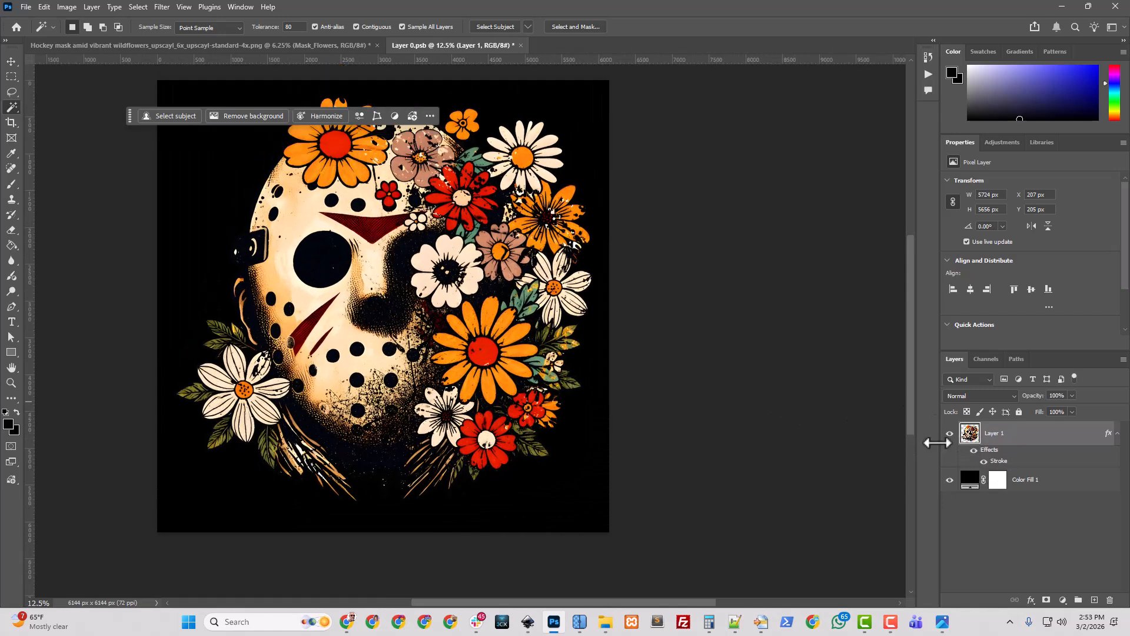
# - Select Layer 1's pixels to outline the dark specks below the mask, compare them with a 50 px brush, and deselect
pyautogui.hotkey('ctrl', '+')
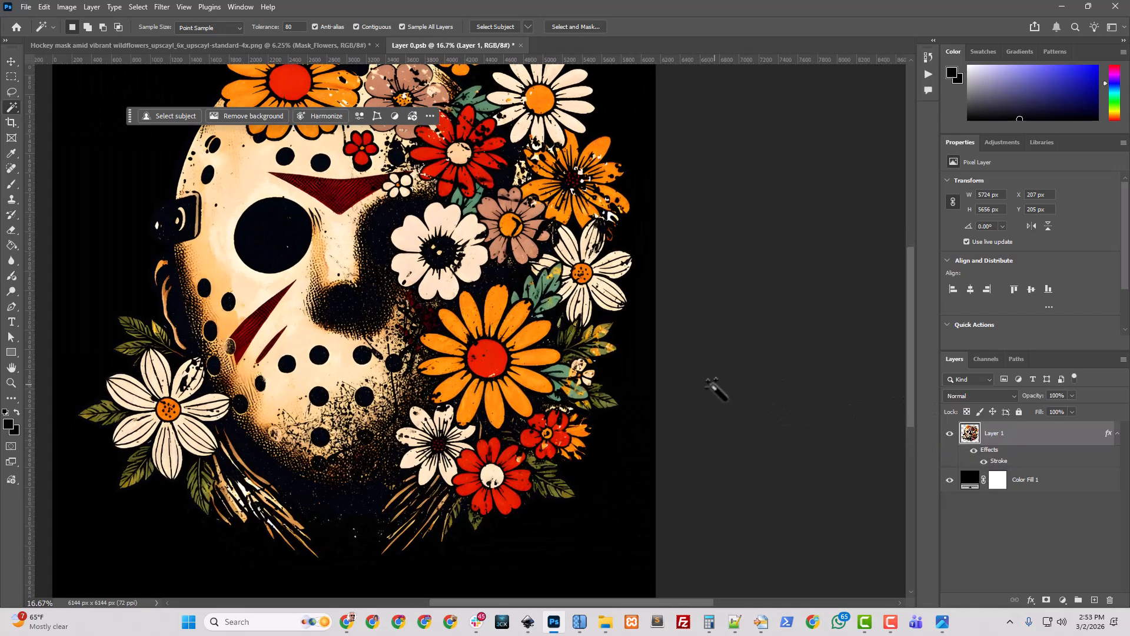
pyautogui.moveTo(913, 378); pyautogui.dragTo(917, 355)
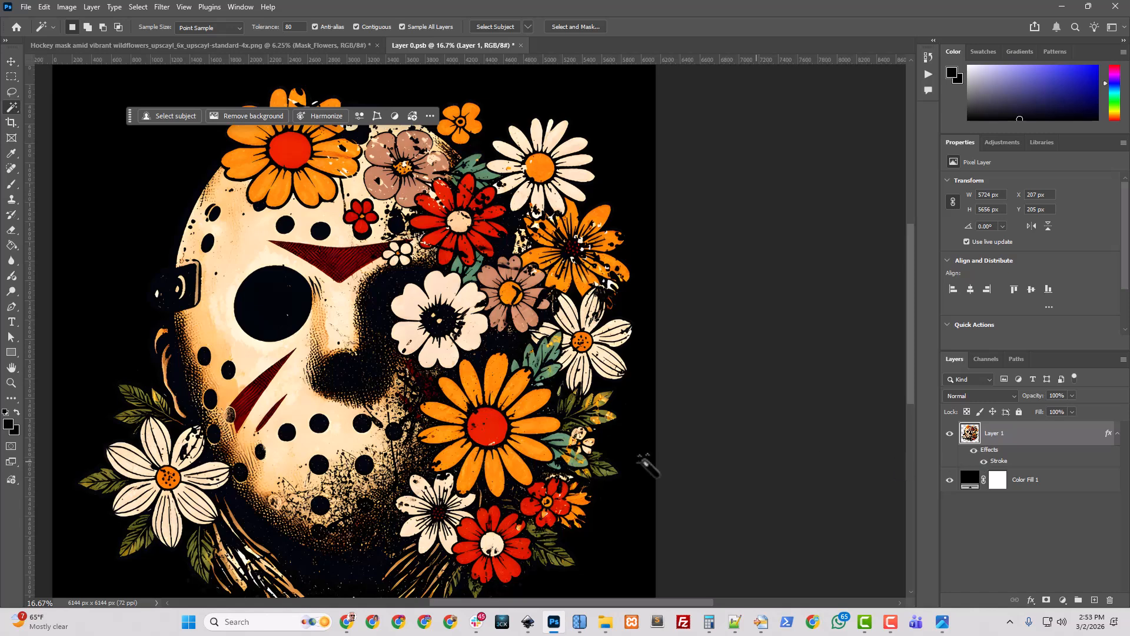
pyautogui.scroll(-5, 646, 463)
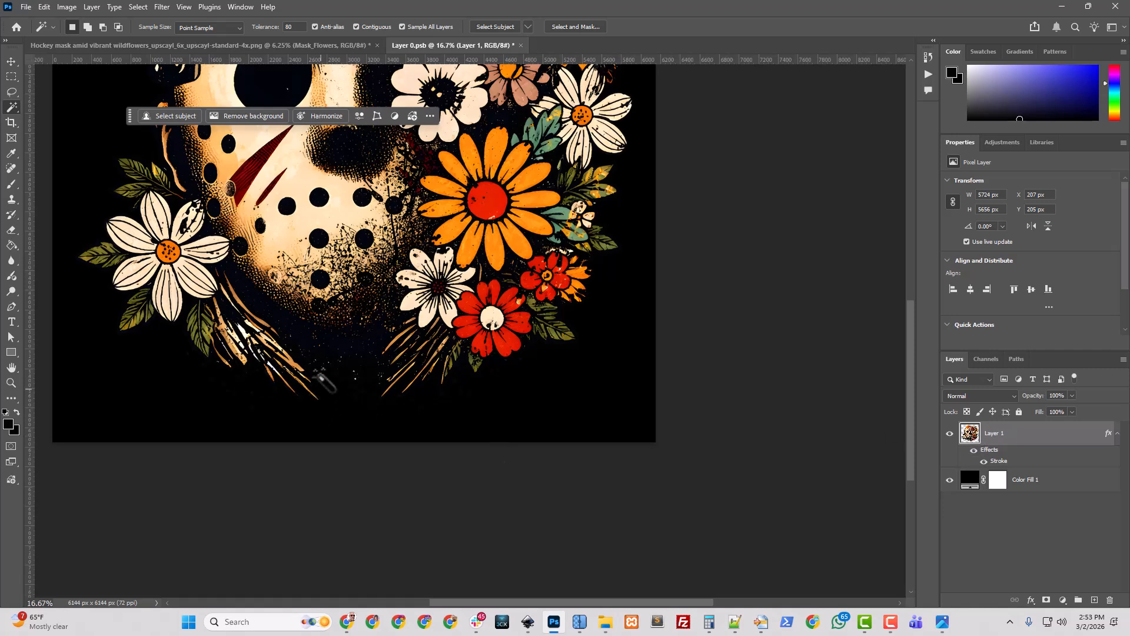
pyautogui.hotkey('ctrl', '+')
pyautogui.hotkey('ctrl', '+')
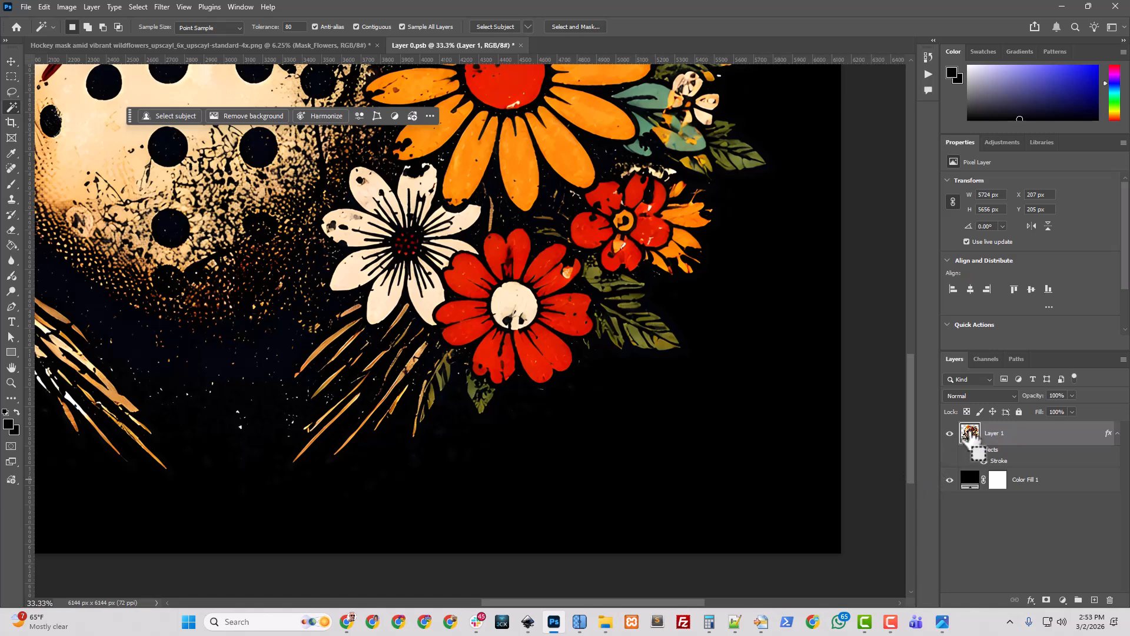
pyautogui.keyDown('ctrl'); pyautogui.click(968, 435); pyautogui.keyUp('ctrl')
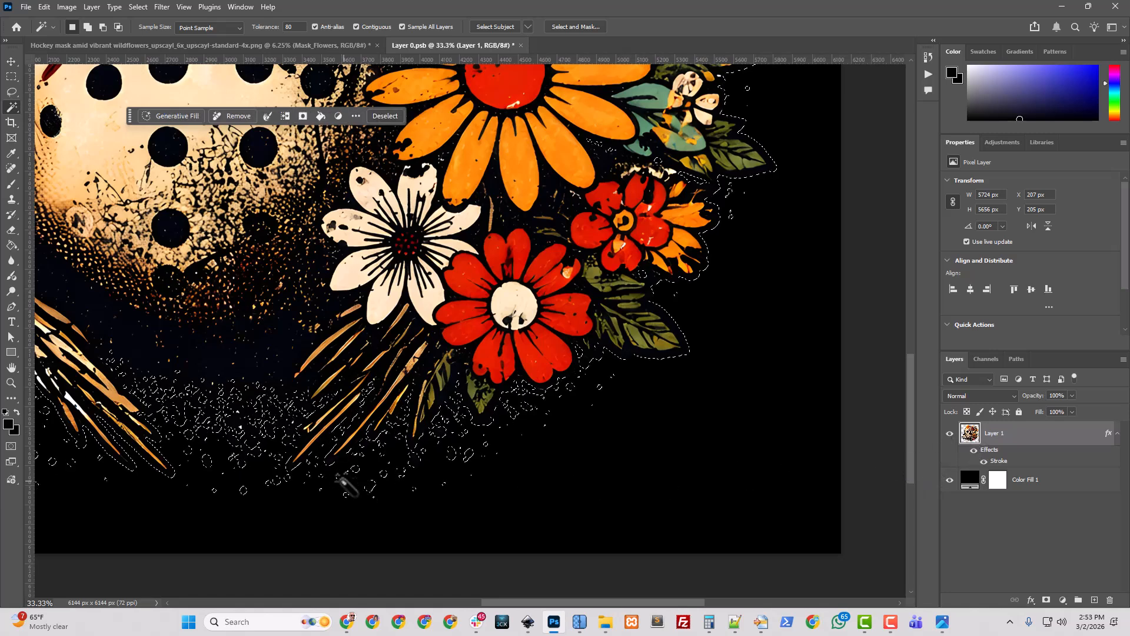
pyautogui.press('b')
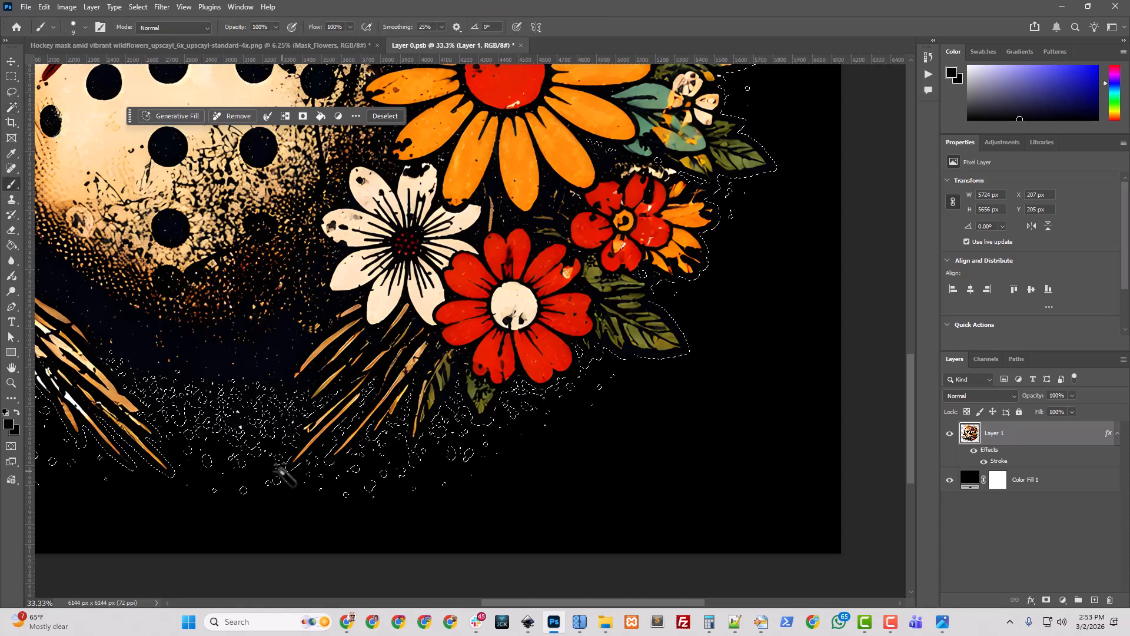
pyautogui.press(']')
pyautogui.press(']')
pyautogui.press(']')
pyautogui.press(']')
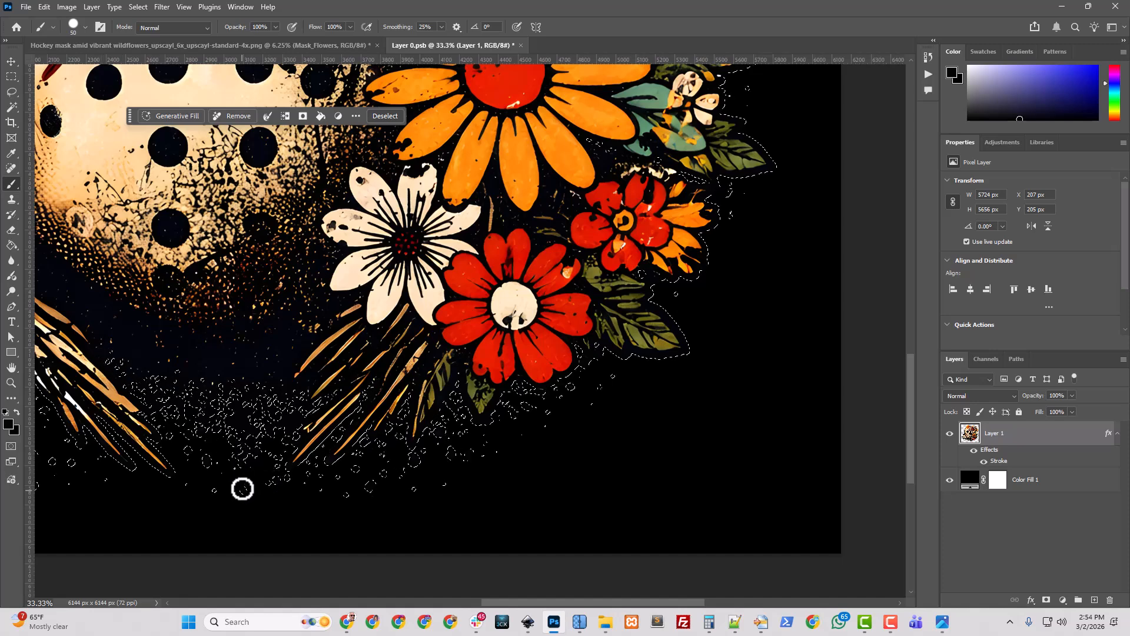
pyautogui.hotkey('ctrl', 'd')
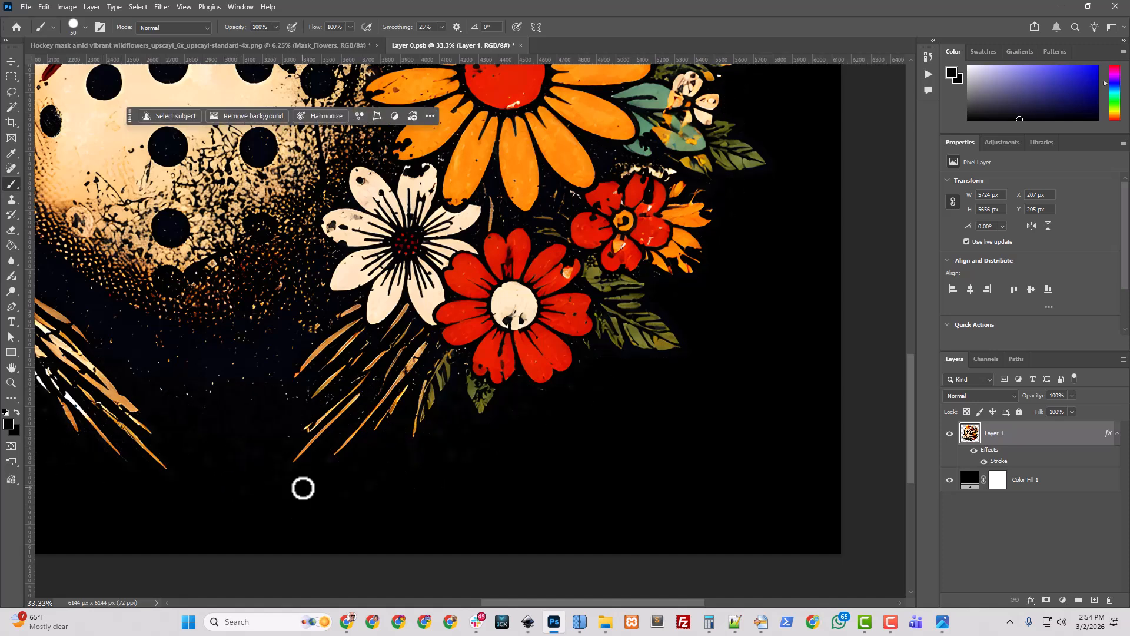
# - Load and clear Layer 1's pixel selection again to recheck the faint specks, and review the whole design
pyautogui.keyDown('ctrl'); pyautogui.click(970, 433); pyautogui.keyUp('ctrl')
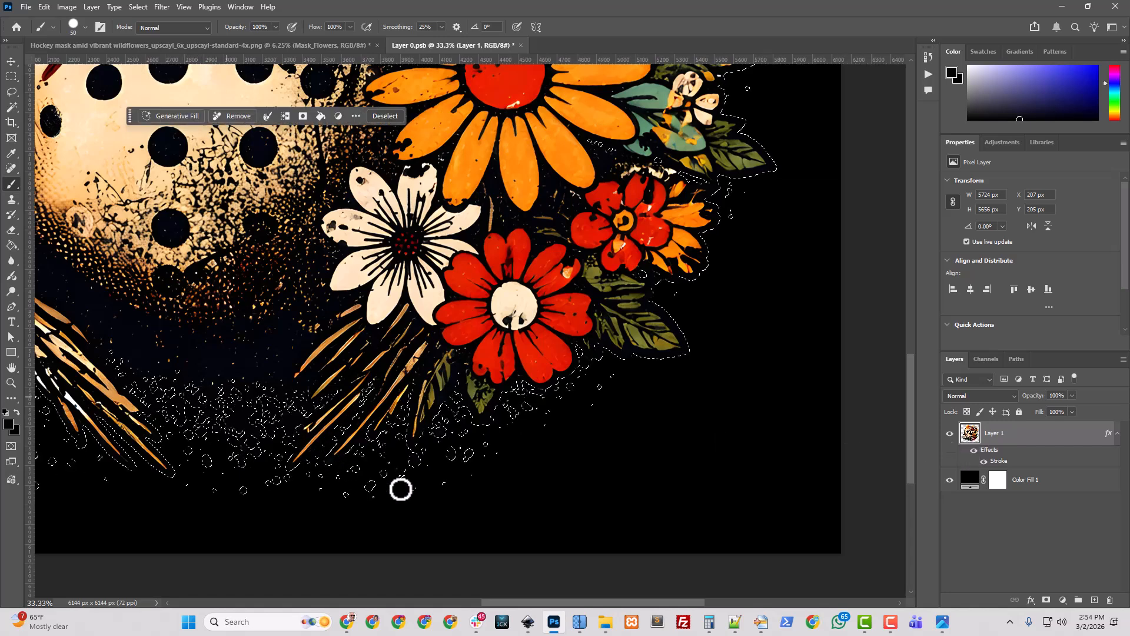
pyautogui.hotkey('ctrl', 'd')
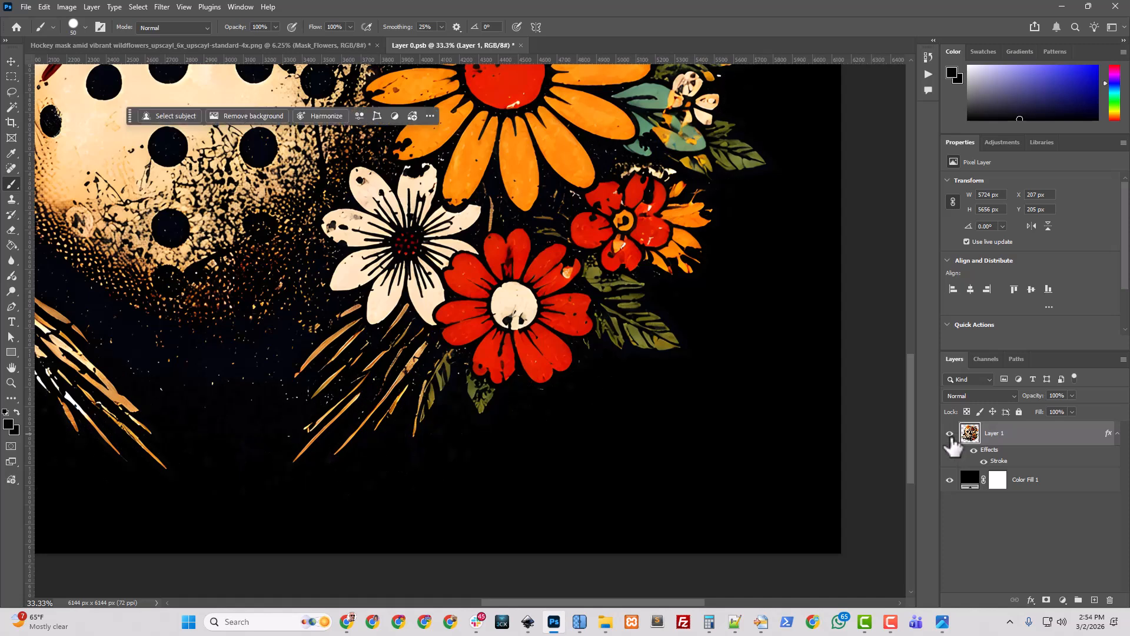
pyautogui.keyDown('ctrl'); pyautogui.click(967, 434); pyautogui.keyUp('ctrl')
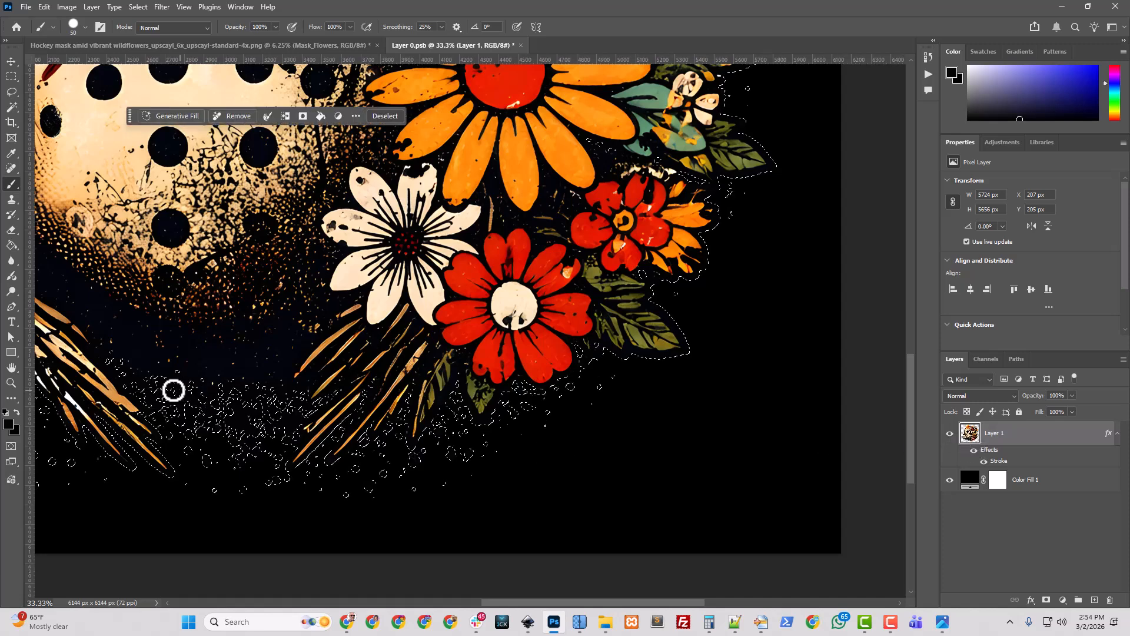
pyautogui.hotkey('ctrl', 'd')
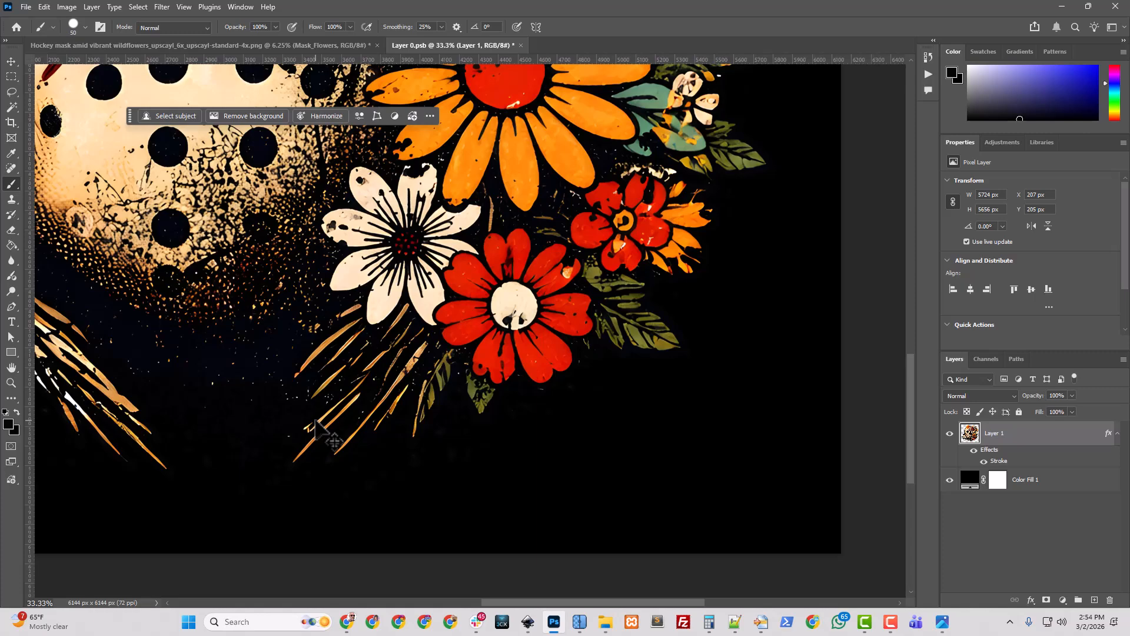
pyautogui.hotkey('ctrl', '-')
pyautogui.hotkey('ctrl', '-')
pyautogui.hotkey('ctrl', '-')
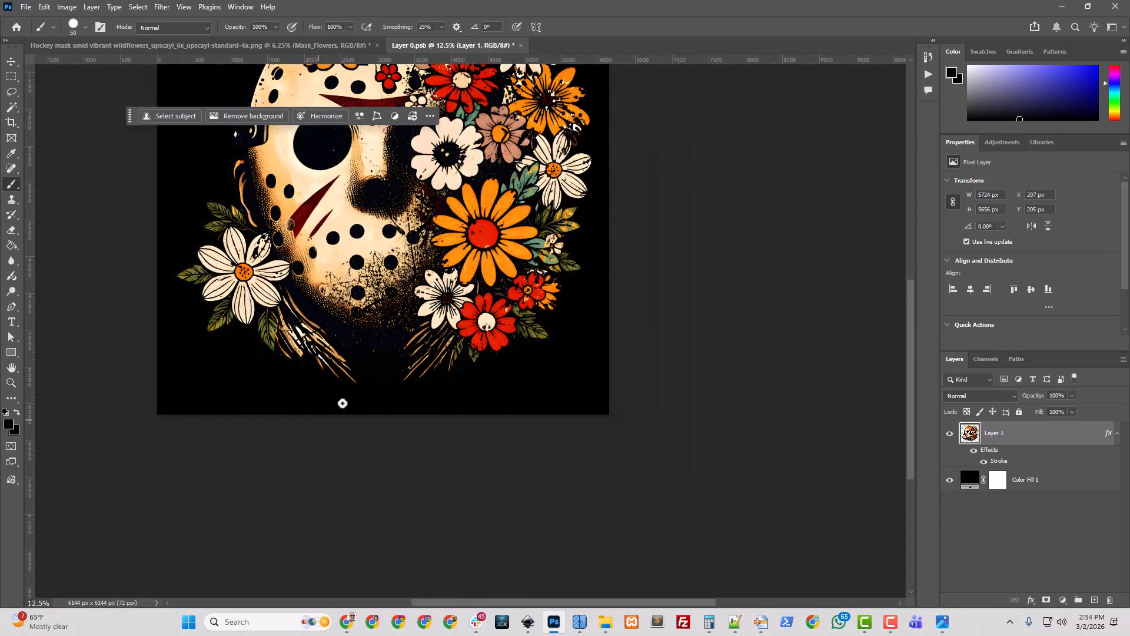
pyautogui.scroll(5, 344, 403)
pyautogui.scroll(-3, 333, 291)
pyautogui.scroll(3, 333, 291)
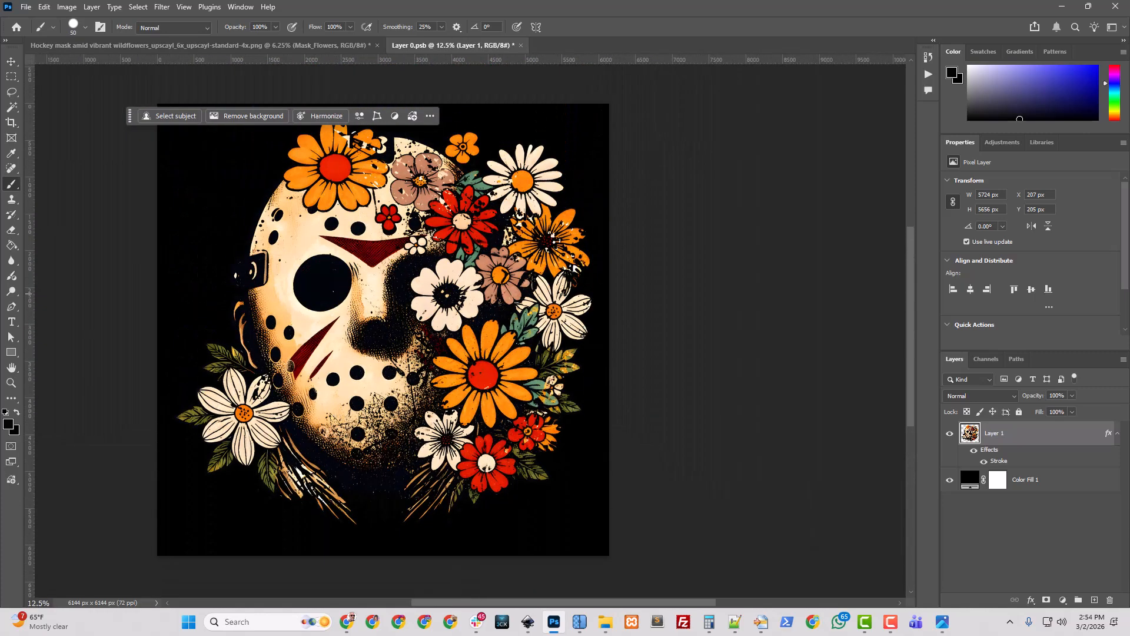
pyautogui.press('F10')
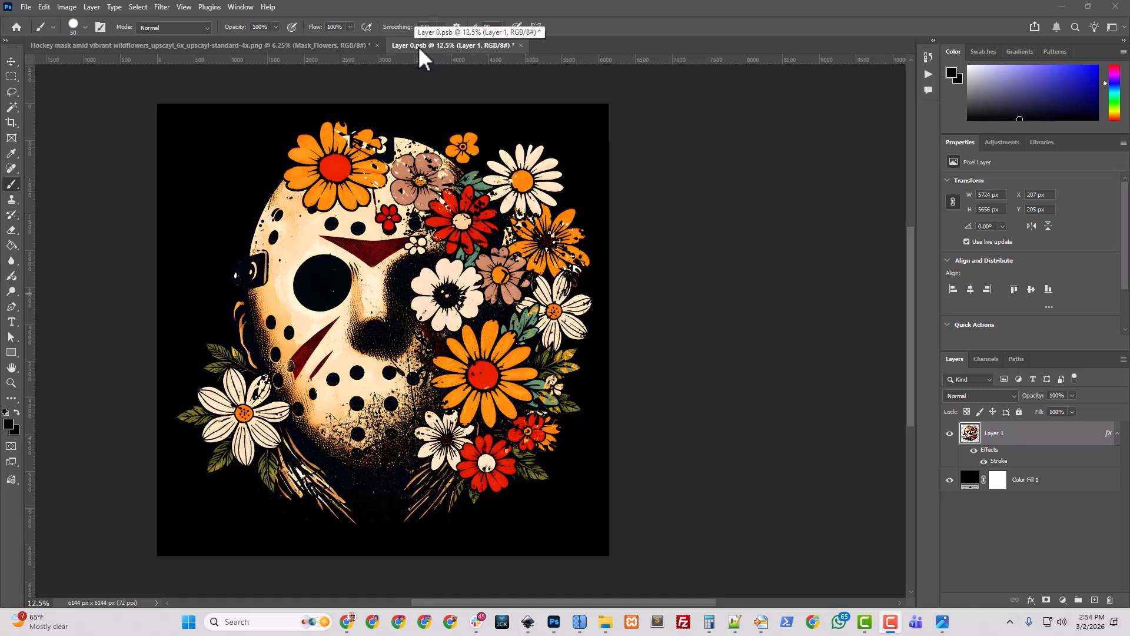
# - Hide the black Color Fill layer so the artwork has a transparent background, and save the smart object contents
pyautogui.click(949, 479)
pyautogui.click(950, 479)
pyautogui.click(980, 482)
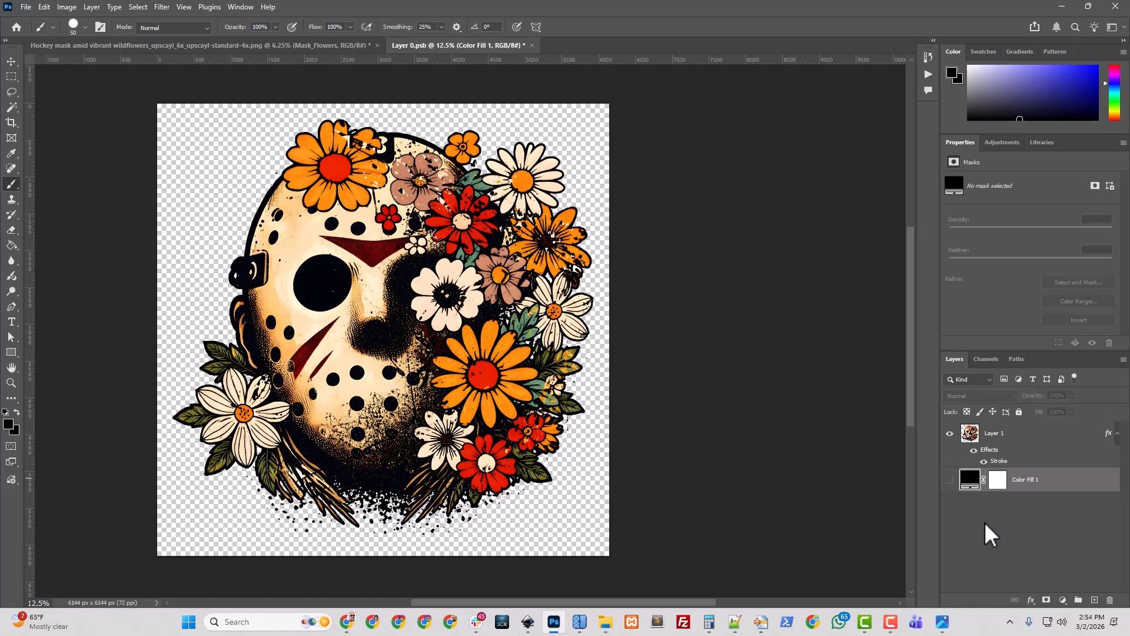
pyautogui.hotkey('ctrl', 's')
# - Trim the transparent margins around the mask and flowers, and save the smart object contents
pyautogui.click(66, 7)
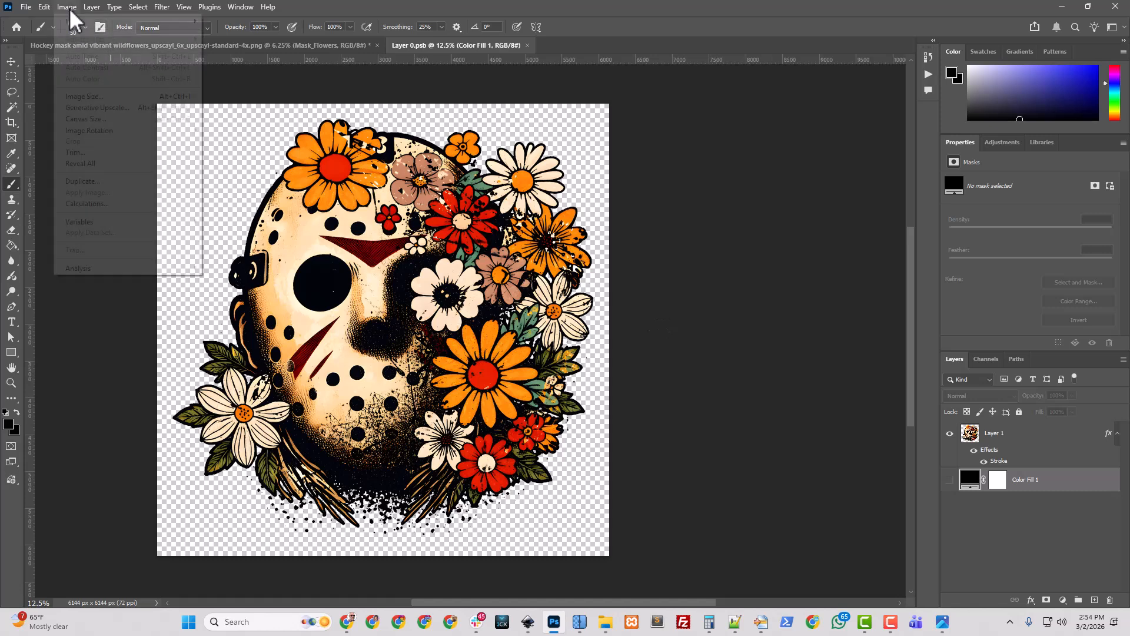
pyautogui.click(109, 155)
pyautogui.click(612, 264)
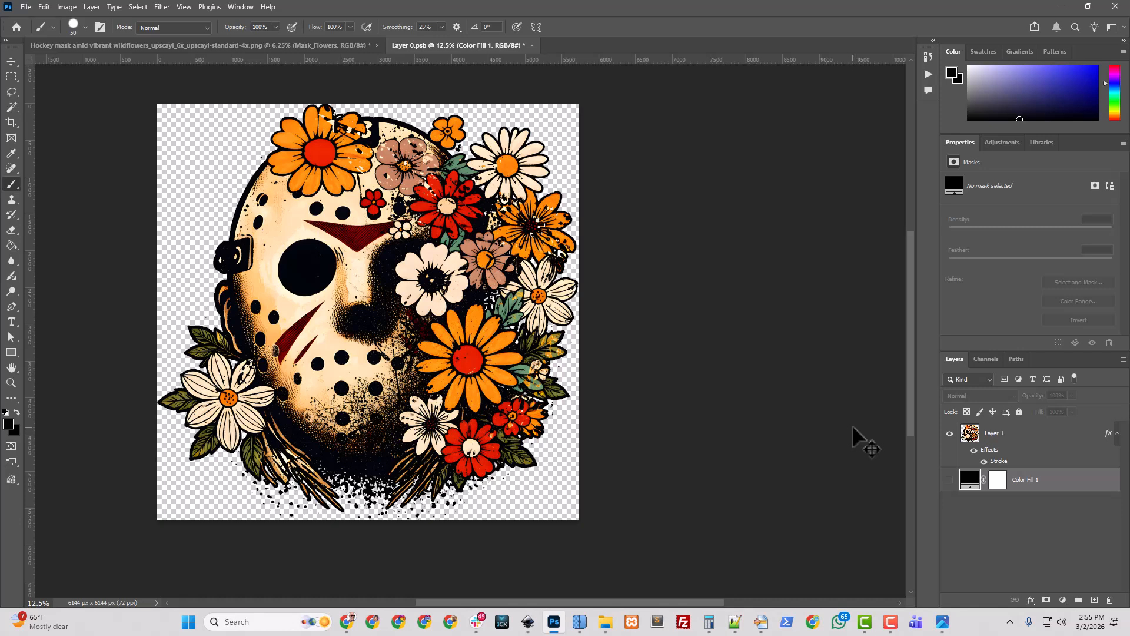
pyautogui.hotkey('ctrl', 's')
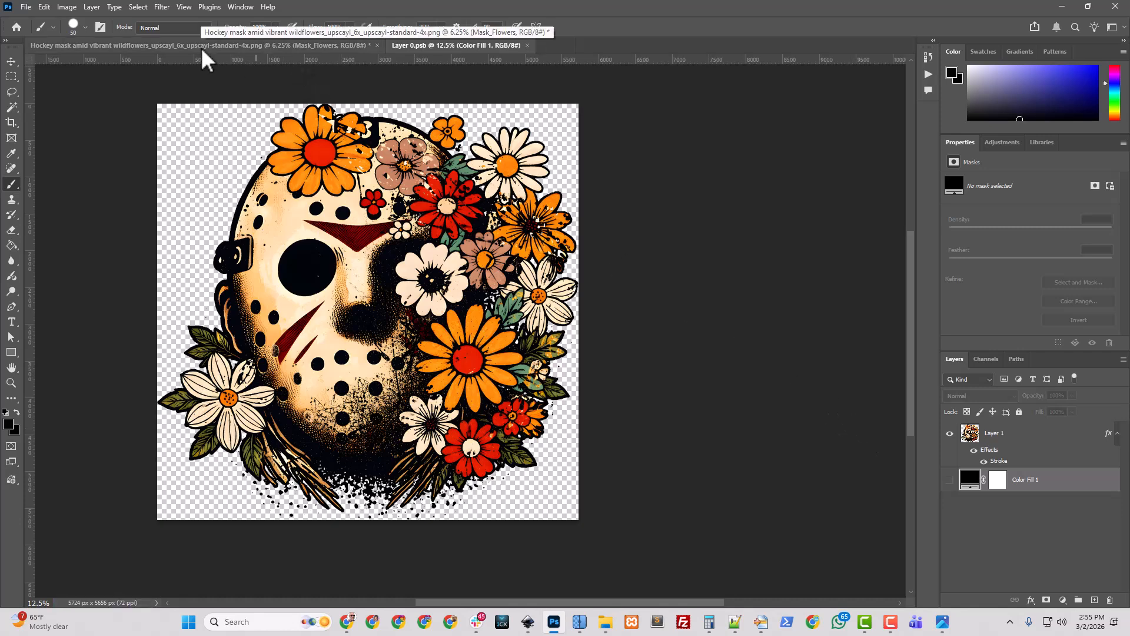
# - Return to the main hockey mask document and close the Layer 0.psb smart object document
pyautogui.click(200, 47)
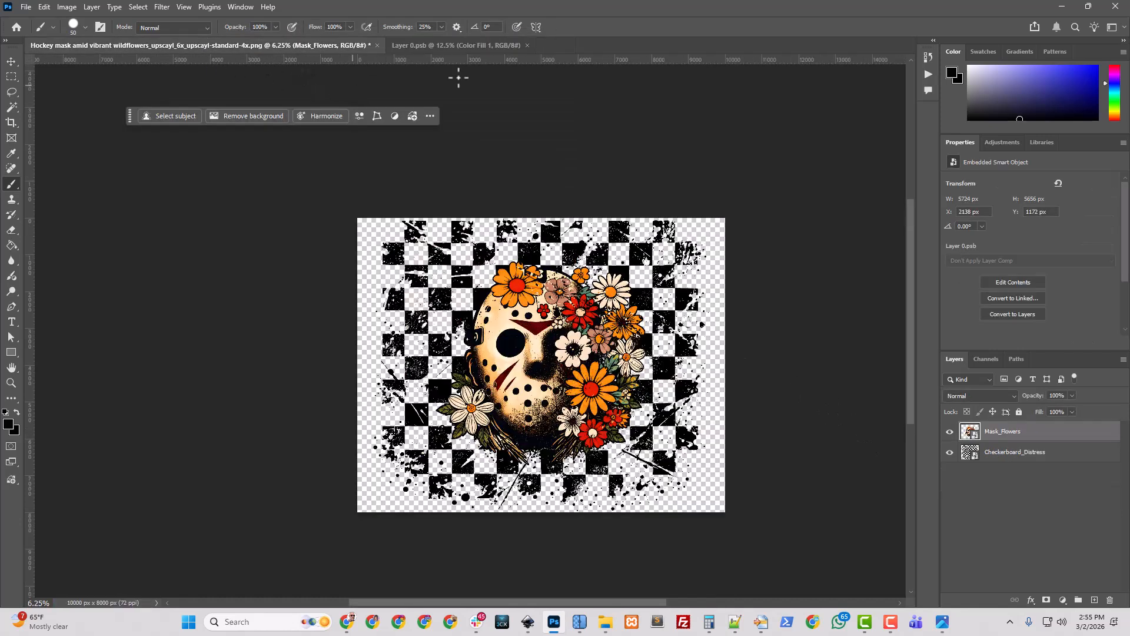
pyautogui.click(527, 45)
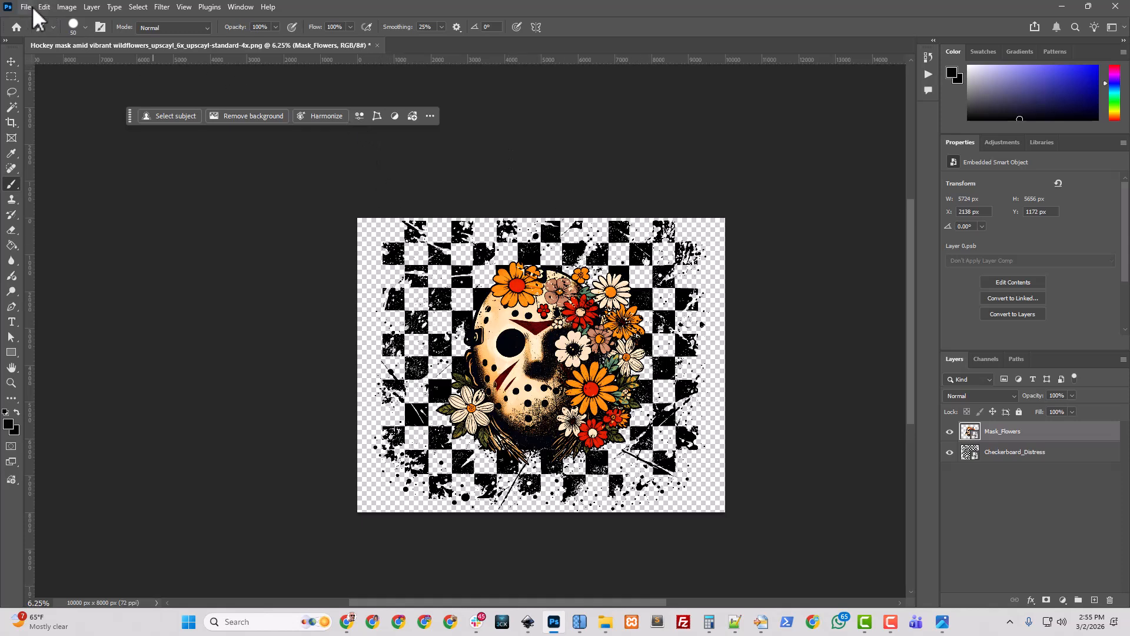
pyautogui.click(65, 7)
pyautogui.moveTo(26, 6)
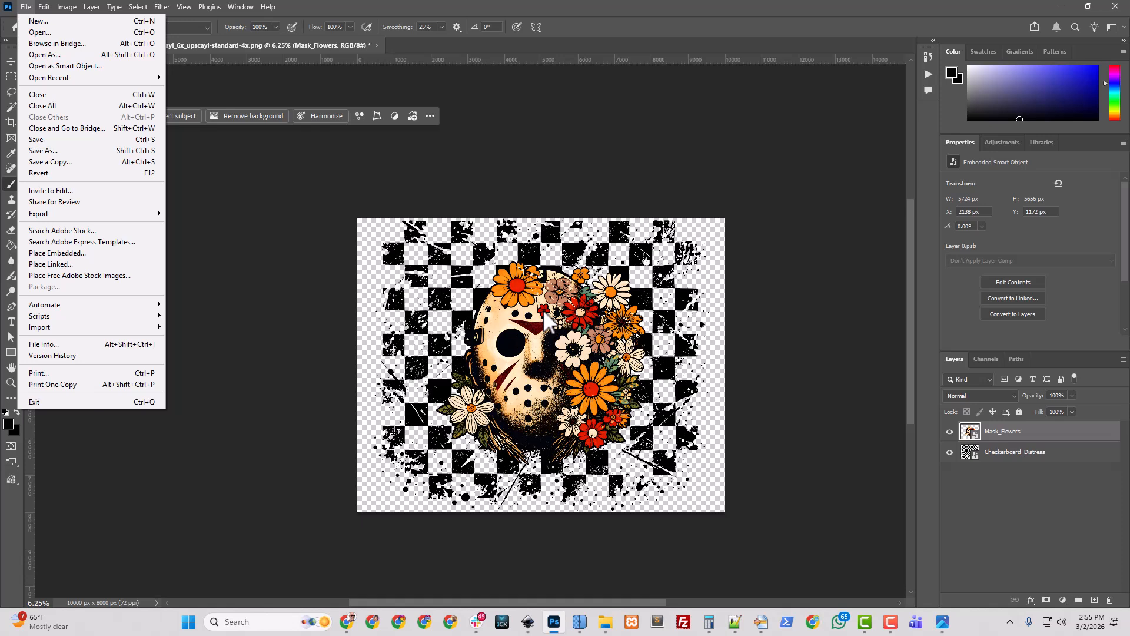
# - Add a white Solid Color fill layer and move it beneath the Checkerboard_Distress layer as the background
pyautogui.click(1054, 453)
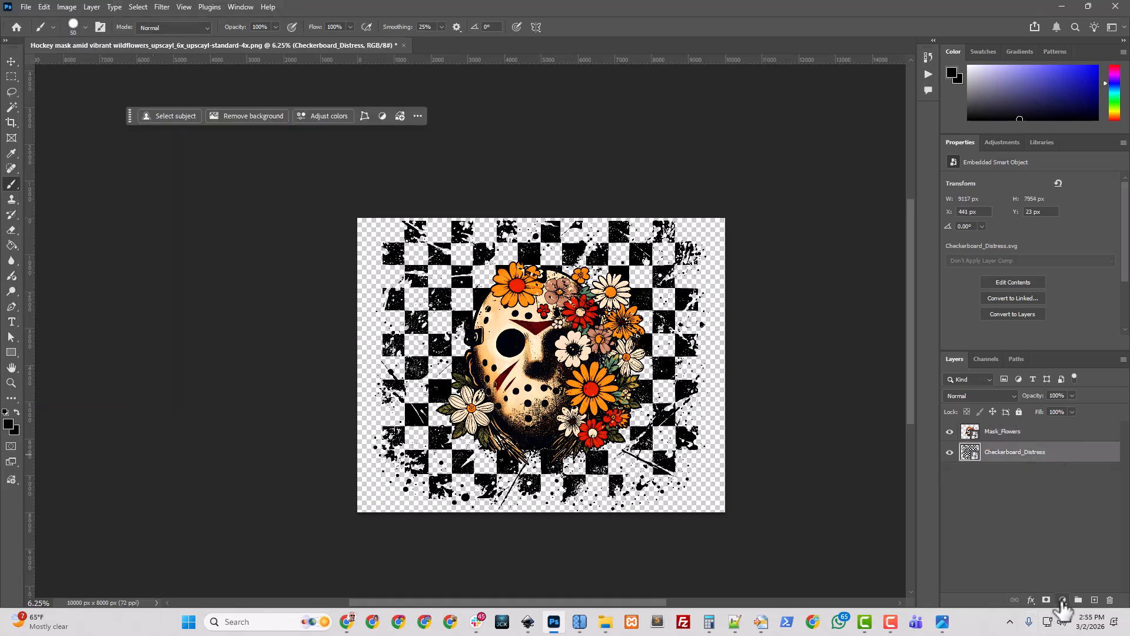
pyautogui.click(1064, 599)
pyautogui.click(1067, 575)
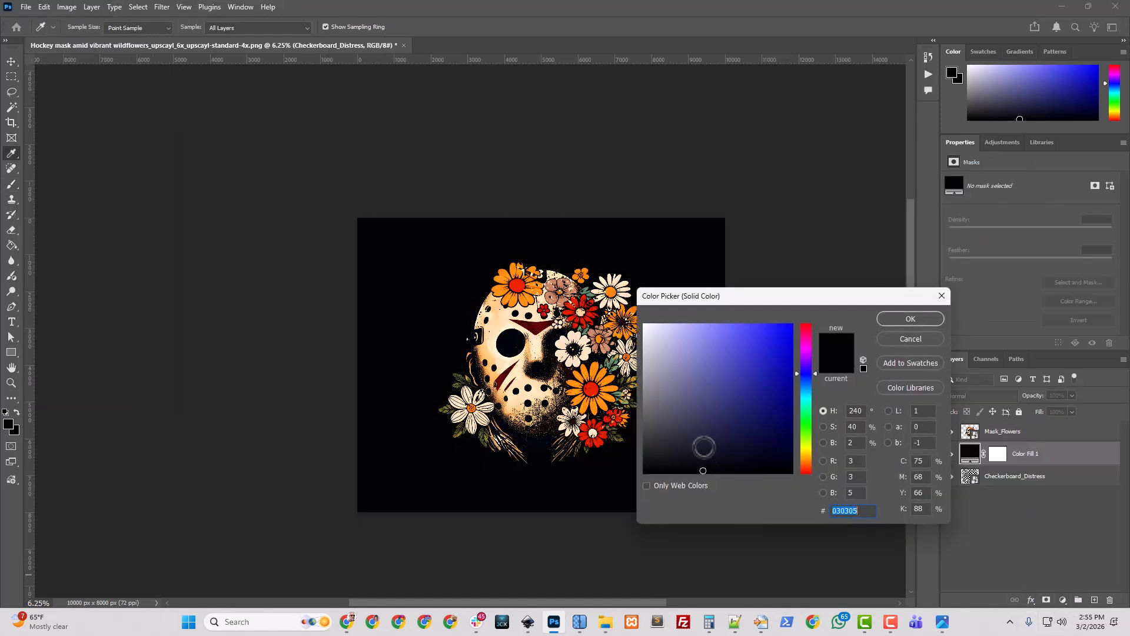
pyautogui.moveTo(659, 342); pyautogui.dragTo(624, 303)
pyautogui.click(910, 319)
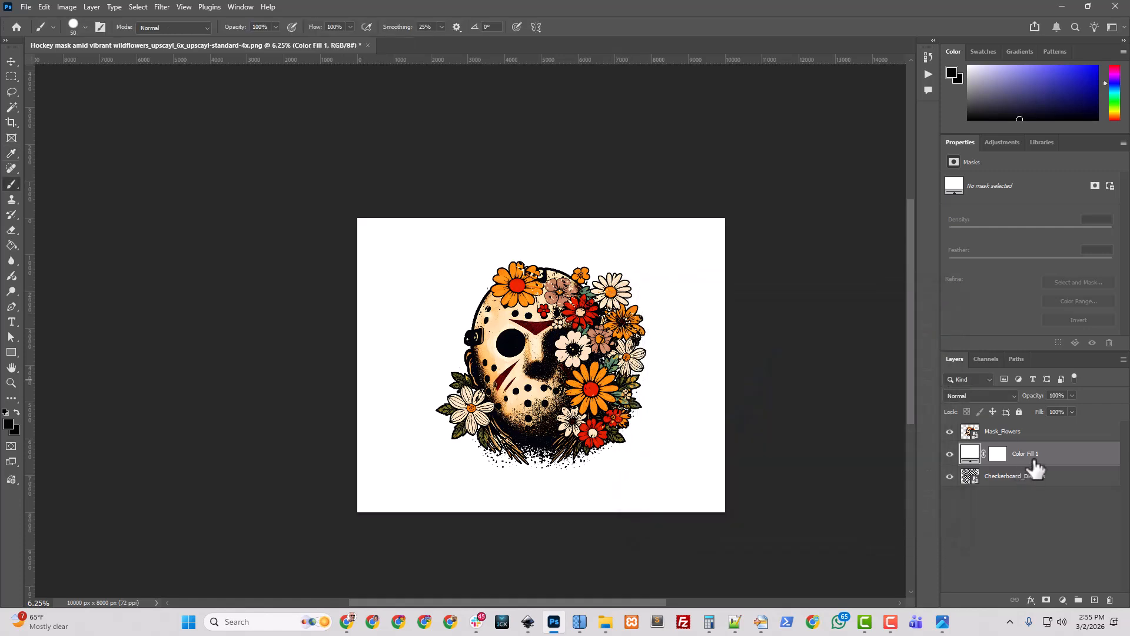
pyautogui.moveTo(1027, 456); pyautogui.dragTo(1037, 489)
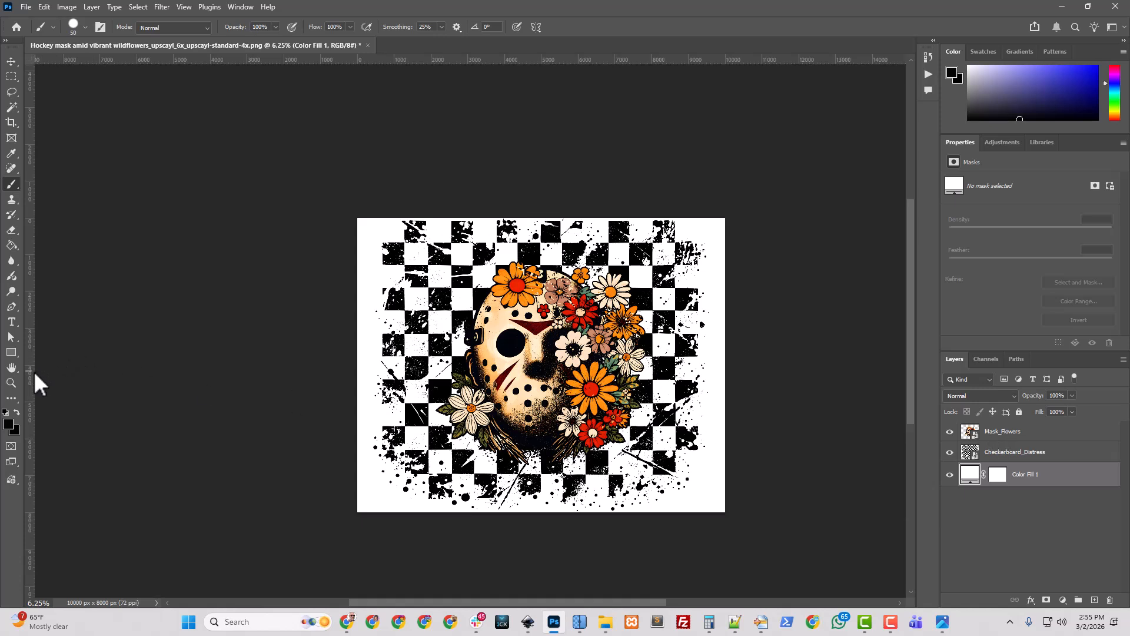
# - Place a vertical and a horizontal guide crossing at the center of the canvas
pyautogui.moveTo(33, 373); pyautogui.dragTo(544, 418)
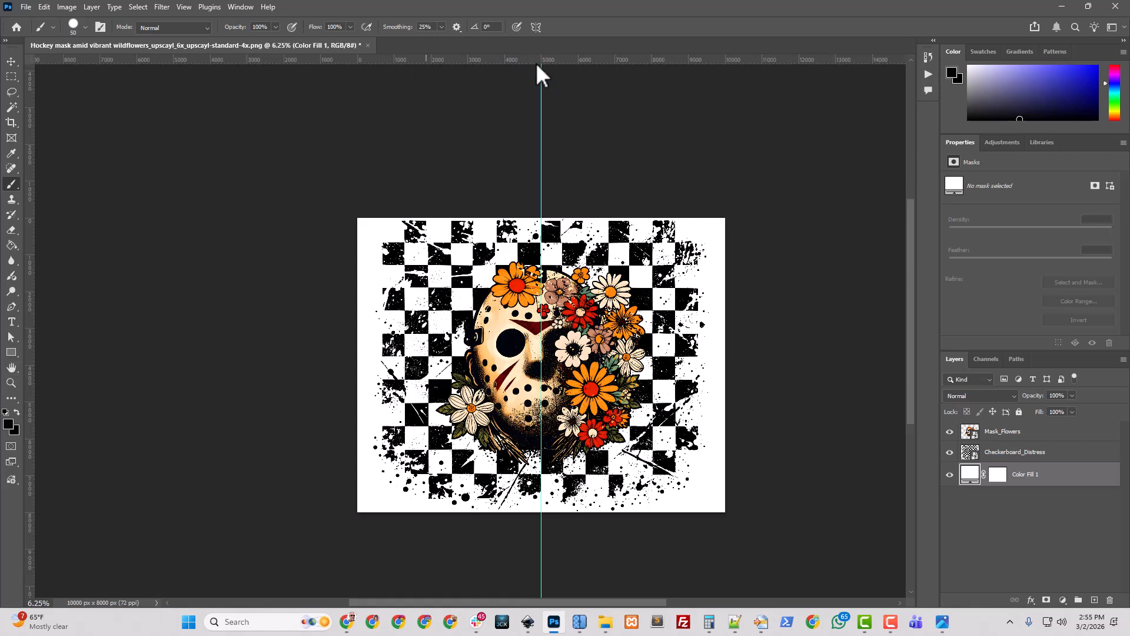
pyautogui.click(183, 7)
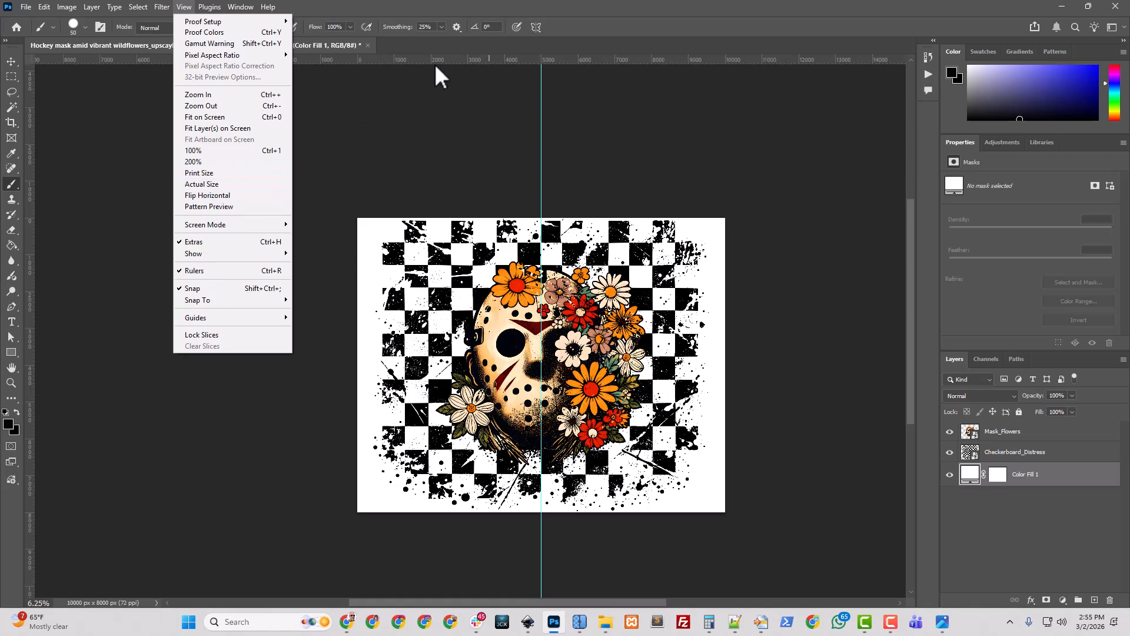
pyautogui.moveTo(439, 62); pyautogui.dragTo(482, 365)
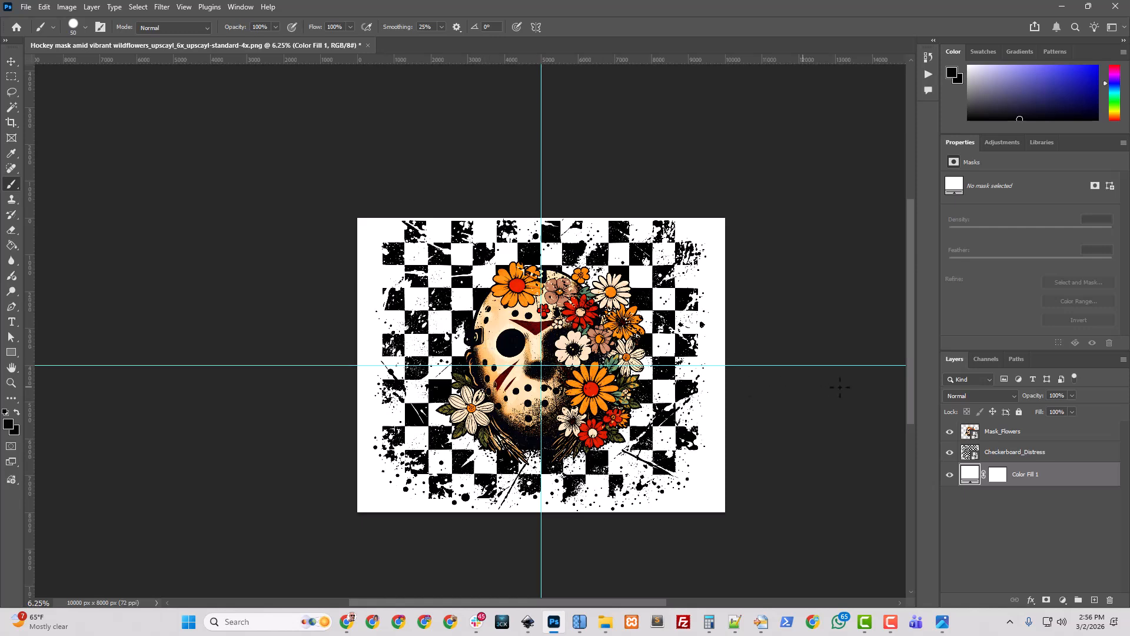
# - Move the Mask_Flowers layer horizontally to X 2274 px, using the vertical center guide to balance the mask and flowers
pyautogui.hotkey('ctrl', '+')
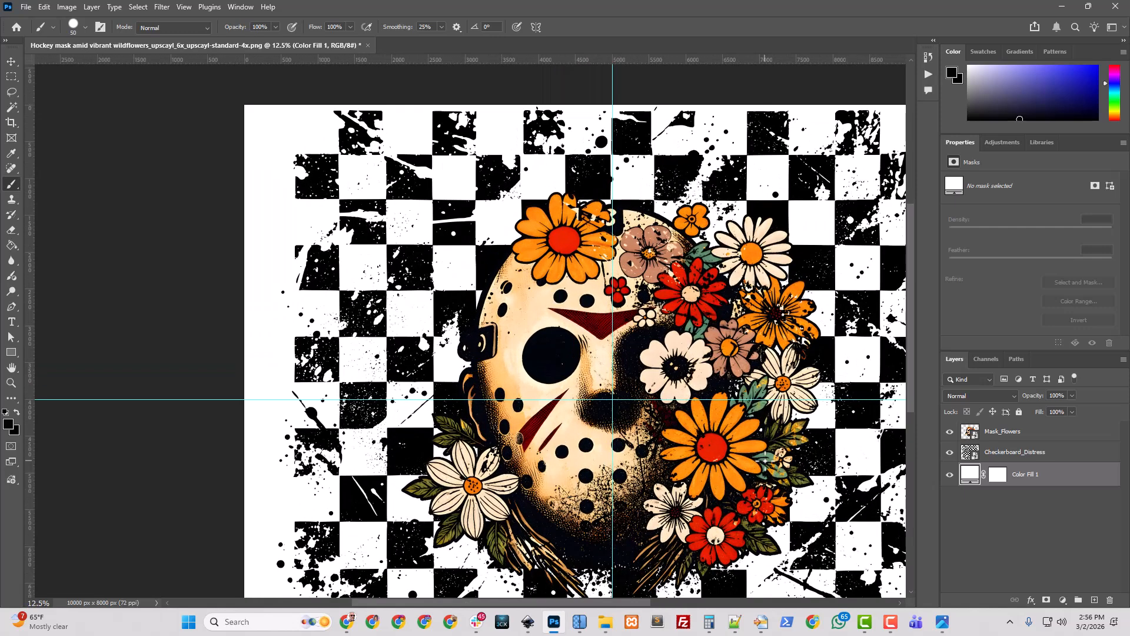
pyautogui.moveTo(522, 603); pyautogui.dragTo(576, 604)
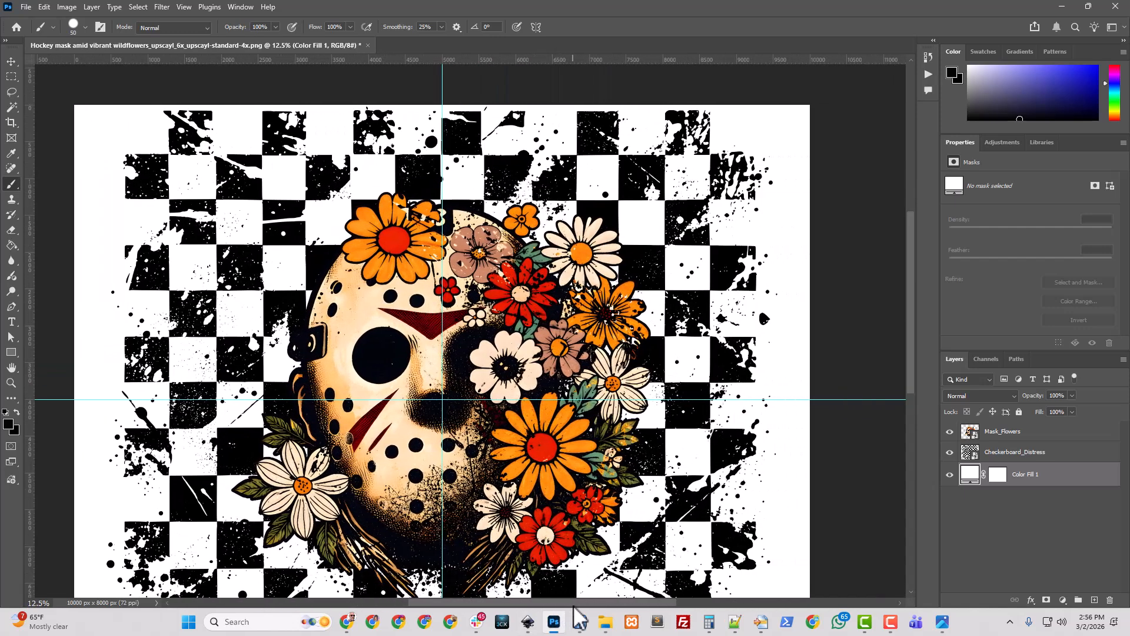
pyautogui.click(1013, 436)
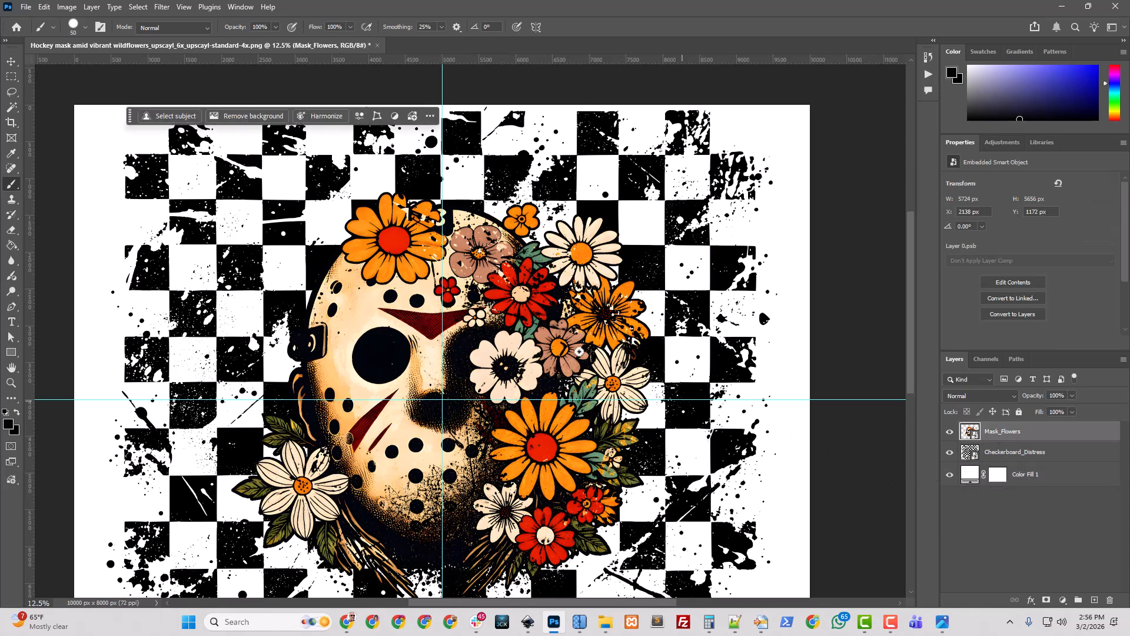
pyautogui.click(8, 61)
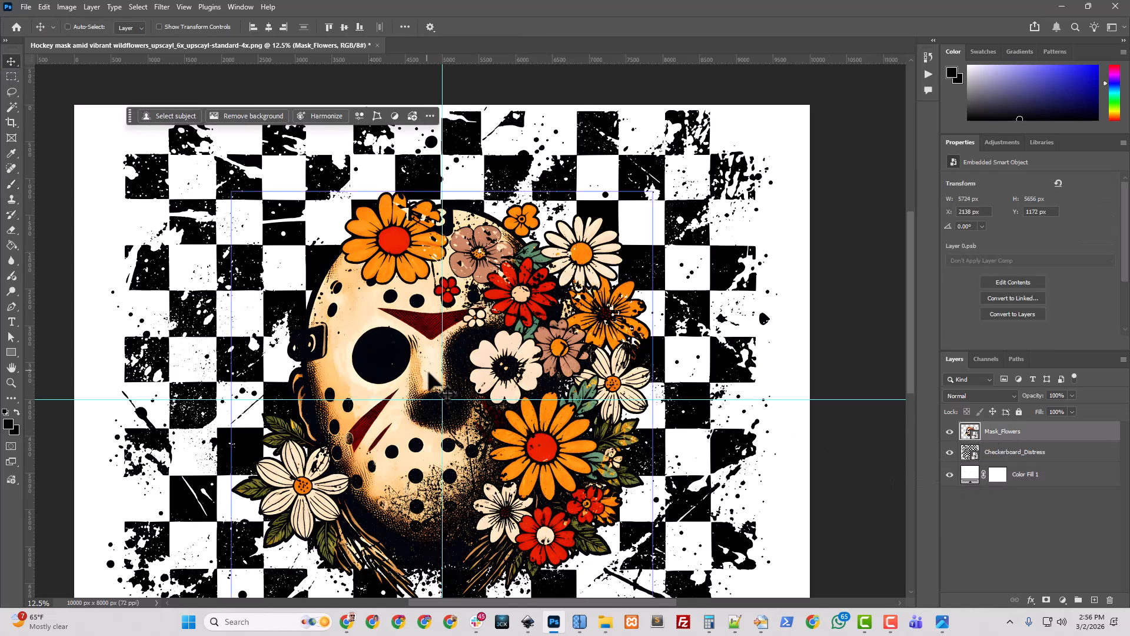
pyautogui.moveTo(431, 383); pyautogui.dragTo(442, 382)
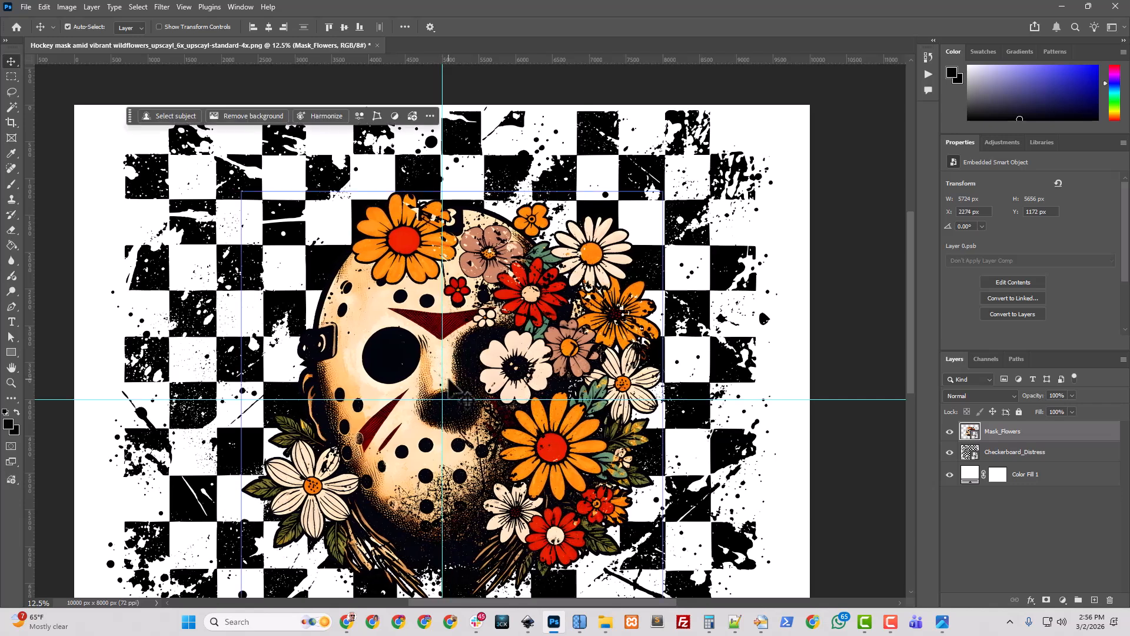
pyautogui.hotkey('ctrl', '-')
pyautogui.hotkey('ctrl', '-')
pyautogui.hotkey('ctrl', '-')
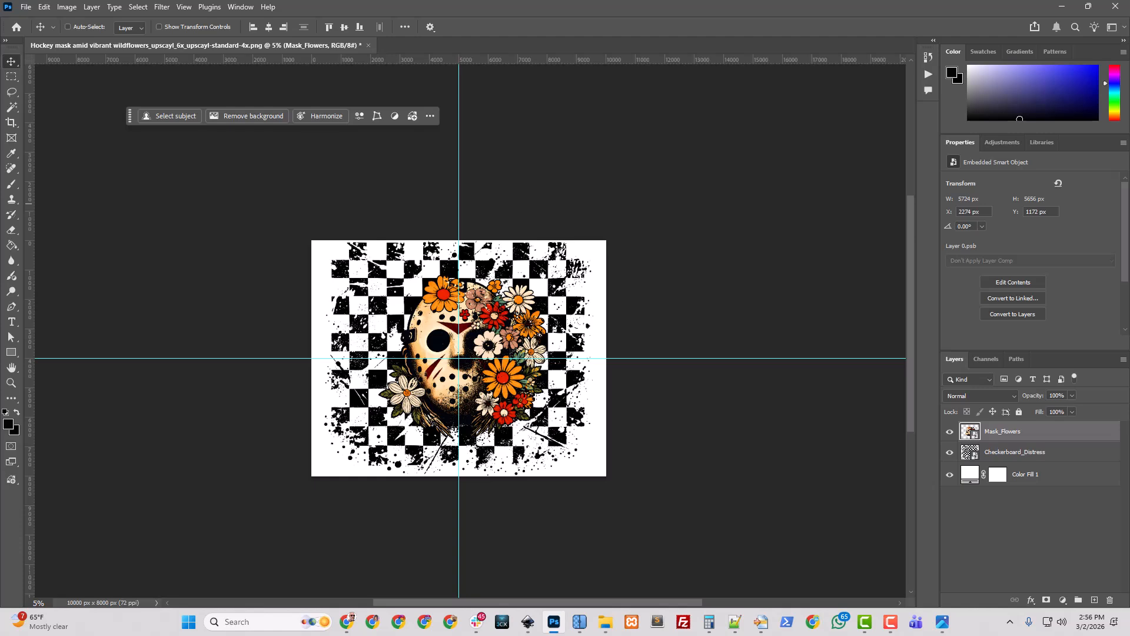
# - In the Image Size settings, set the document width to 20 inches with proportional height and resampling off
pyautogui.click(67, 8)
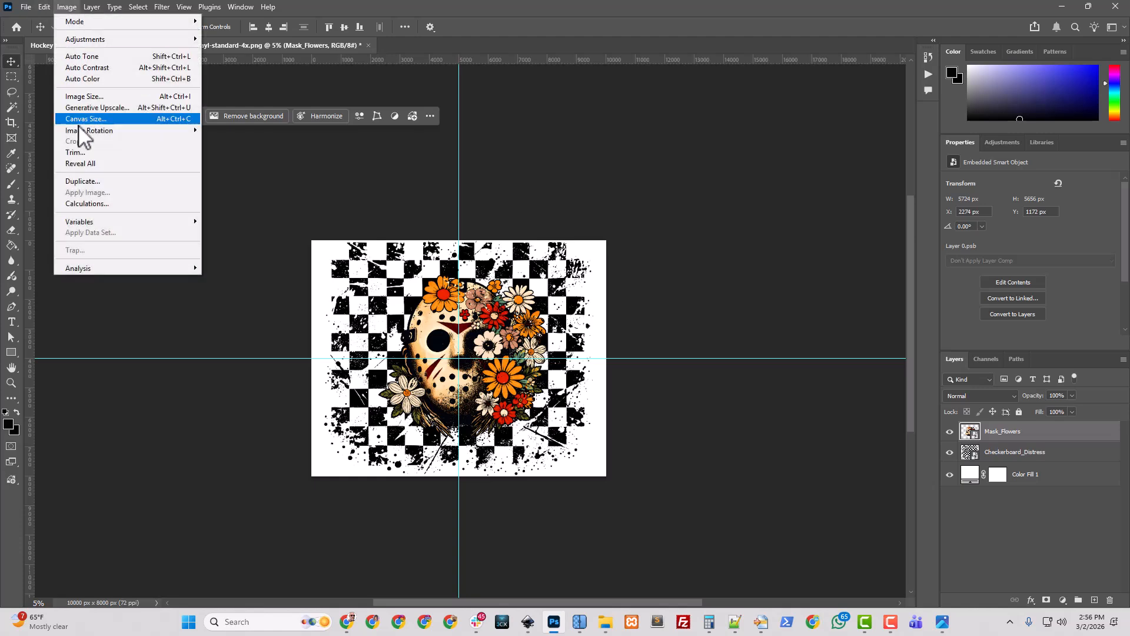
pyautogui.click(86, 96)
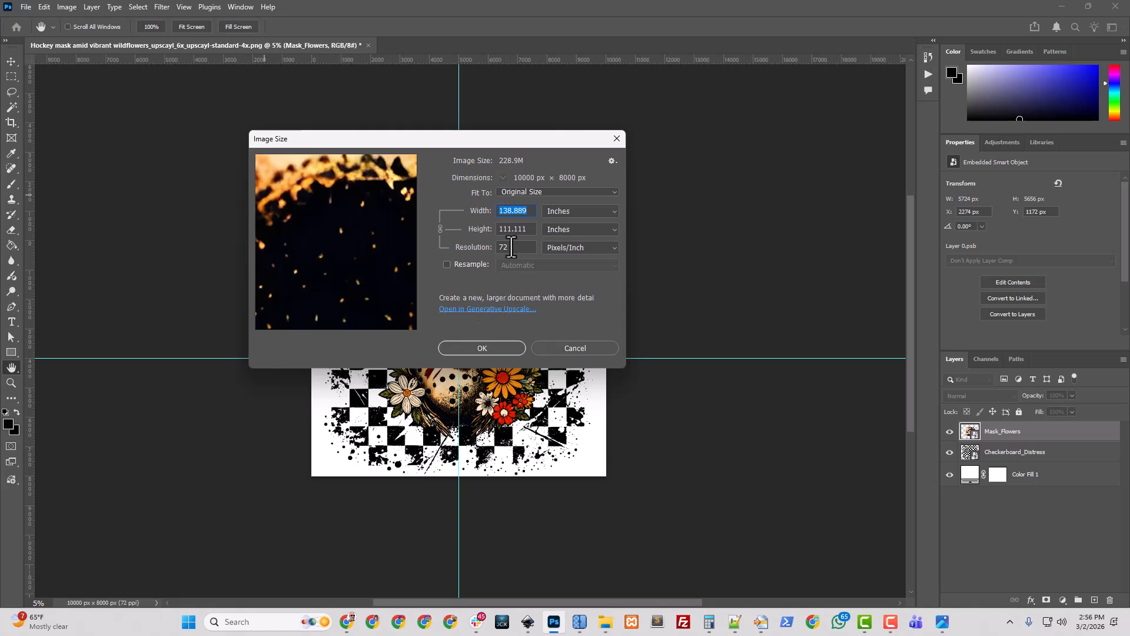
pyautogui.moveTo(521, 249); pyautogui.dragTo(475, 250)
pyautogui.write('300')
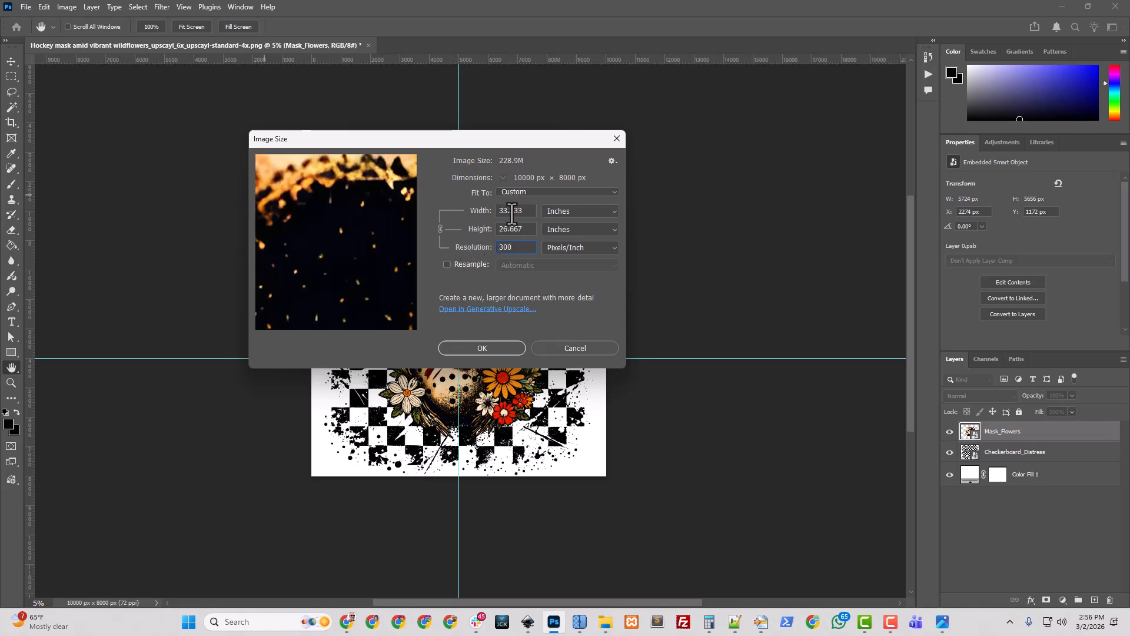
pyautogui.click(527, 215)
pyautogui.moveTo(527, 216); pyautogui.dragTo(460, 214)
pyautogui.moveTo(523, 145); pyautogui.dragTo(515, 222)
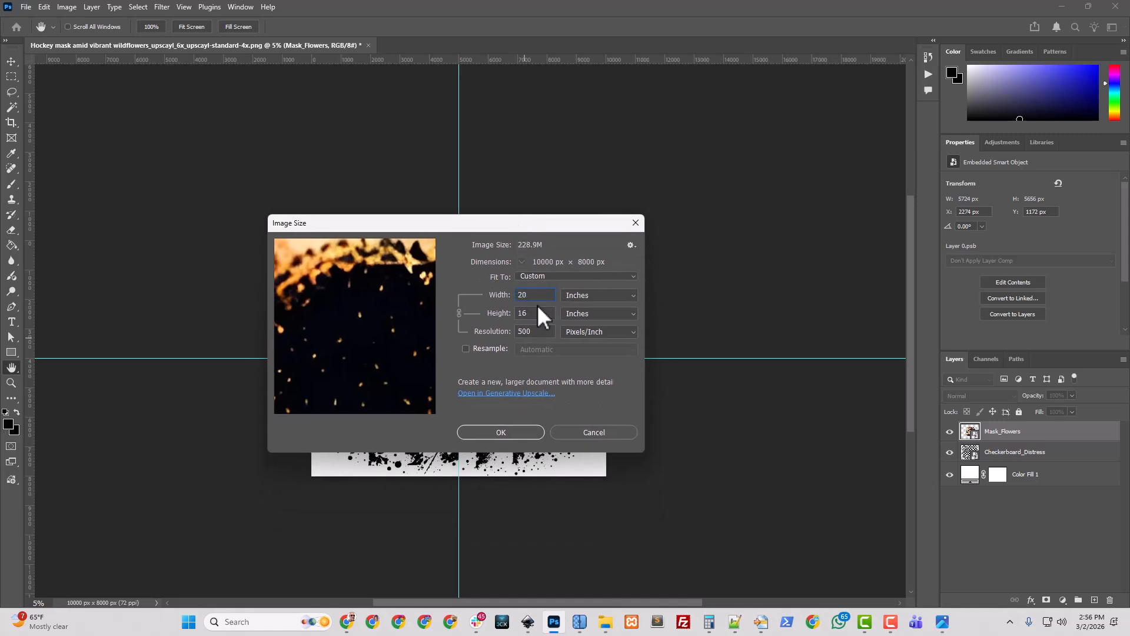
pyautogui.click(537, 313)
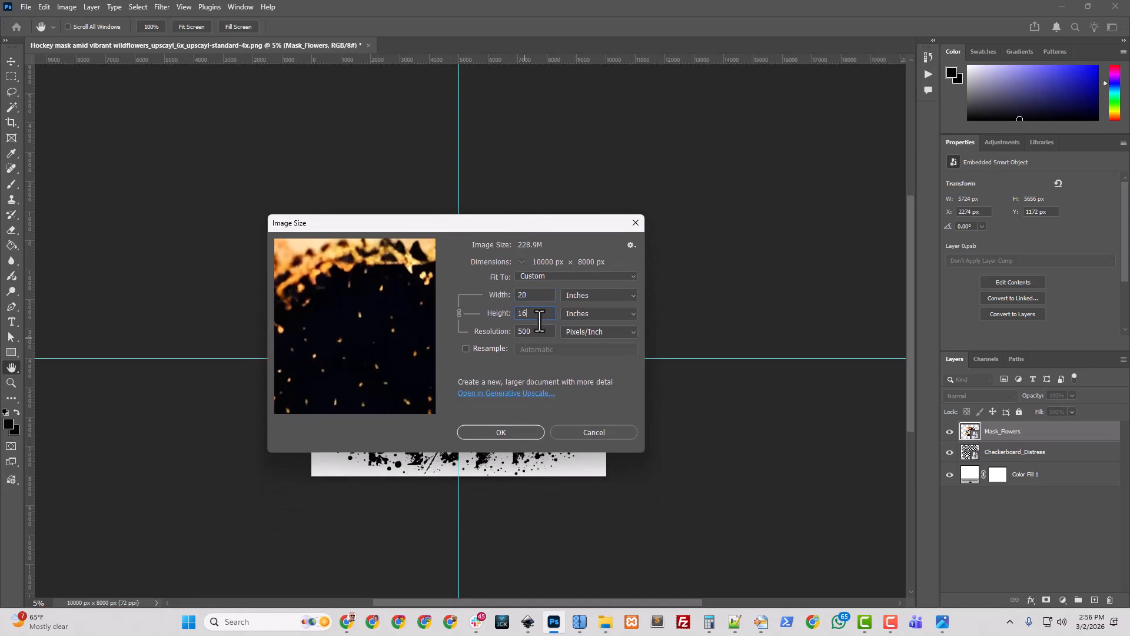
# - Enable automatic resampling, set the resolution to 300 pixels/inch, and apply the new image size
pyautogui.click(466, 348)
pyautogui.click(506, 332)
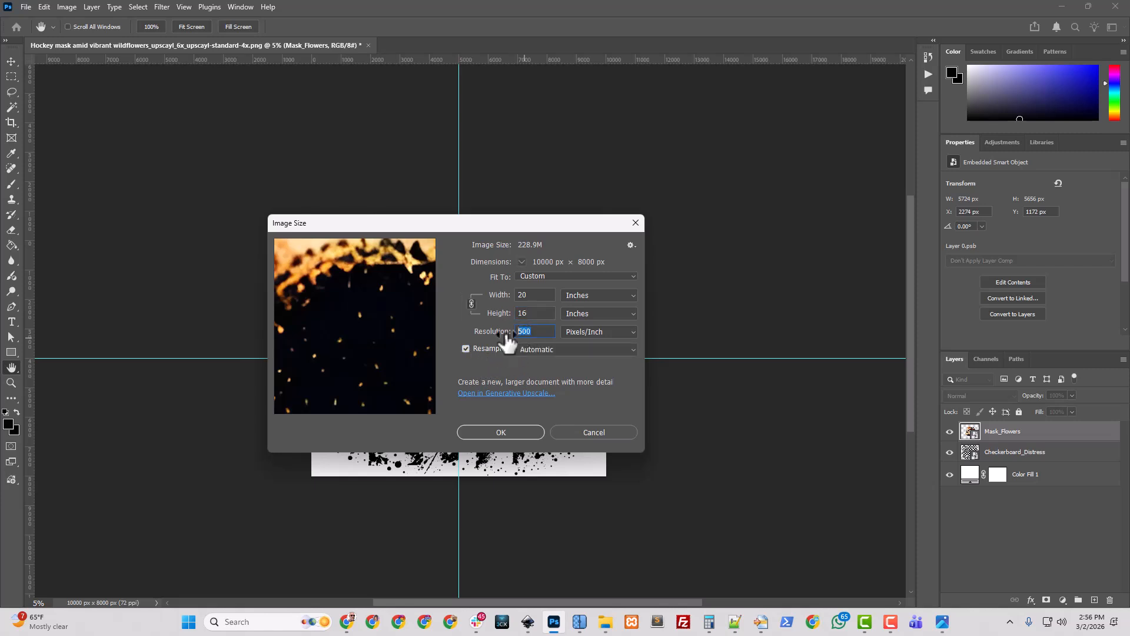
pyautogui.write('300')
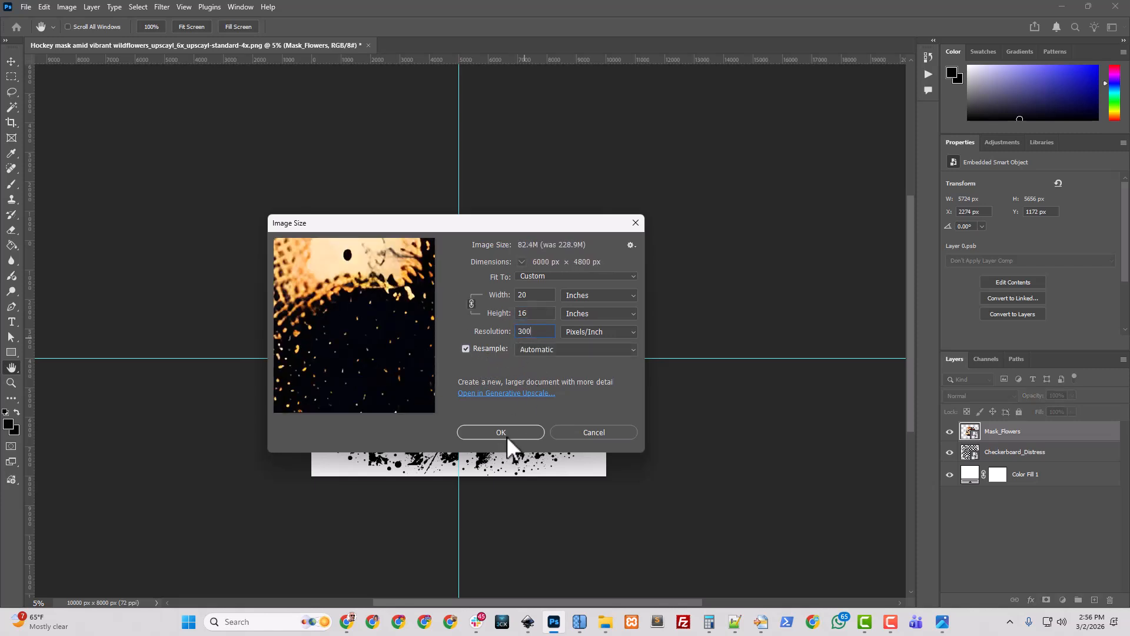
pyautogui.click(501, 433)
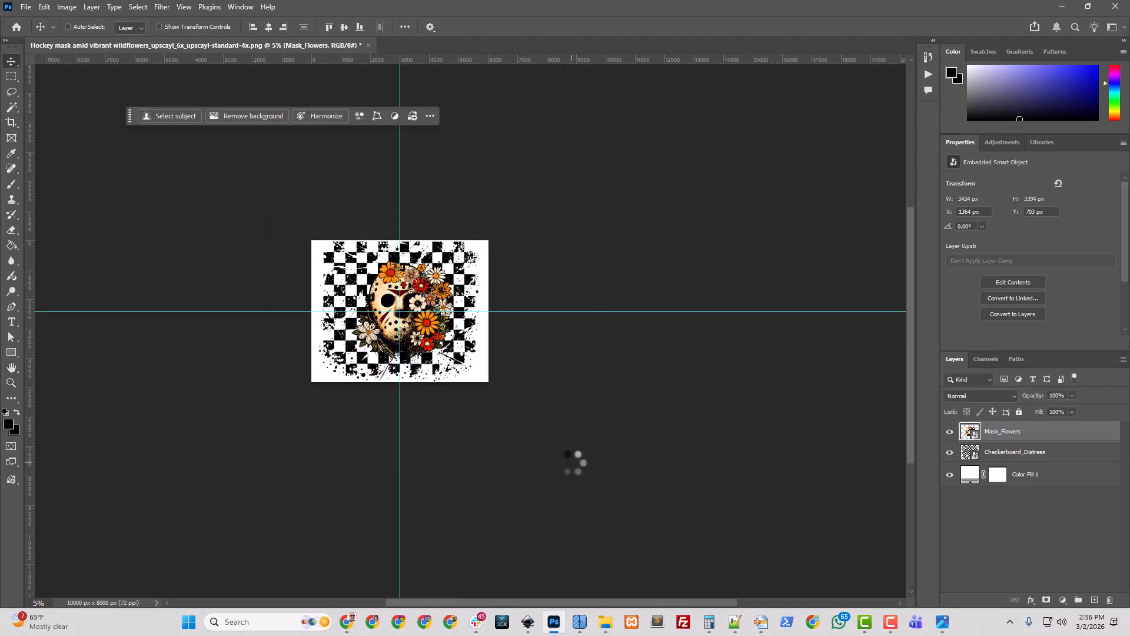
# - Begin saving the document as a Photoshop file in Downloads, named "Hockey mask amid vibrant wildflowers on checkerboard_Friday_13.psd"
pyautogui.click(25, 6)
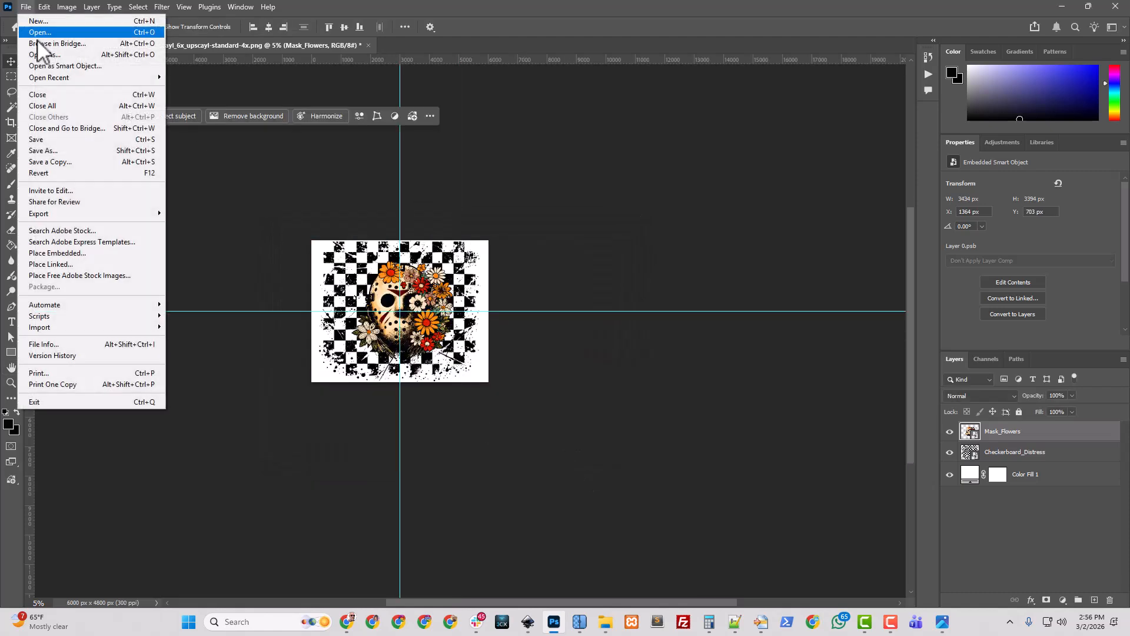
pyautogui.click(60, 139)
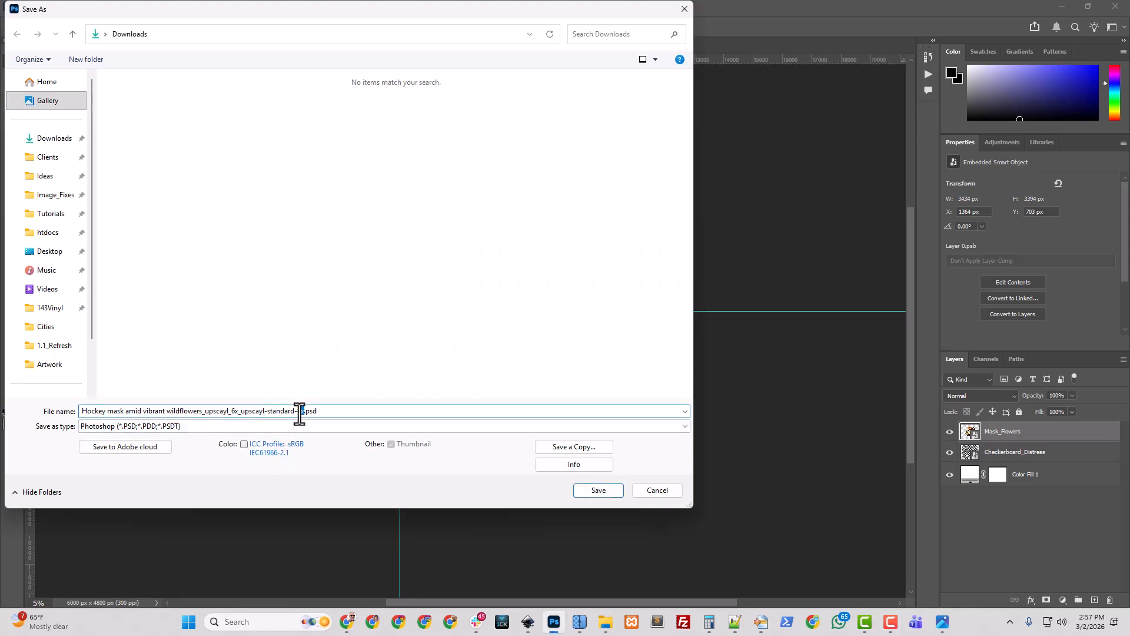
pyautogui.moveTo(304, 411); pyautogui.dragTo(206, 433)
pyautogui.press('BackSpace')
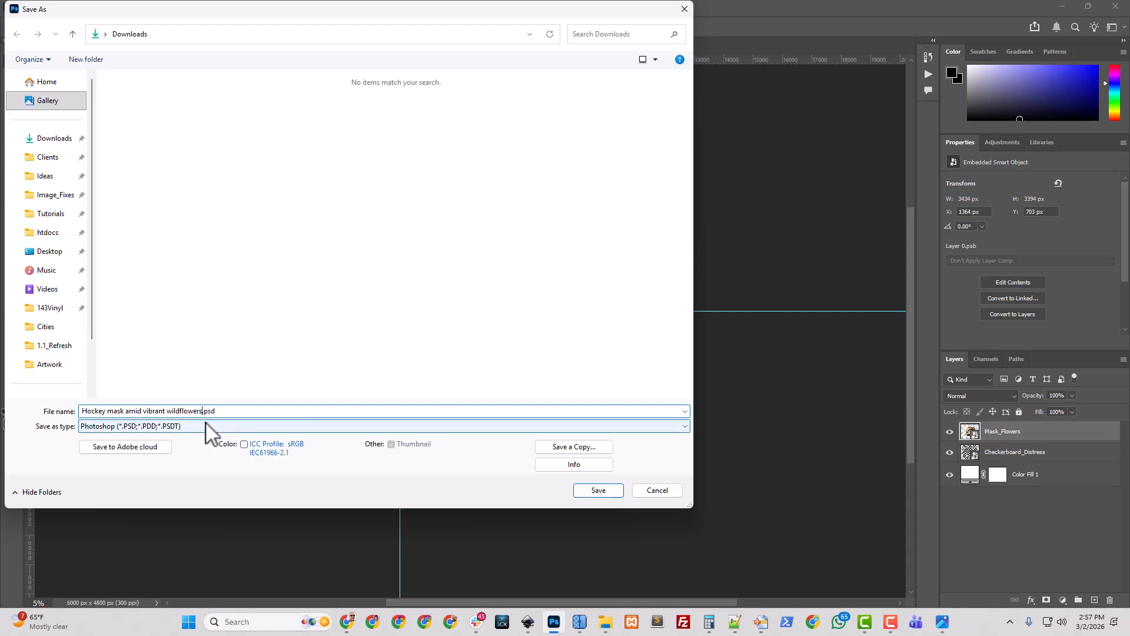
pyautogui.write('on checkerboard')
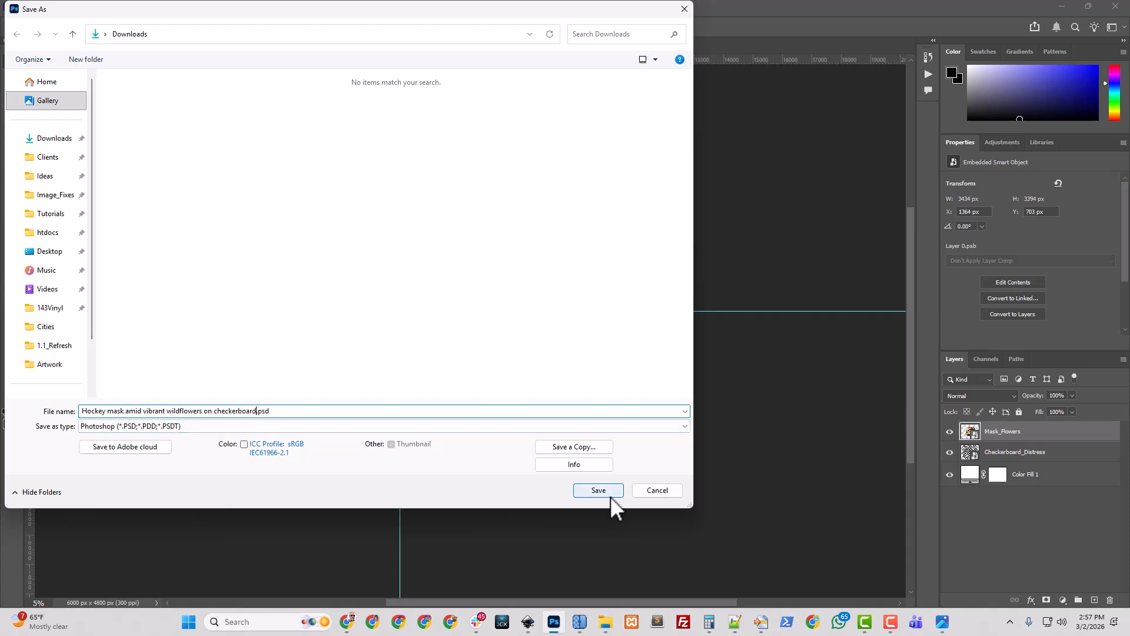
pyautogui.write('_Friday_13')
# - Reformat the file name with underscores and capitals as Hockey_Mask_amid_Vibrant_Wildflowers_on_checkerboard_Friday_13.psd and save it
pyautogui.click(215, 412)
pyautogui.press('BackSpace')
pyautogui.write('_')
pyautogui.press('BackSpace')
pyautogui.write('_')
pyautogui.press('BackSpace')
pyautogui.write('W')
pyautogui.press('Left')
pyautogui.press('BackSpace')
pyautogui.write('_')
pyautogui.press('BackSpace')
pyautogui.write('V')
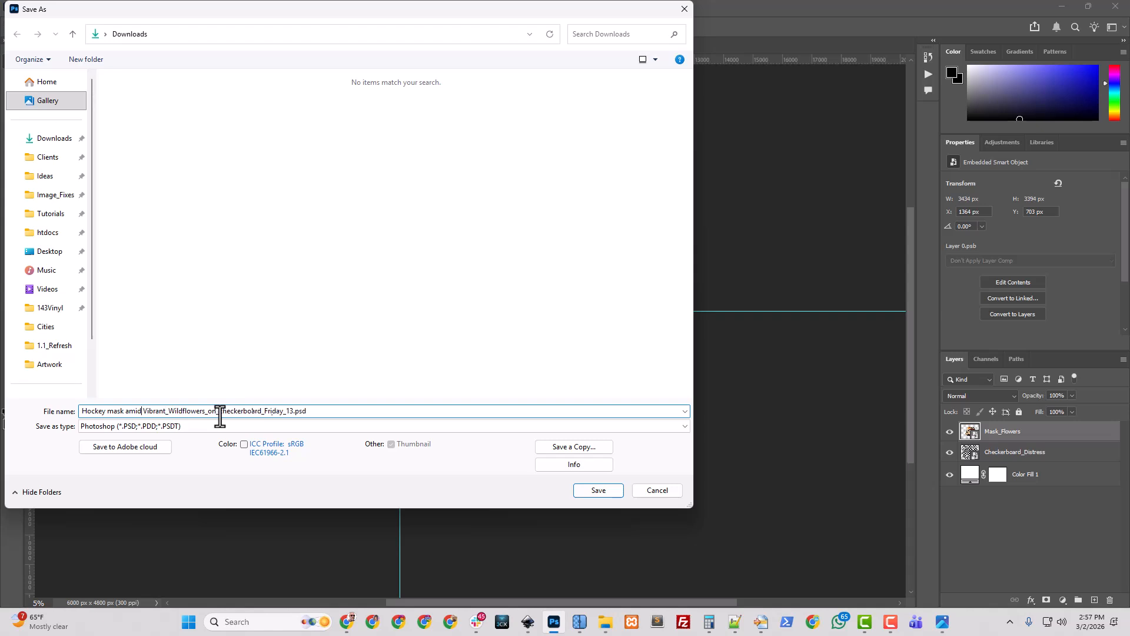
pyautogui.press('BackSpace')
pyautogui.write('_')
pyautogui.press('Left')
pyautogui.press('Left')
pyautogui.press('Left')
pyautogui.press('Left')
pyautogui.press('Left')
pyautogui.press('BackSpace')
pyautogui.write('_')
pyautogui.press('Delete')
pyautogui.write('M')
pyautogui.press('BackSpace')
pyautogui.write('_')
pyautogui.press('Return')
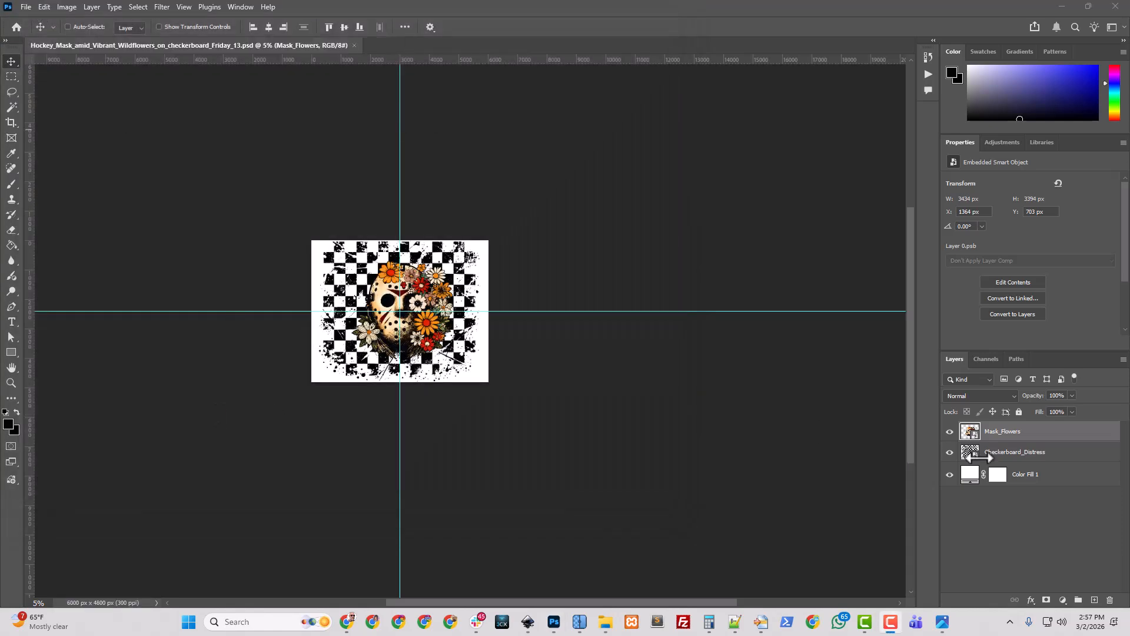
# - Hide the Color Fill 1 layer and trim the canvas on all four sides based on transparent pixels
pyautogui.click(955, 472)
pyautogui.click(949, 475)
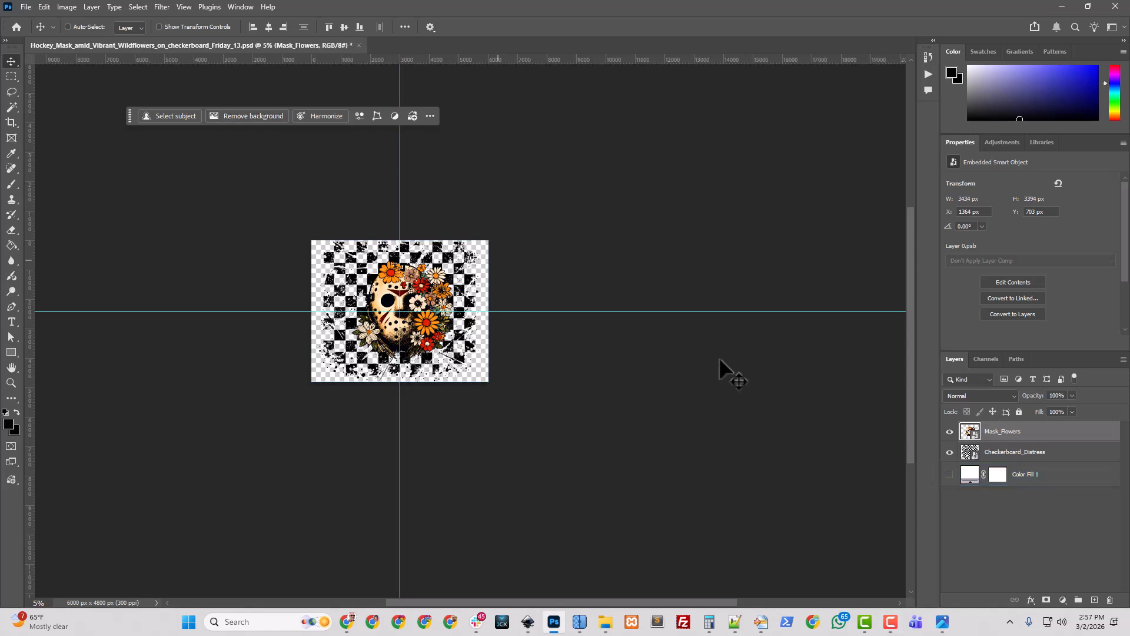
pyautogui.click(58, 6)
pyautogui.click(104, 147)
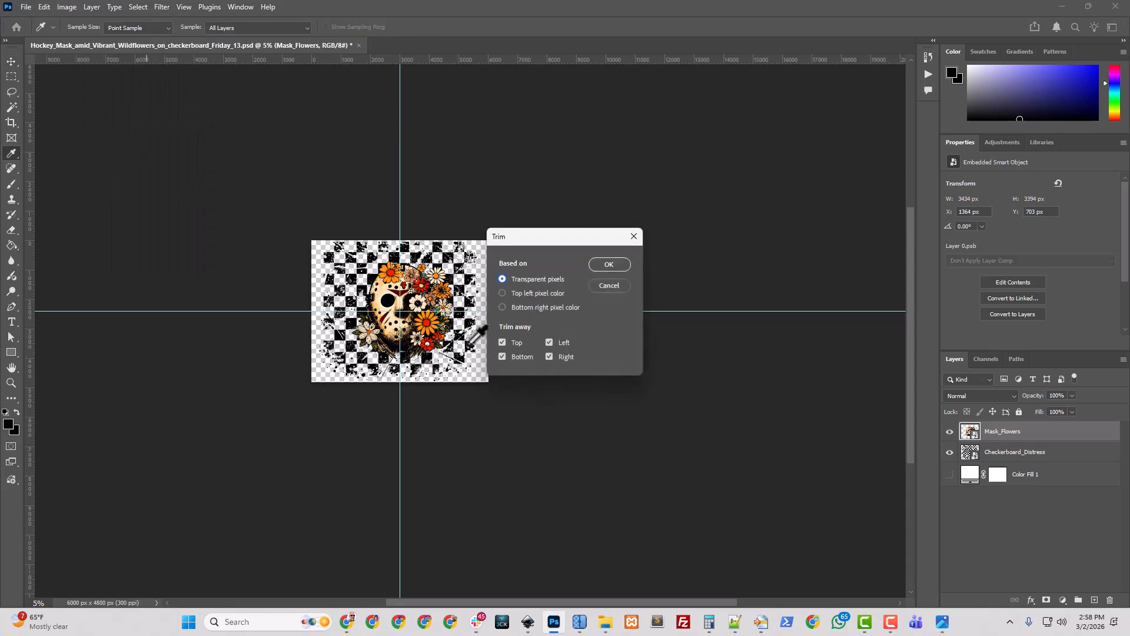
pyautogui.click(608, 265)
pyautogui.press('v')
# - Resize the trimmed image to 15 inches wide at 300 pixels/inch with automatic resampling
pyautogui.hotkey('ctrl', '+')
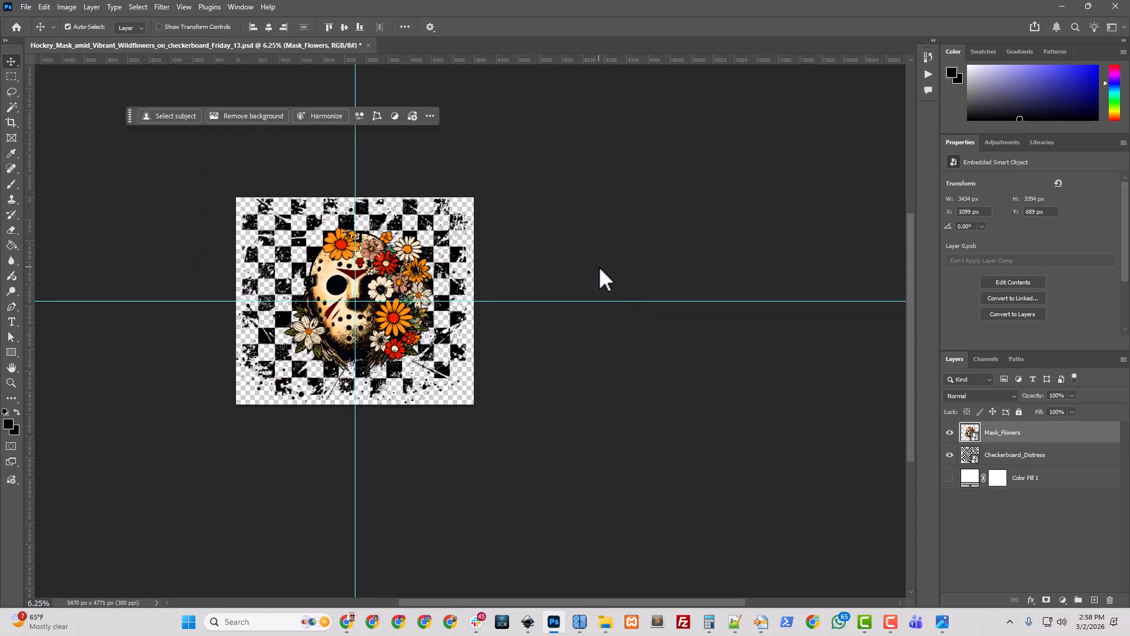
pyautogui.hotkey('ctrl', '+')
pyautogui.hotkey('ctrl', '+')
pyautogui.hscroll(-2, 510, 604)
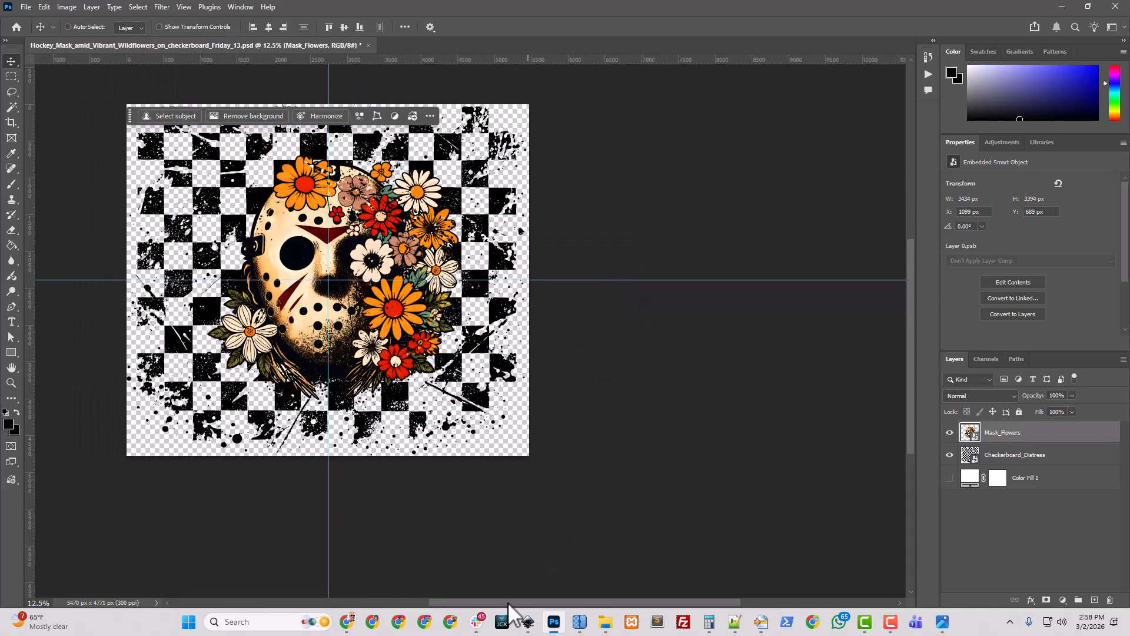
pyautogui.hscroll(-2, 471, 560)
pyautogui.scroll(2, 436, 513)
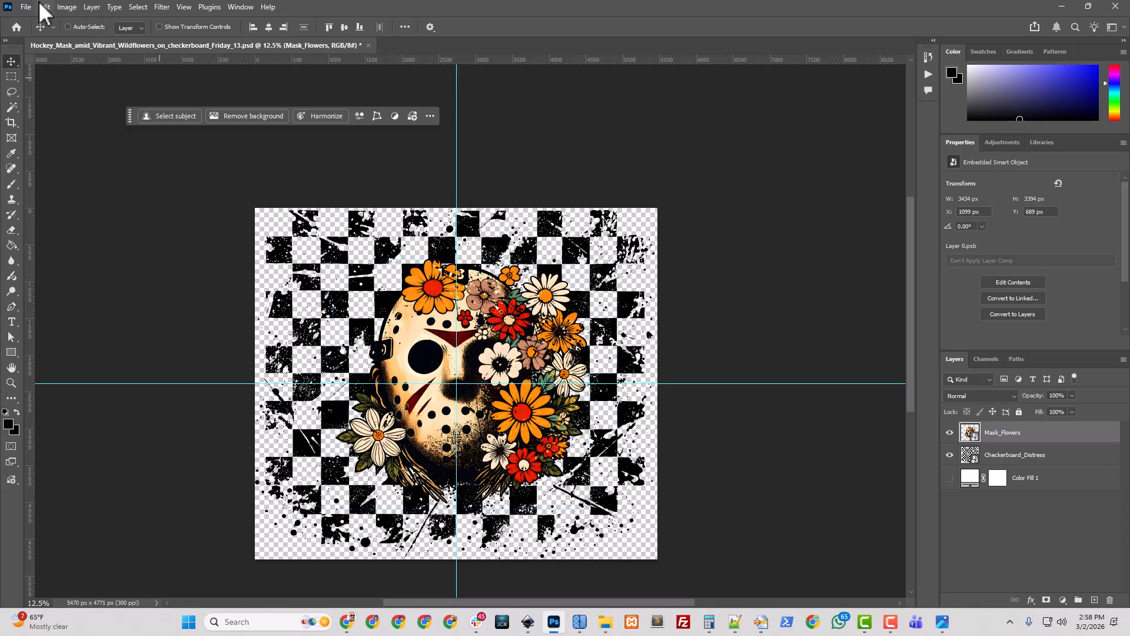
pyautogui.click(65, 7)
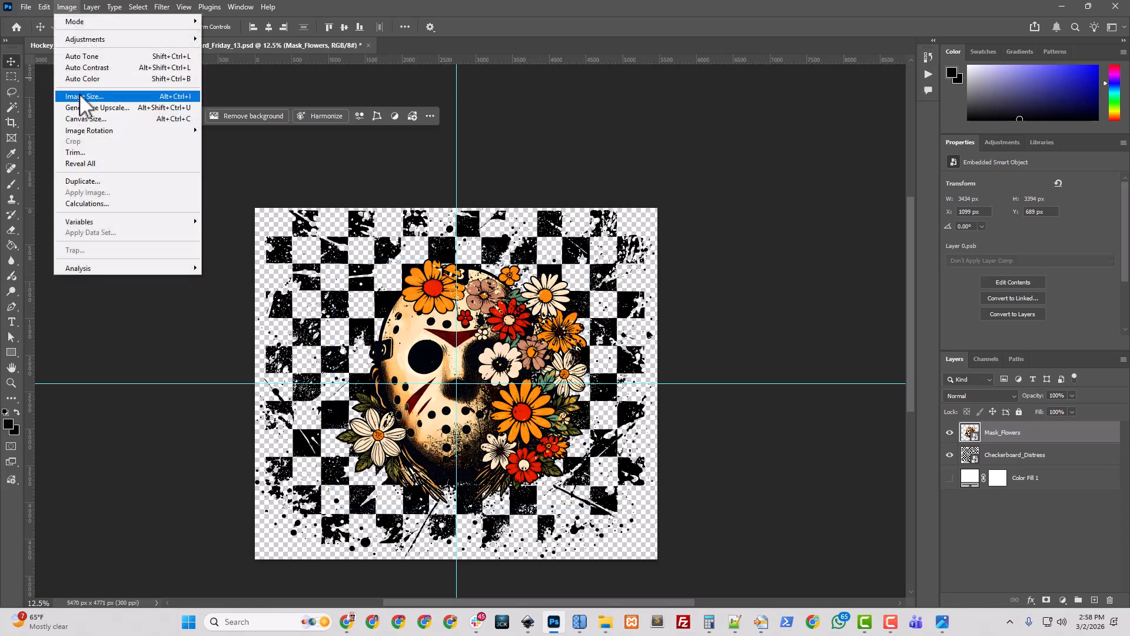
pyautogui.click(80, 98)
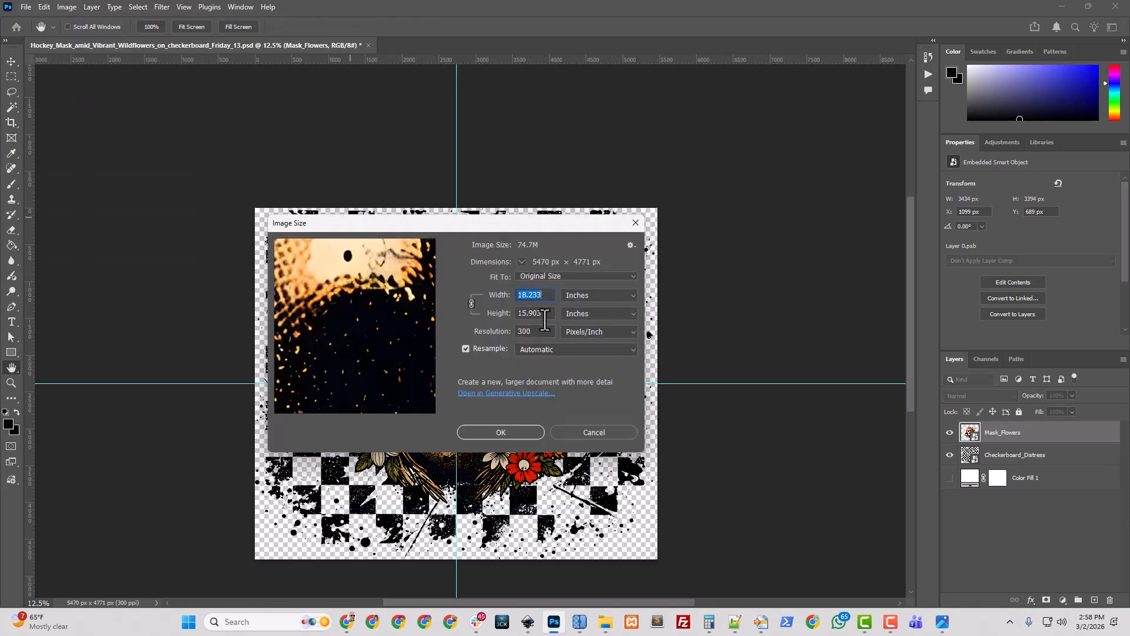
pyautogui.write('15')
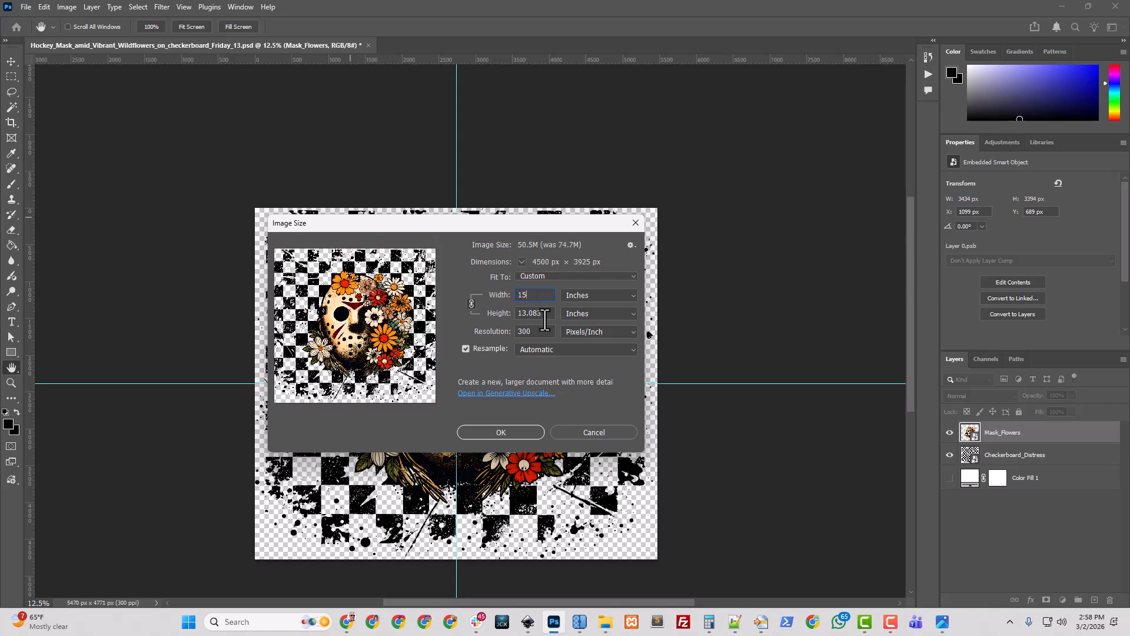
pyautogui.click(511, 431)
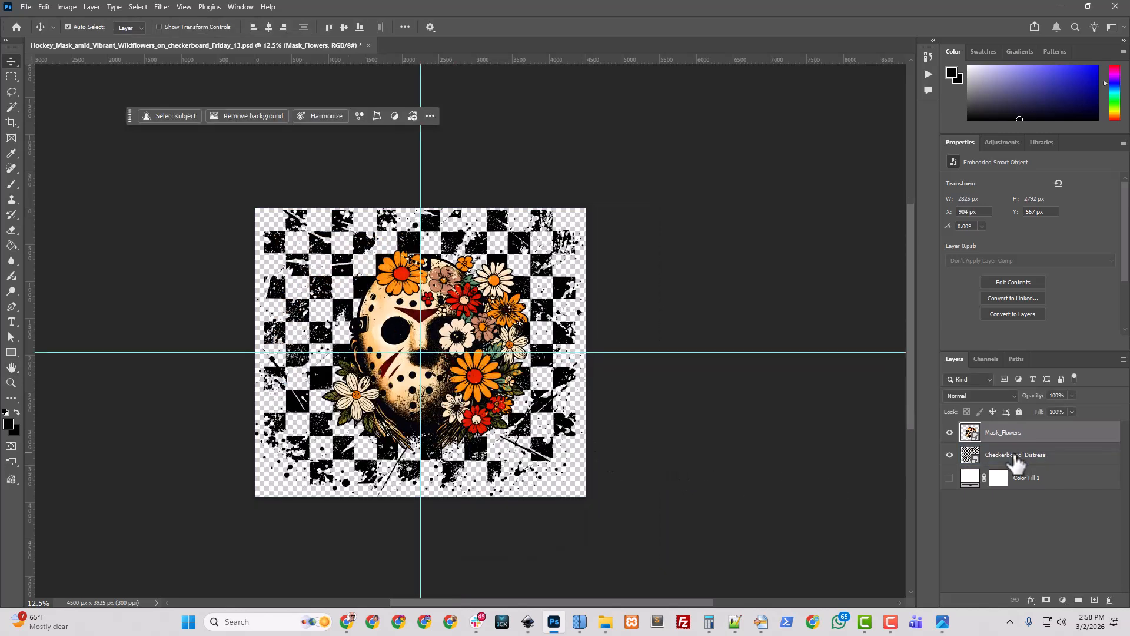
# - Merge the Mask_Flowers and Checkerboard_Distress layers, and add a layer mask from transparency to the merged layer
pyautogui.keyDown('shift'); pyautogui.click(1019, 462); pyautogui.keyUp('shift')
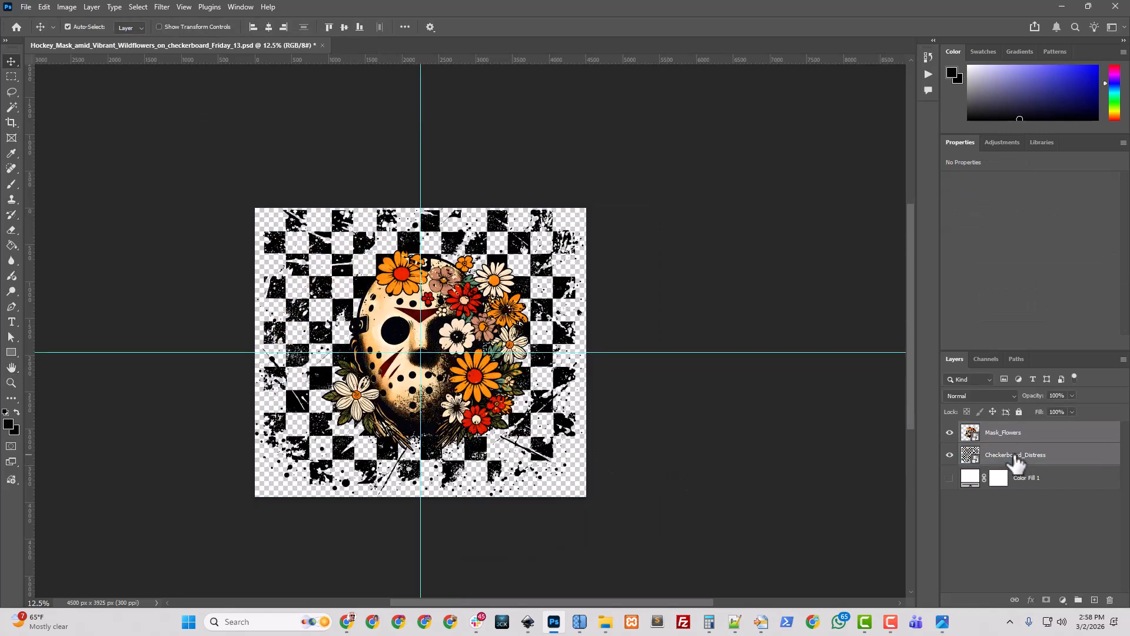
pyautogui.hotkey('ctrl', 'e')
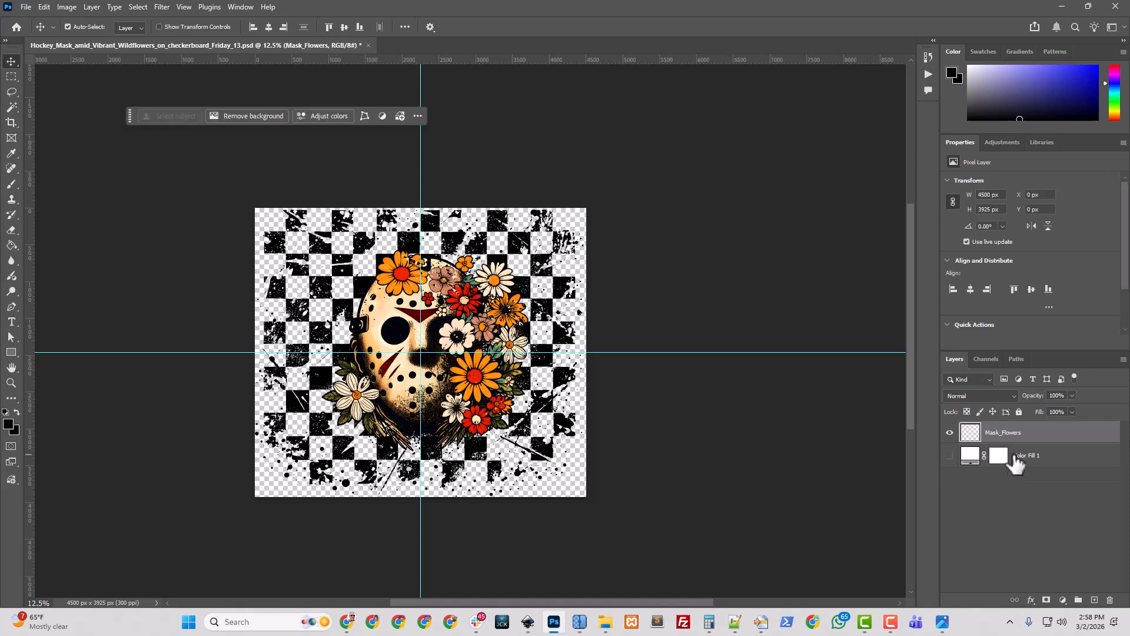
pyautogui.click(92, 6)
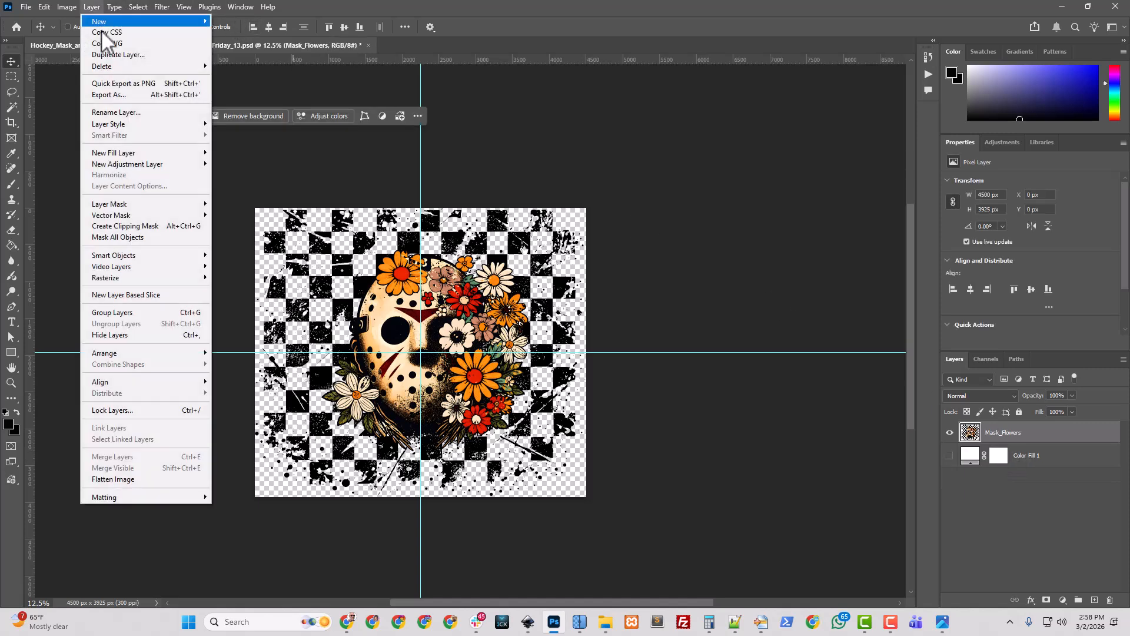
pyautogui.moveTo(151, 200)
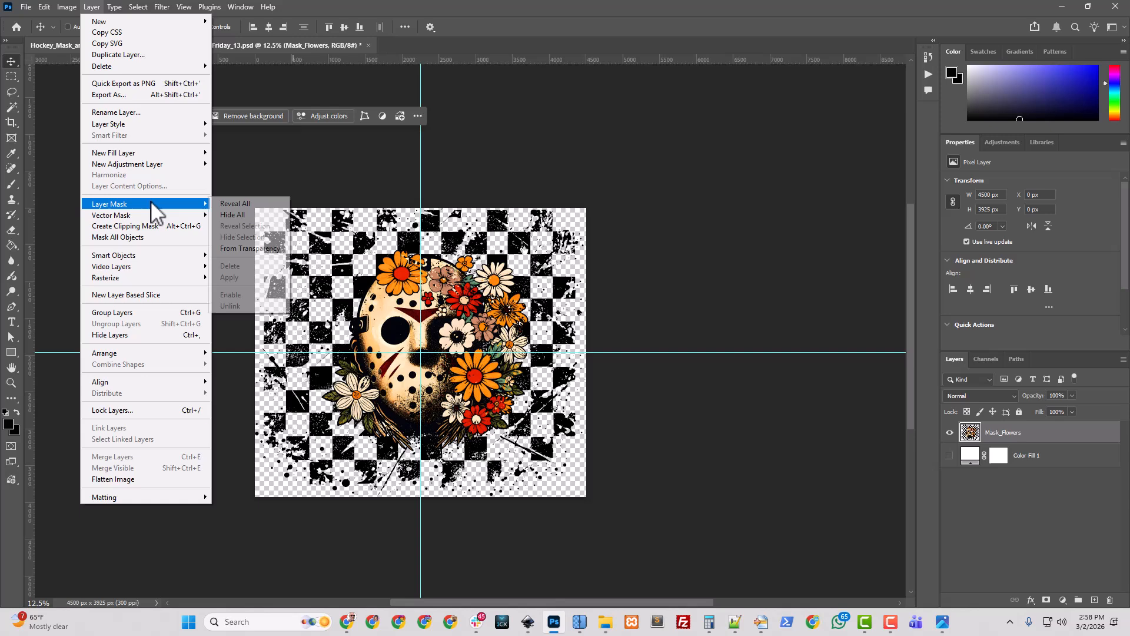
pyautogui.click(253, 248)
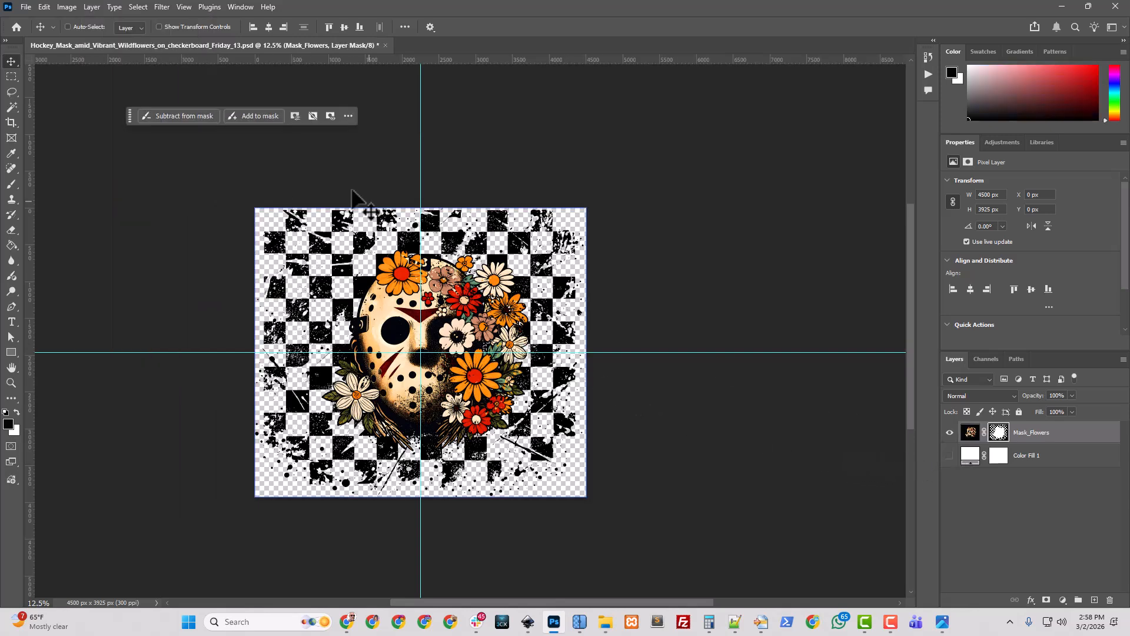
# - Apply a Threshold adjustment at level 128 to the Mask_Flowers layer mask to harden its semi-transparent edges
pyautogui.click(67, 7)
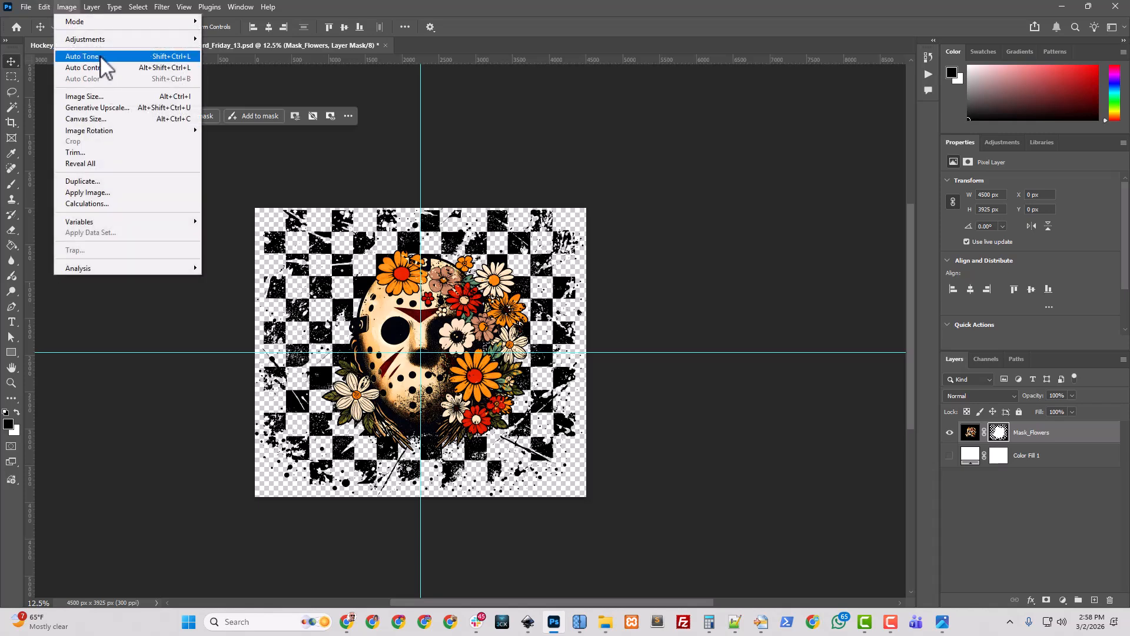
pyautogui.moveTo(106, 39)
pyautogui.click(246, 197)
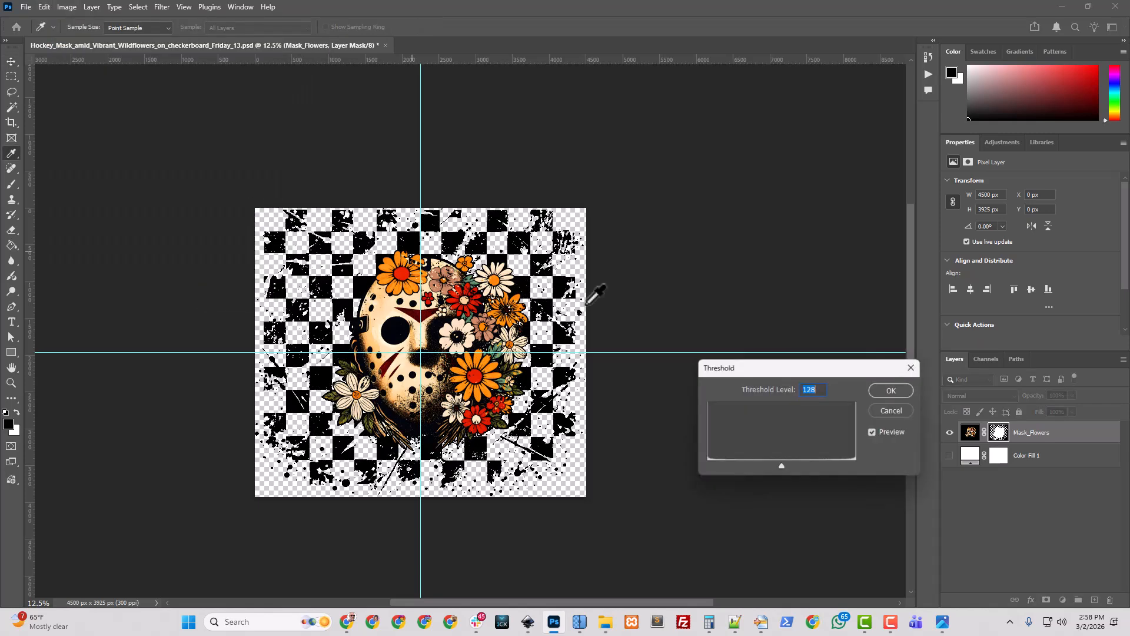
pyautogui.click(892, 390)
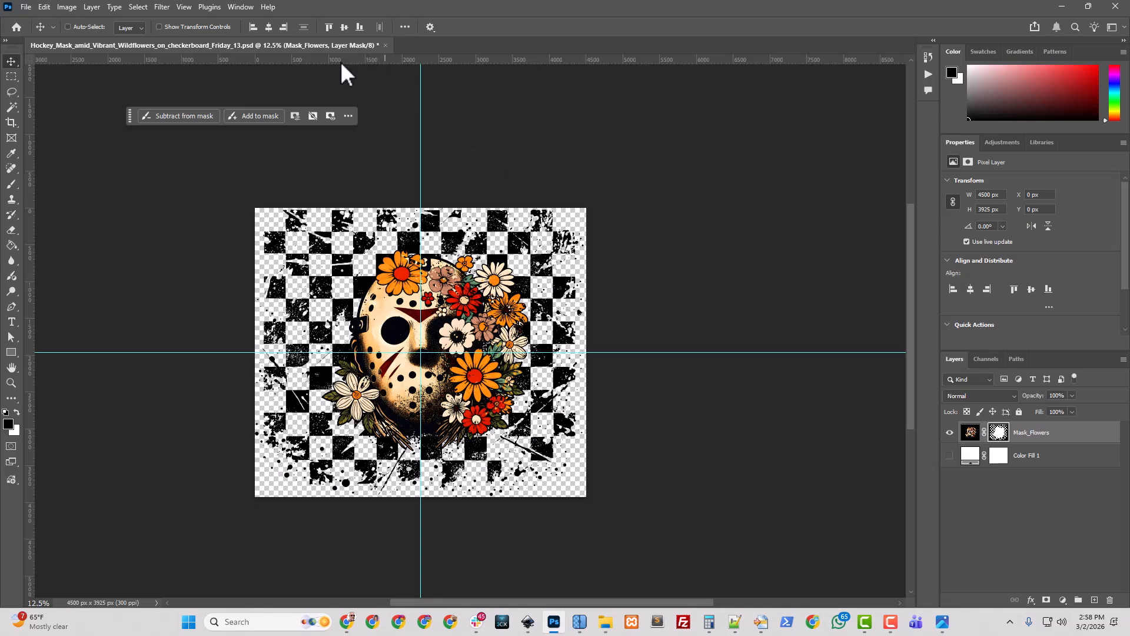
# - Quick-export the artwork to Downloads as Hockey_Mask_amid_Vibrant_Wildflowers_on_checkerboard_Friday_13_4500px_RTP.png
pyautogui.click(26, 6)
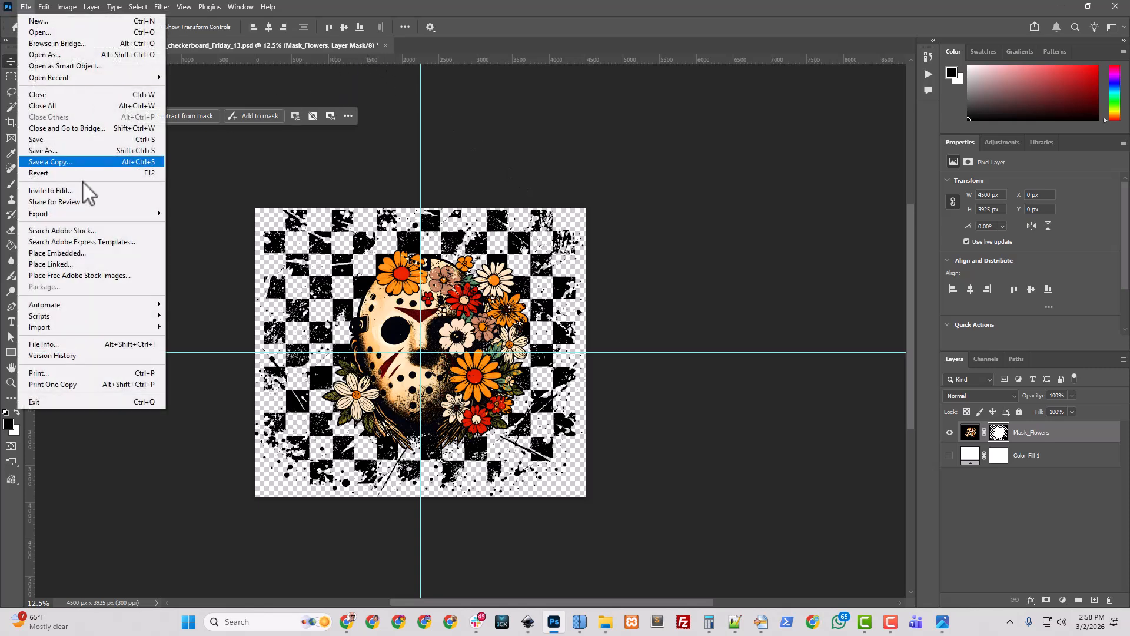
pyautogui.moveTo(96, 214)
pyautogui.click(286, 250)
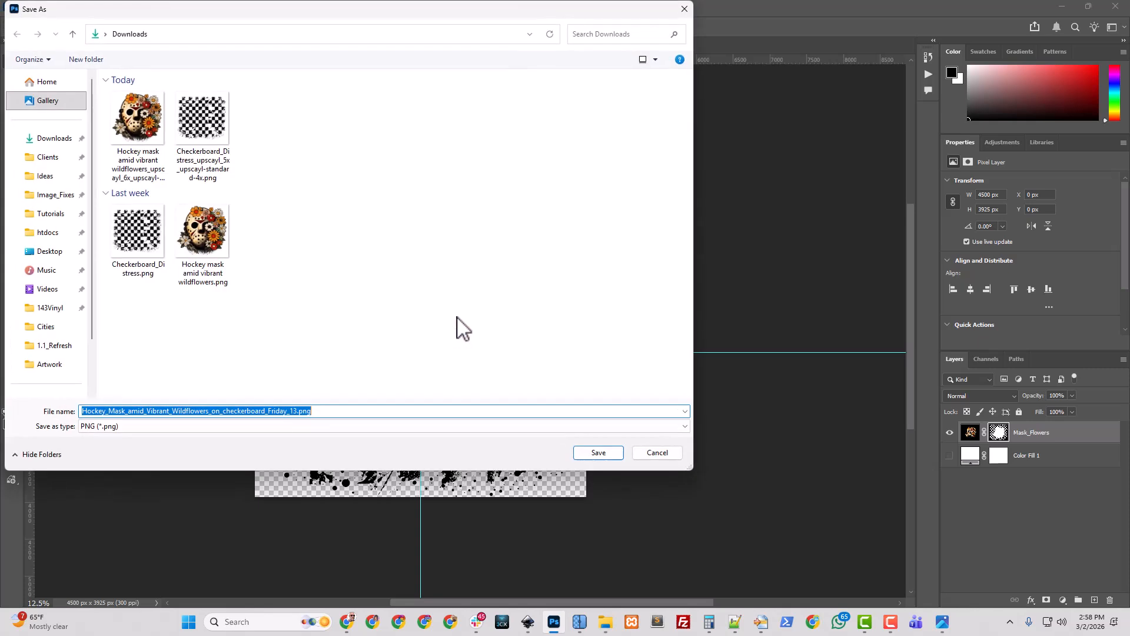
pyautogui.click(295, 411)
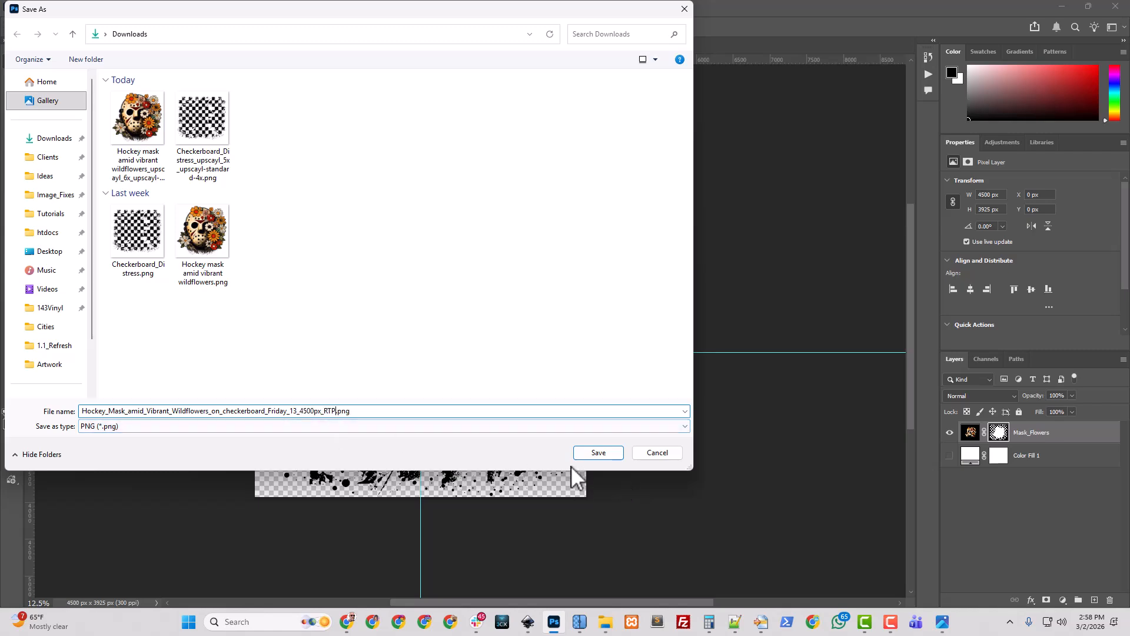
pyautogui.click(595, 453)
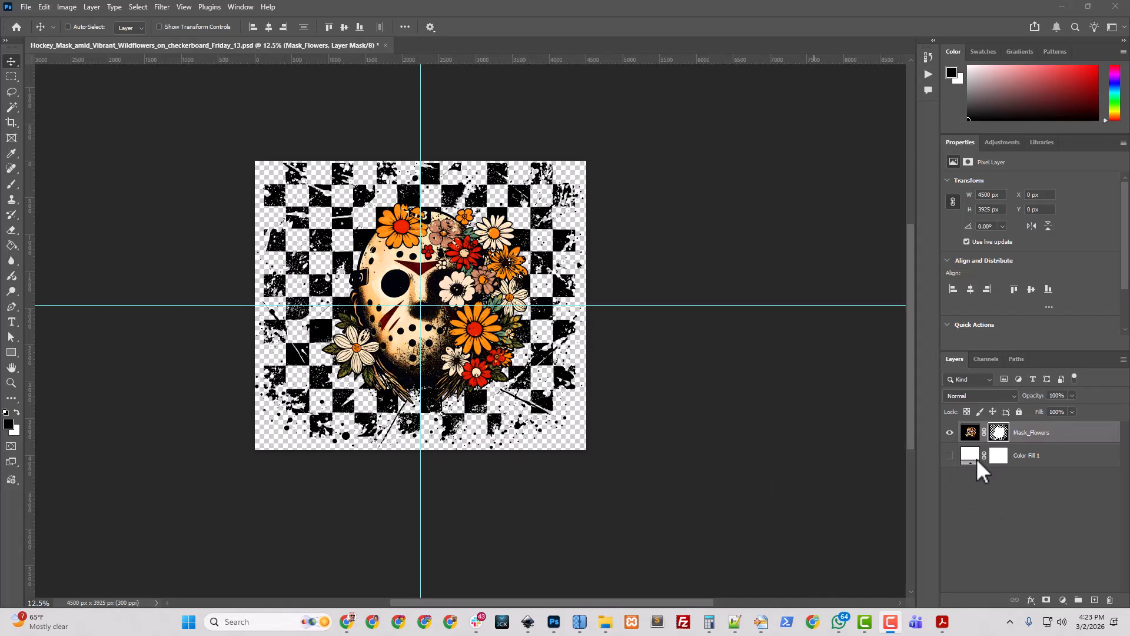
# - Show the white Color Fill 1 layer behind the artwork, and revert the document to its last saved version
pyautogui.click(951, 456)
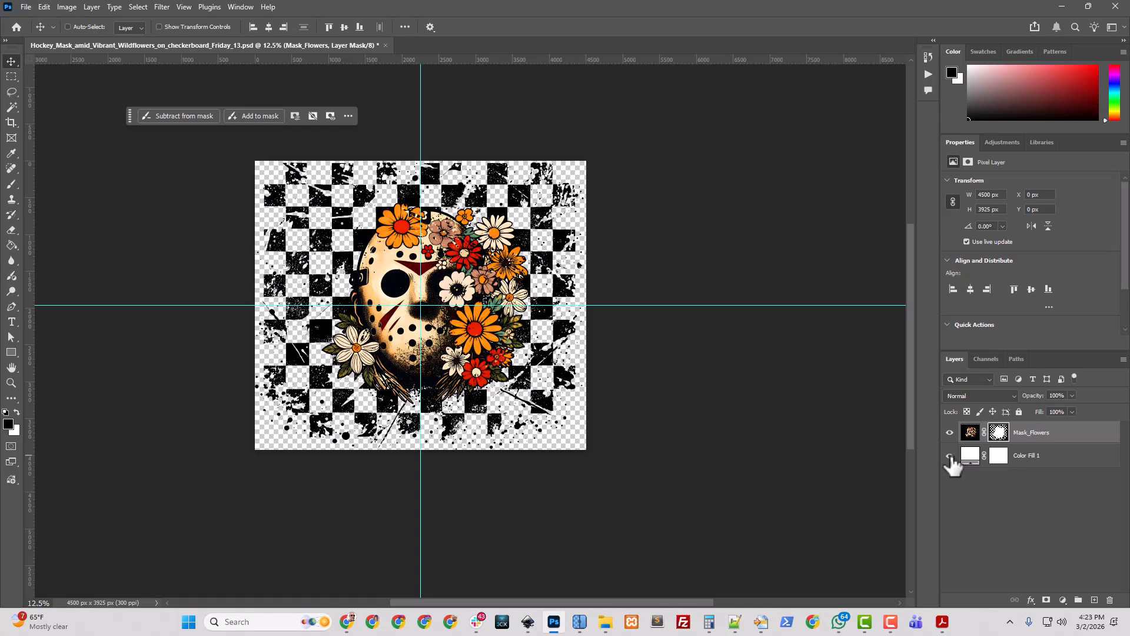
pyautogui.click(951, 455)
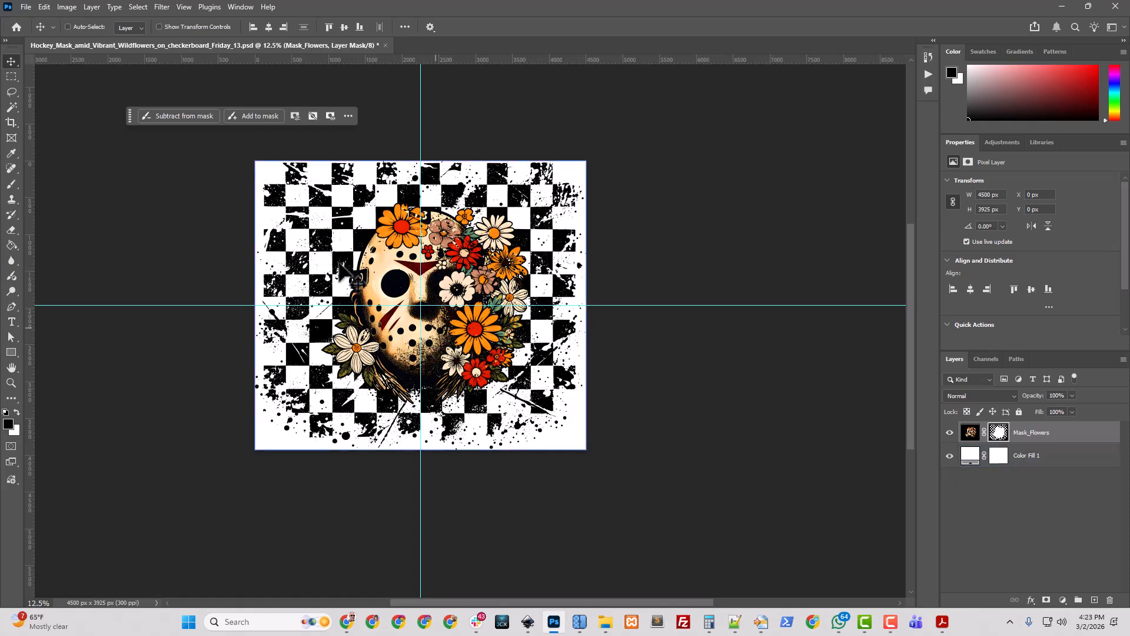
pyautogui.click(26, 7)
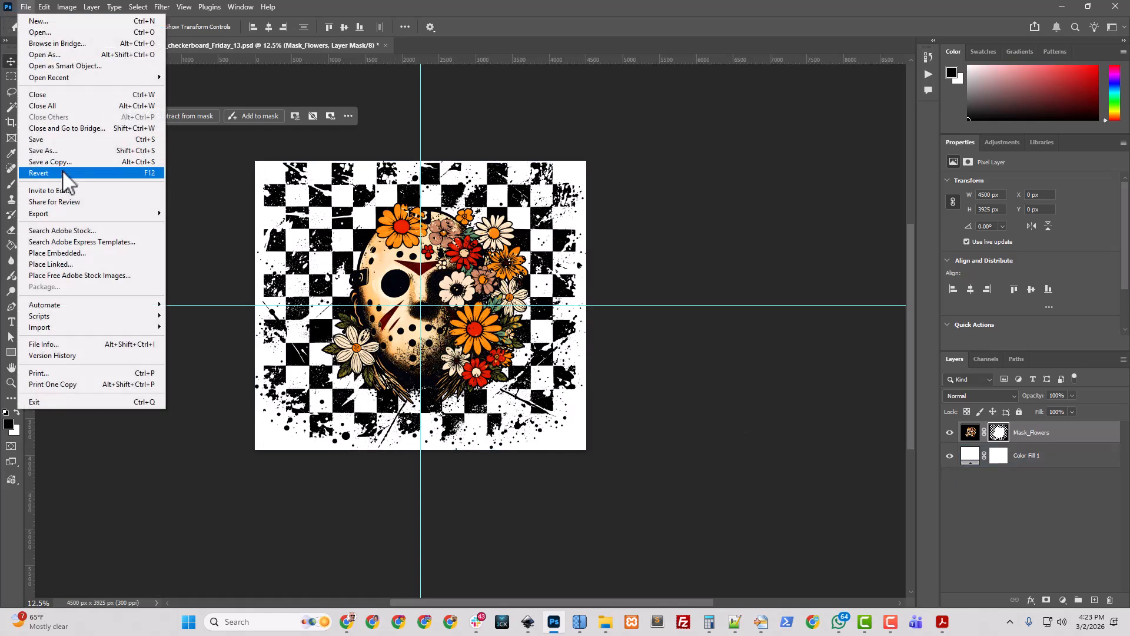
pyautogui.click(62, 171)
# - Change the Color Fill 1 background to black (#000000)
pyautogui.click(970, 459)
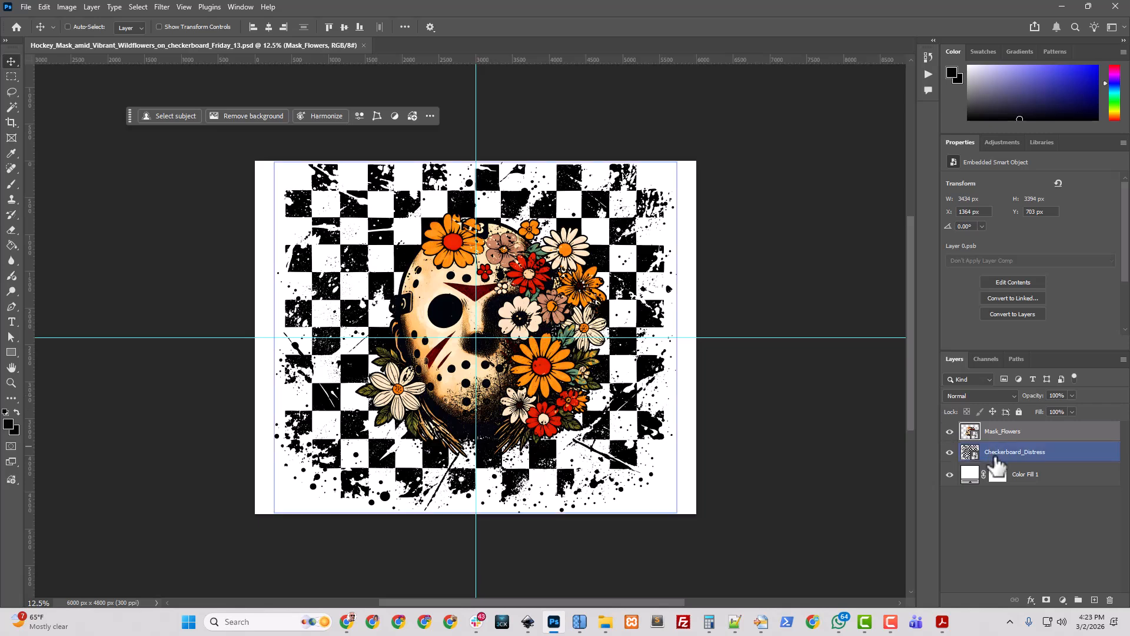
pyautogui.doubleClick(970, 474)
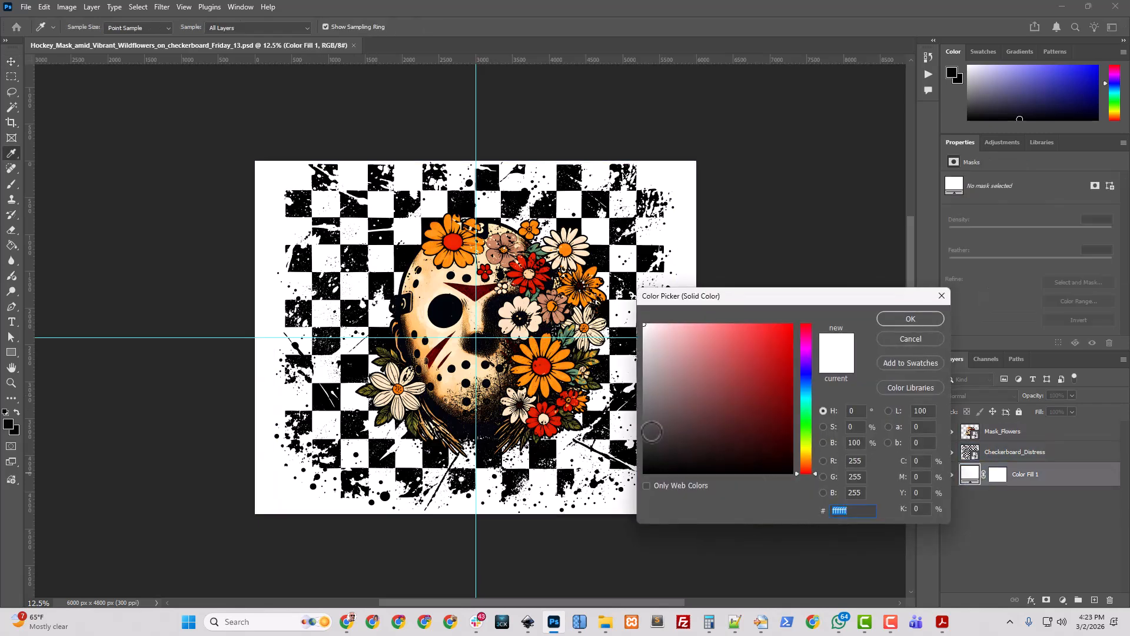
pyautogui.moveTo(652, 432); pyautogui.dragTo(576, 533)
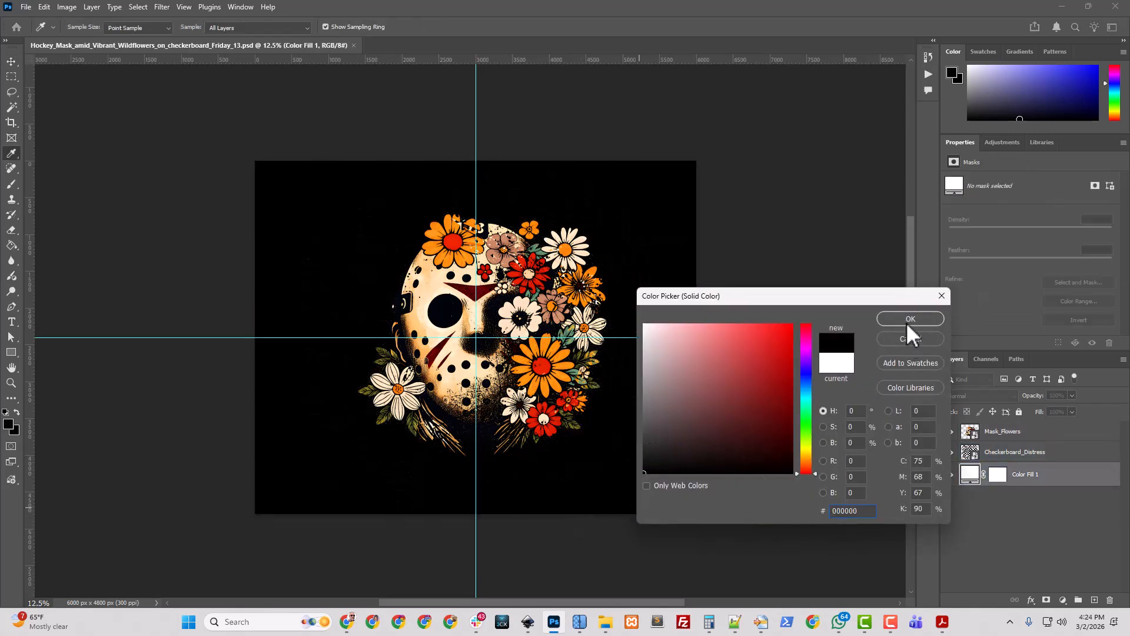
pyautogui.click(910, 319)
# - Add a white Color Overlay in Normal mode at 100% opacity to the Checkerboard_Distress layer
pyautogui.click(970, 457)
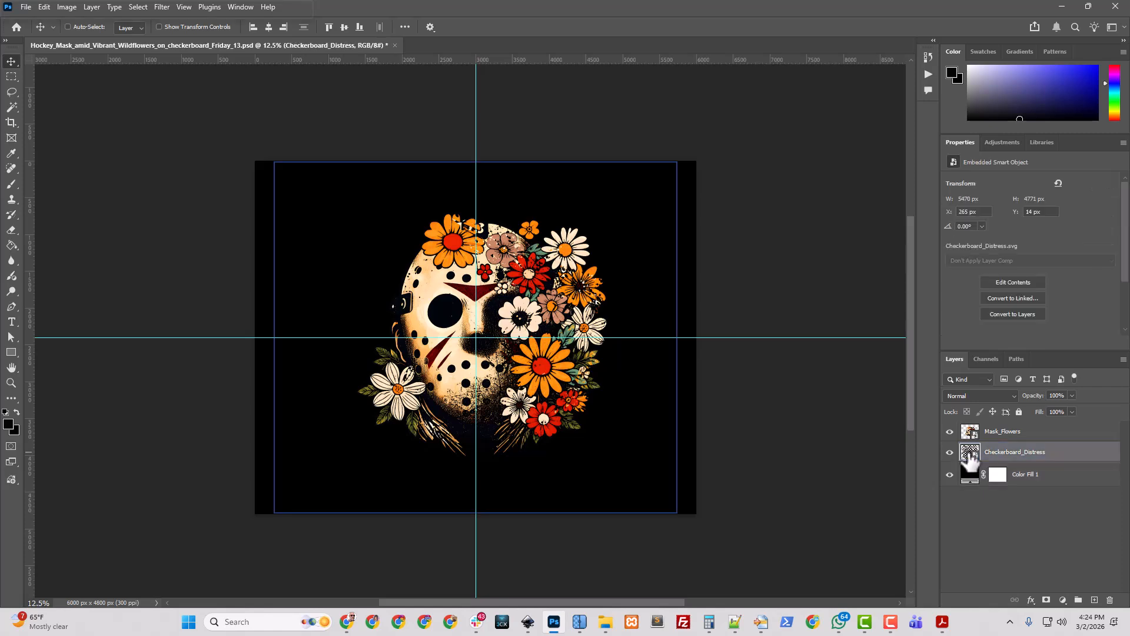
pyautogui.rightClick(998, 452)
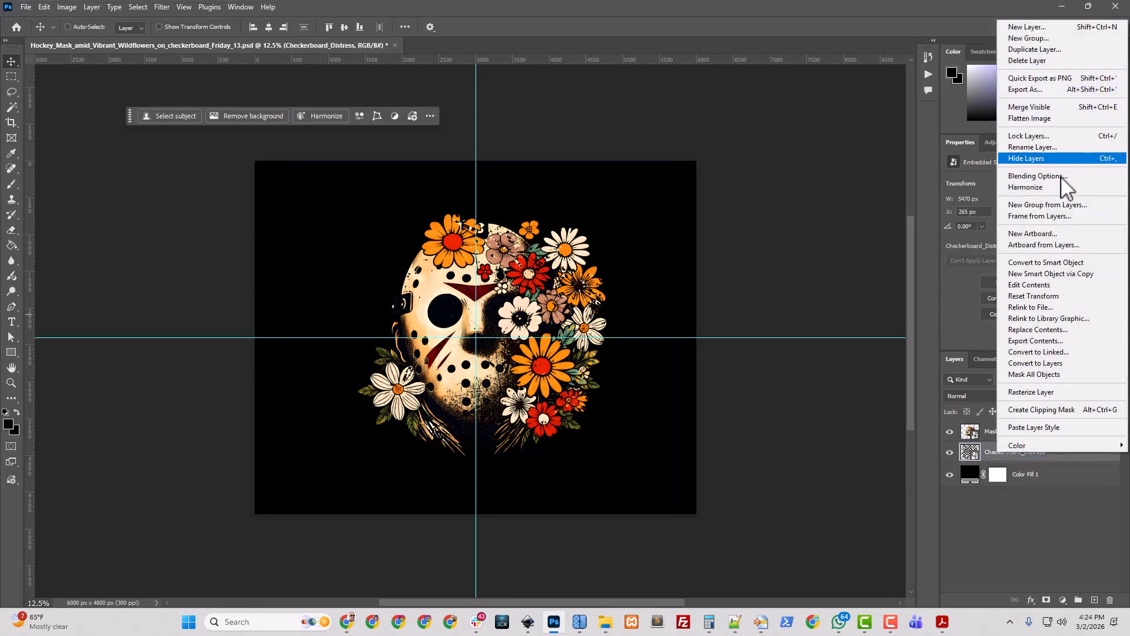
pyautogui.click(1036, 177)
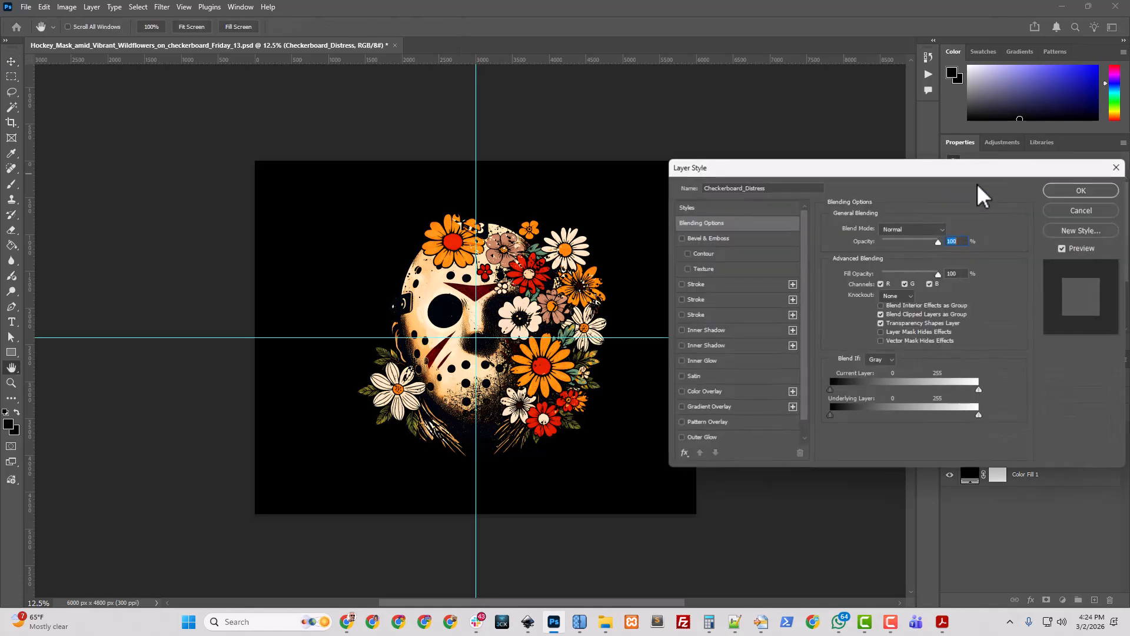
pyautogui.click(707, 391)
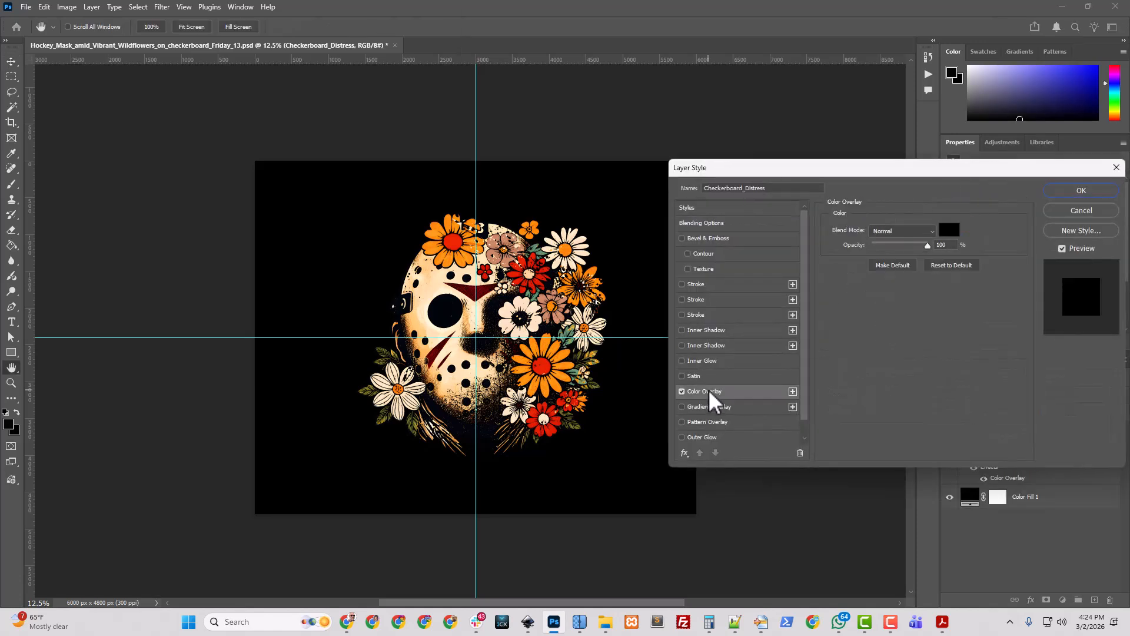
pyautogui.click(955, 231)
pyautogui.click(644, 325)
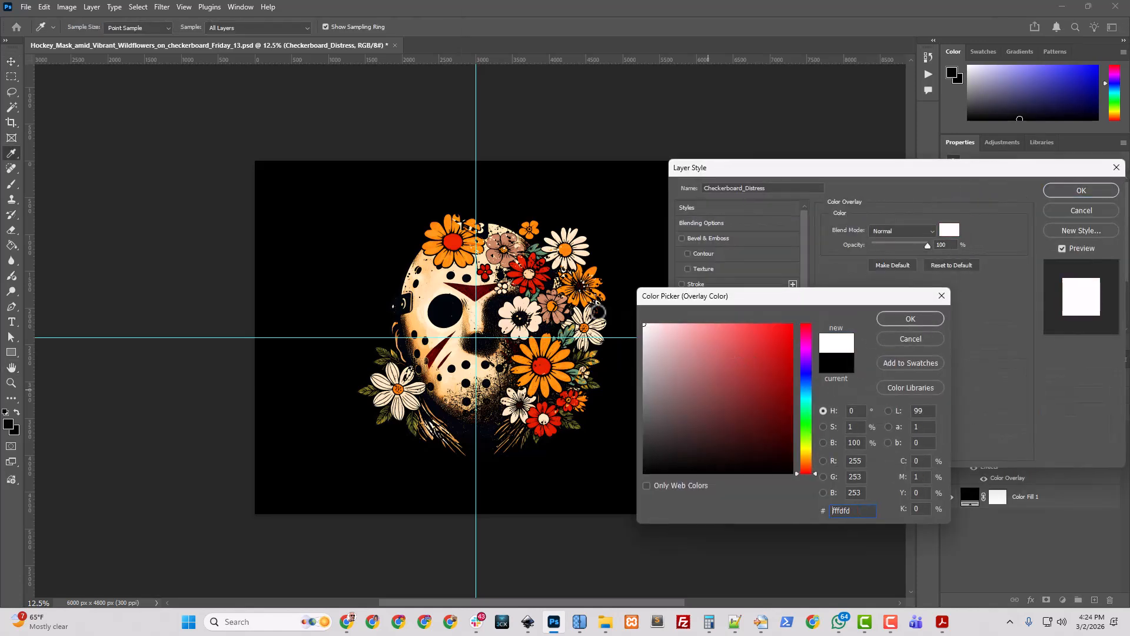
pyautogui.click(899, 317)
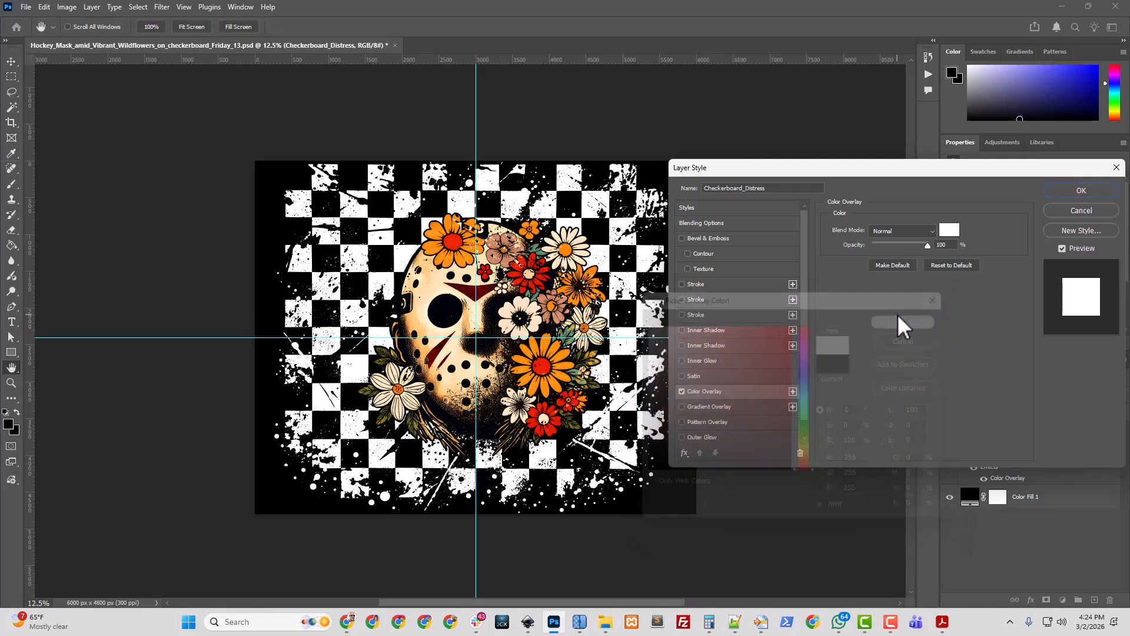
pyautogui.click(1081, 190)
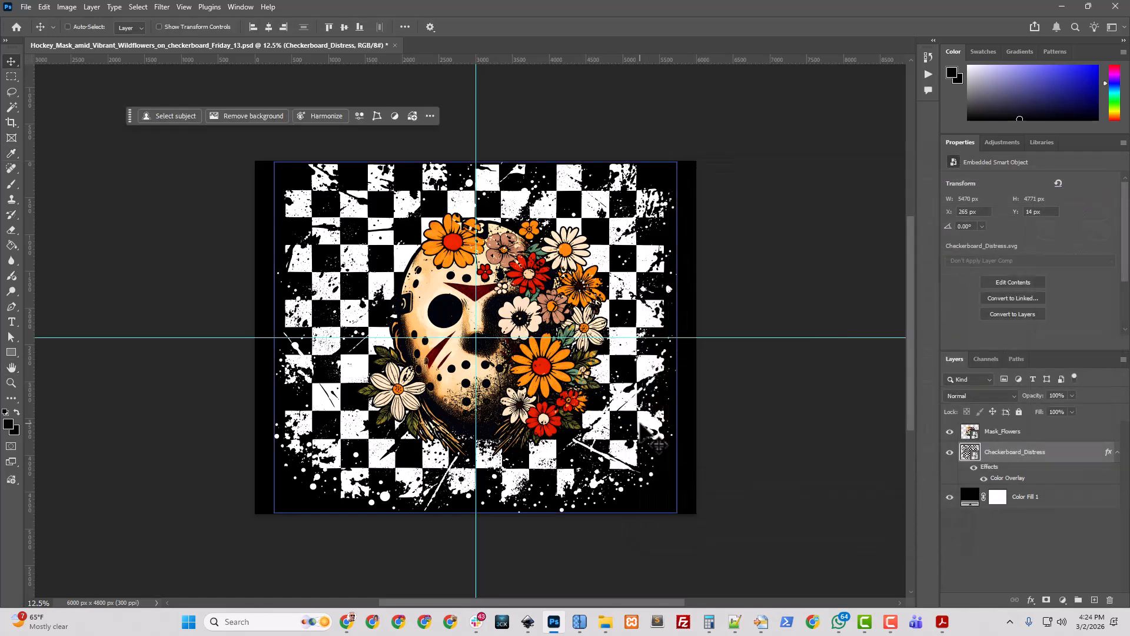
# - Hide the black Color Fill 1 layer to check the artwork on transparency, and show it again
pyautogui.press('v')
pyautogui.click(990, 432)
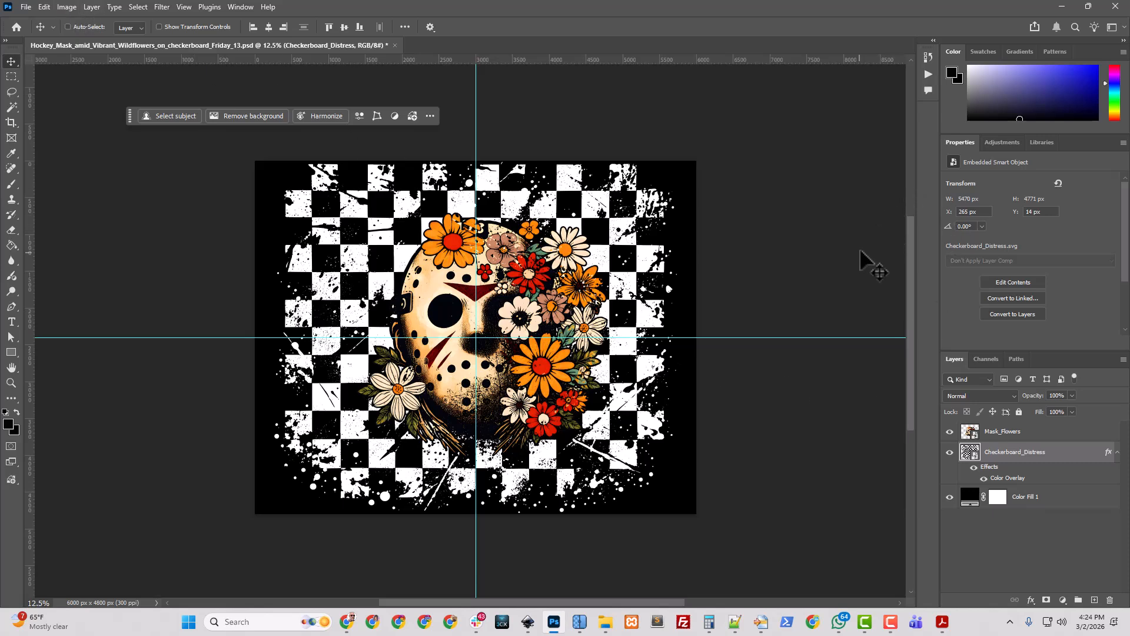
pyautogui.click(950, 498)
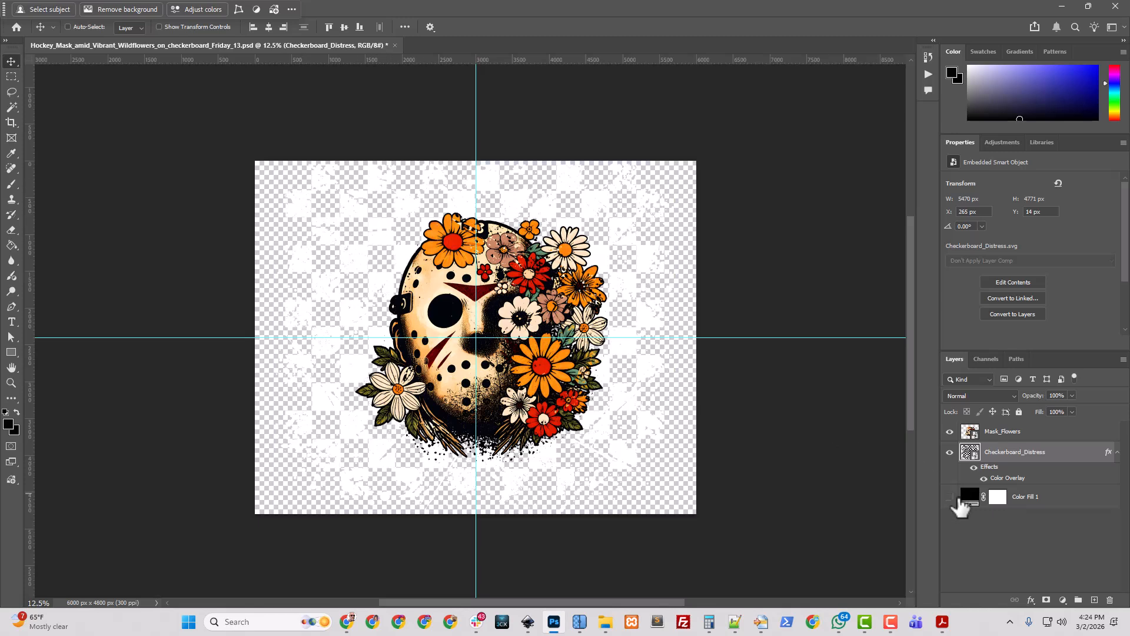
pyautogui.click(950, 498)
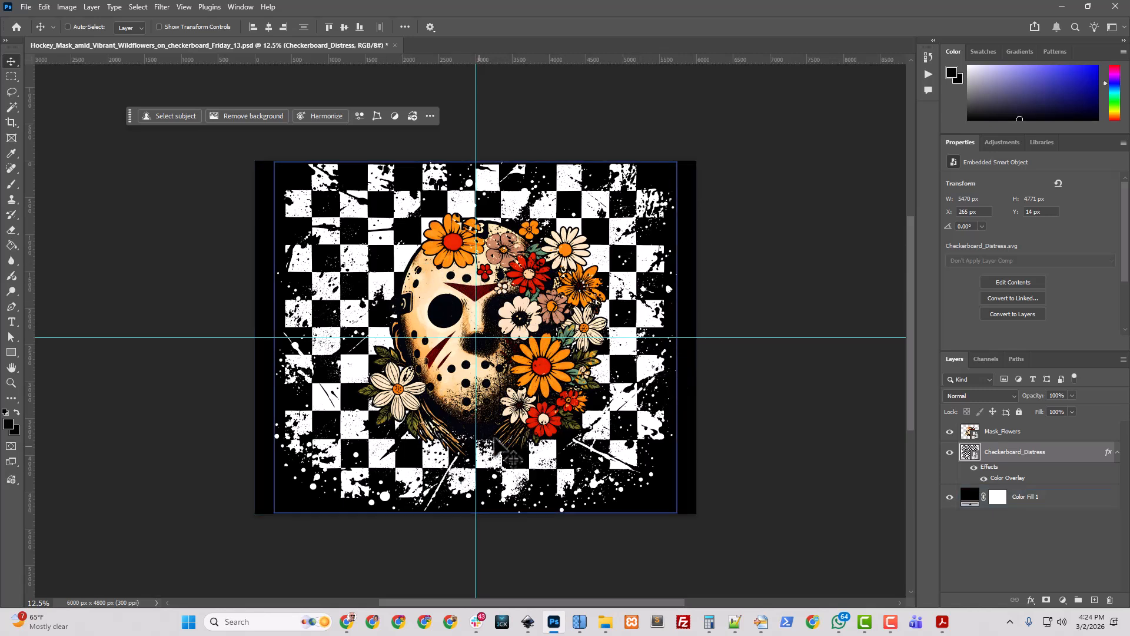
# - Merge the Mask_Flowers layer with the white Checkerboard_Distress layer
pyautogui.keyDown('ctrl'); pyautogui.click(449, 297); pyautogui.keyUp('ctrl')
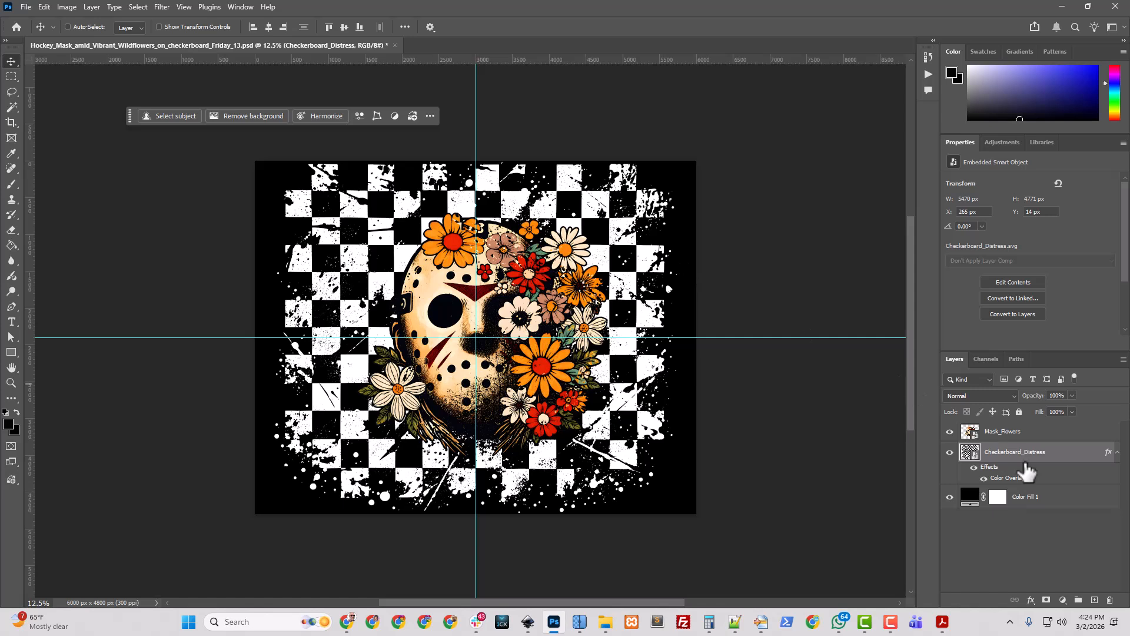
pyautogui.click(999, 436)
pyautogui.keyDown('ctrl'); pyautogui.click(999, 437); pyautogui.keyUp('ctrl')
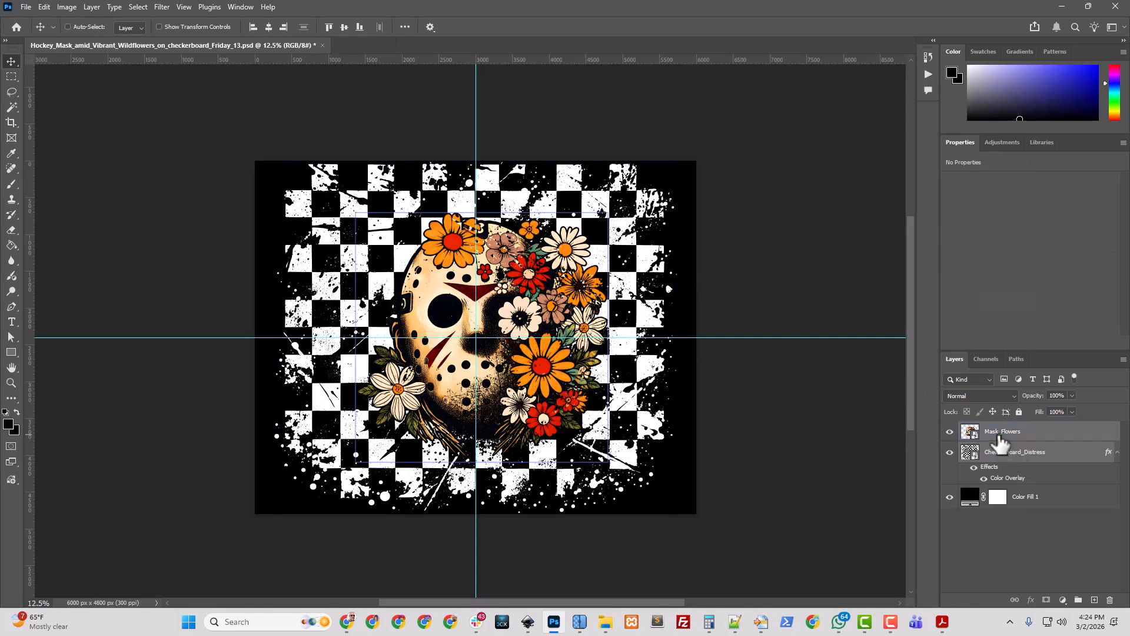
pyautogui.hotkey('ctrl', 'e')
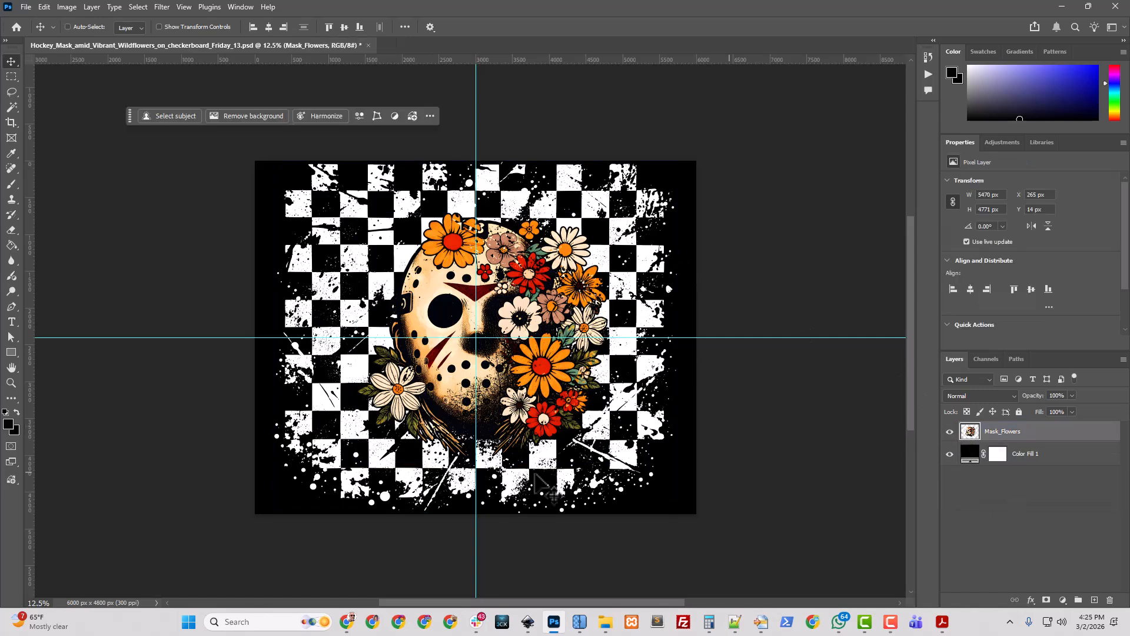
# - Duplicate the merged Mask_Flowers layer into a new document
pyautogui.click(1009, 457)
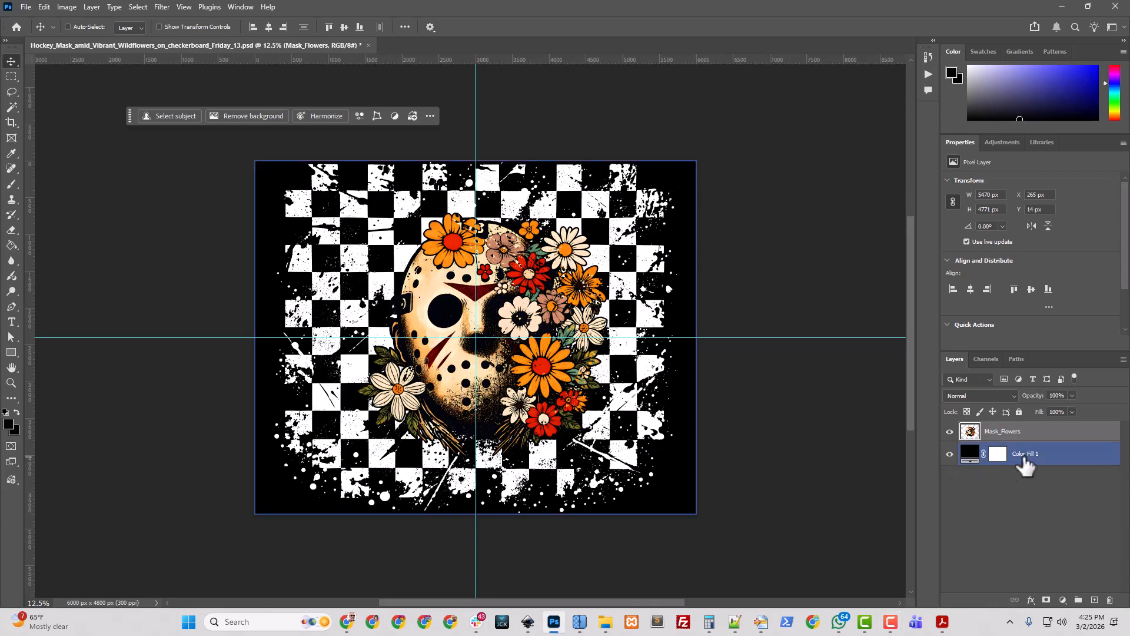
pyautogui.rightClick(999, 430)
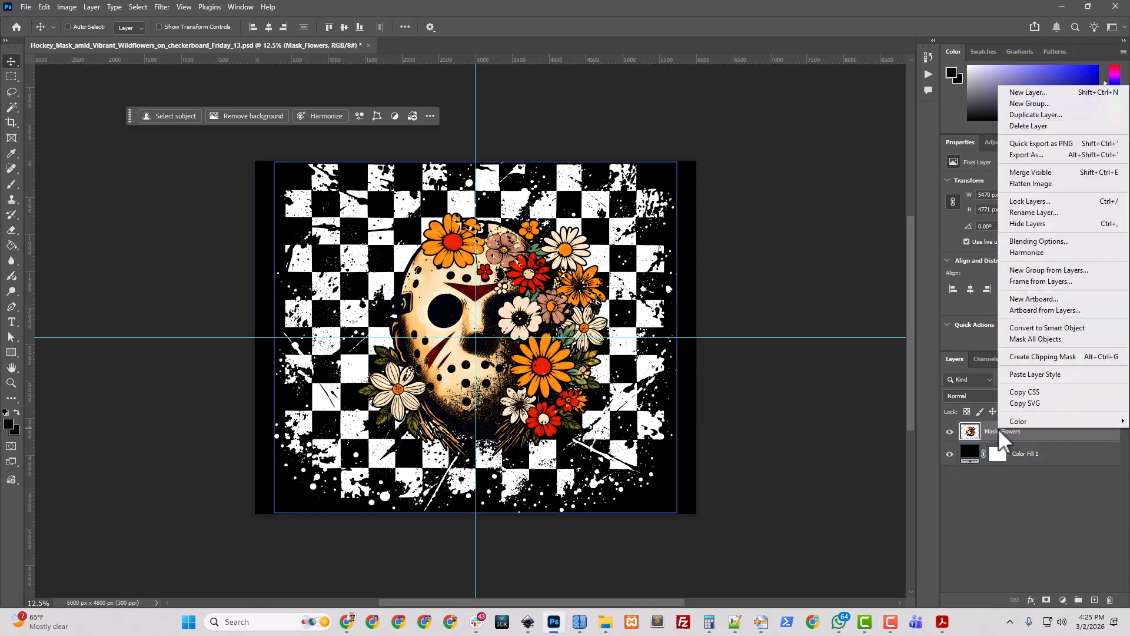
pyautogui.click(1058, 116)
pyautogui.click(491, 293)
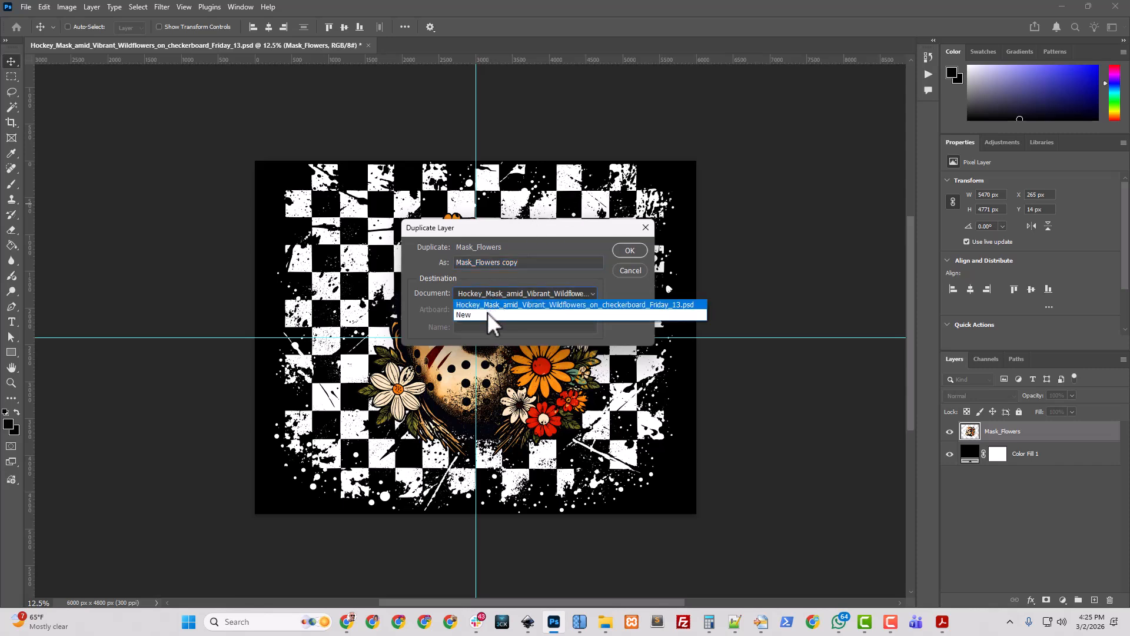
pyautogui.click(488, 315)
pyautogui.click(625, 254)
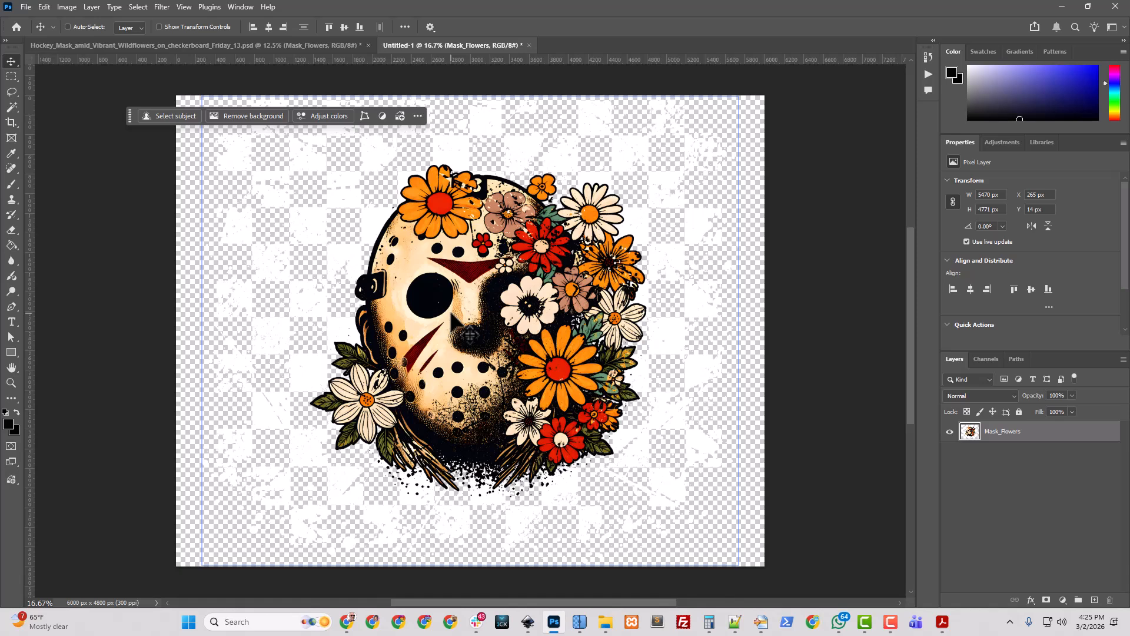
# - Trim the new document on all four sides based on transparent pixels
pyautogui.click(66, 7)
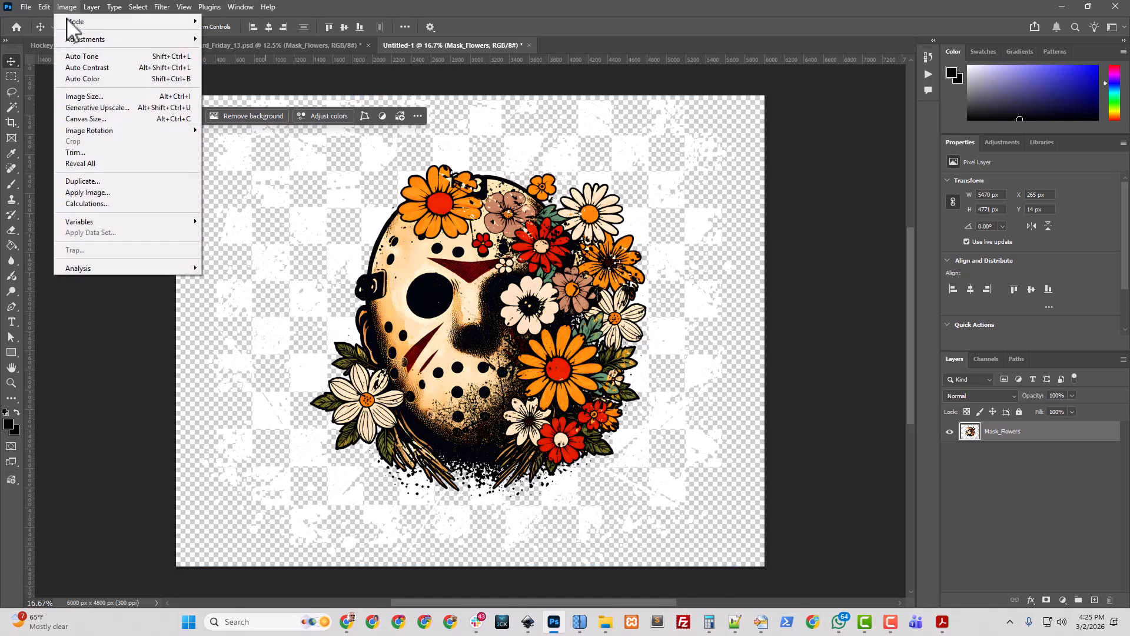
pyautogui.click(87, 151)
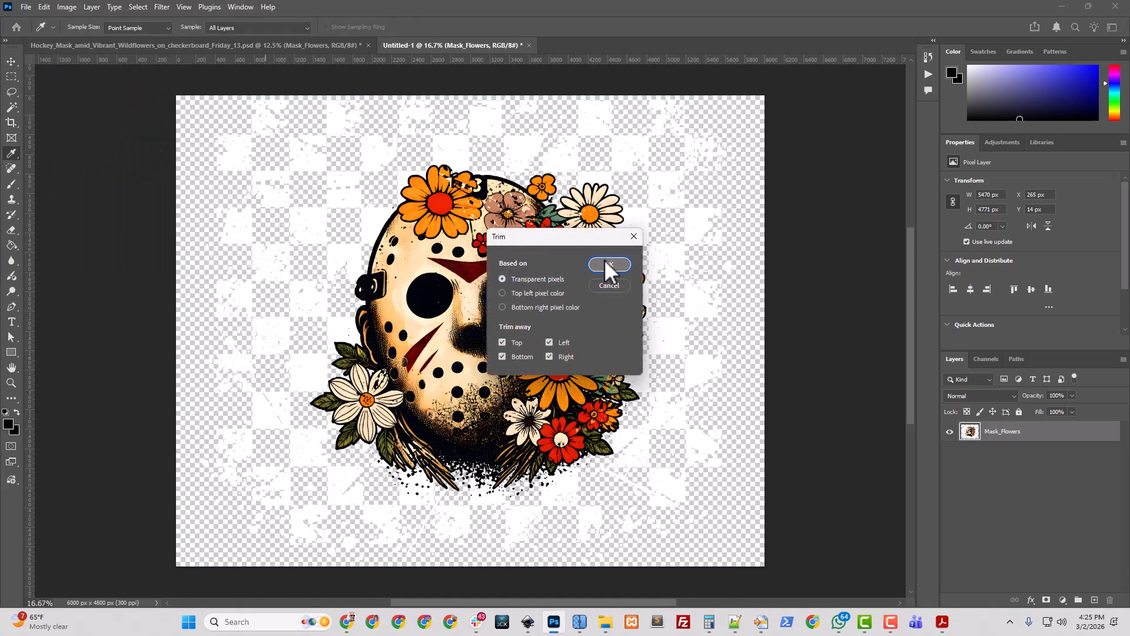
pyautogui.click(608, 264)
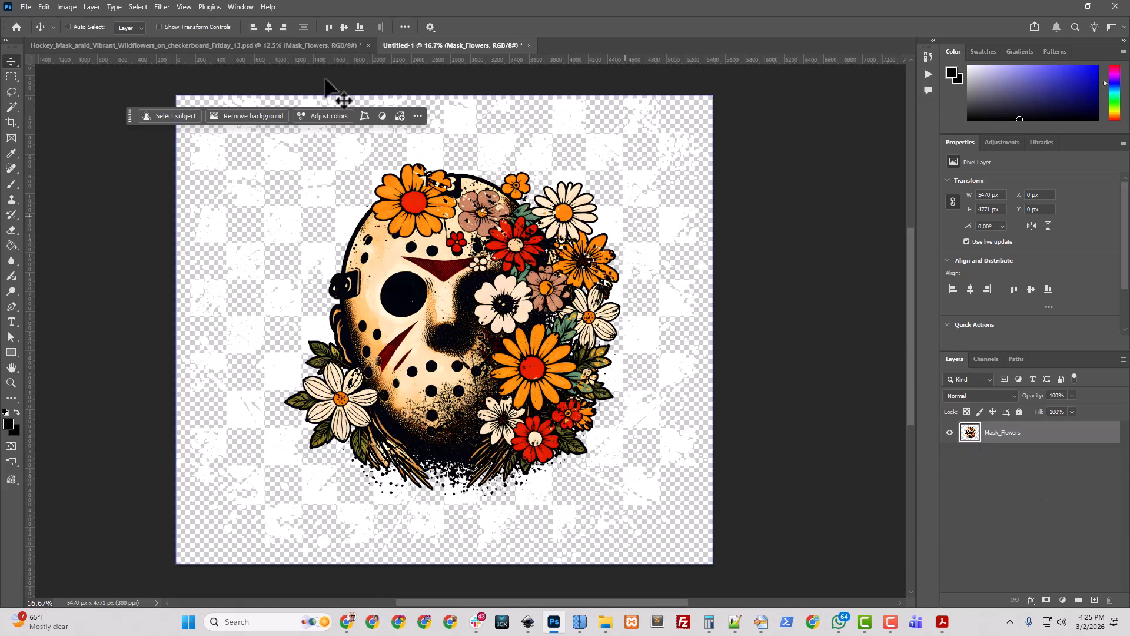
# - Resize the trimmed image to 12 inches wide at 300 pixels/inch with automatic resampling
pyautogui.click(67, 7)
pyautogui.click(89, 97)
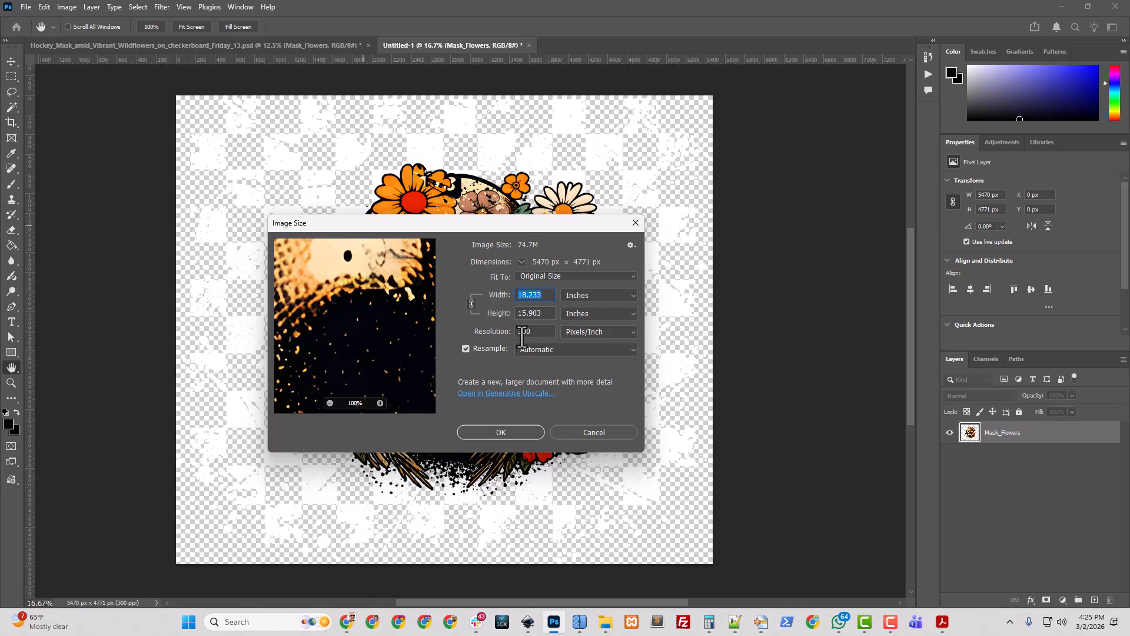
pyautogui.click(544, 296)
pyautogui.moveTo(544, 297); pyautogui.dragTo(477, 289)
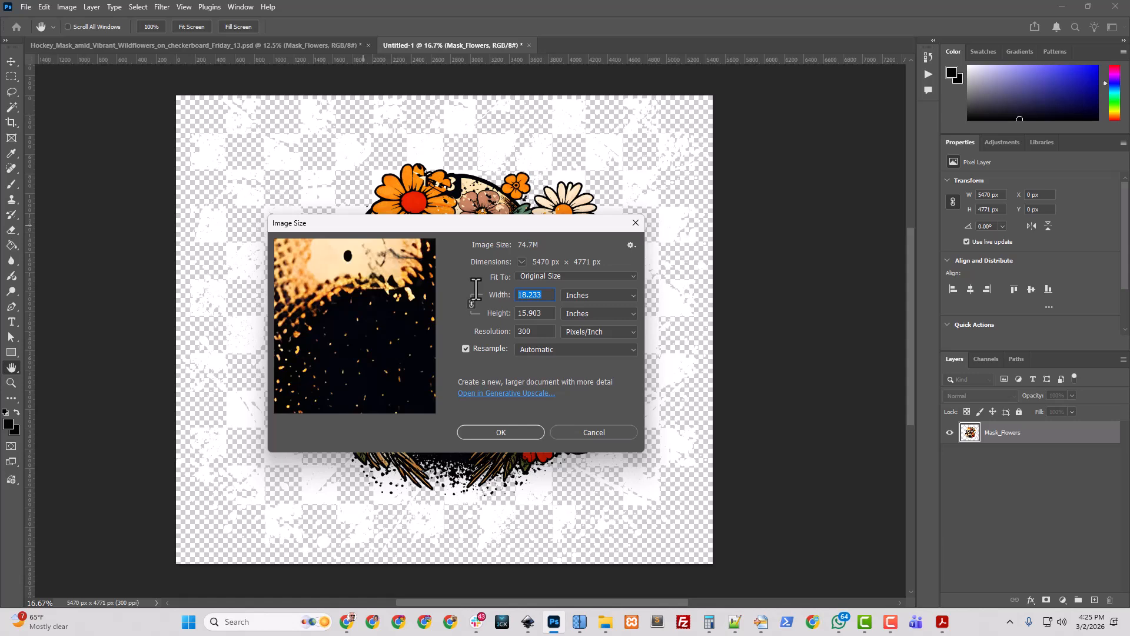
pyautogui.write('12')
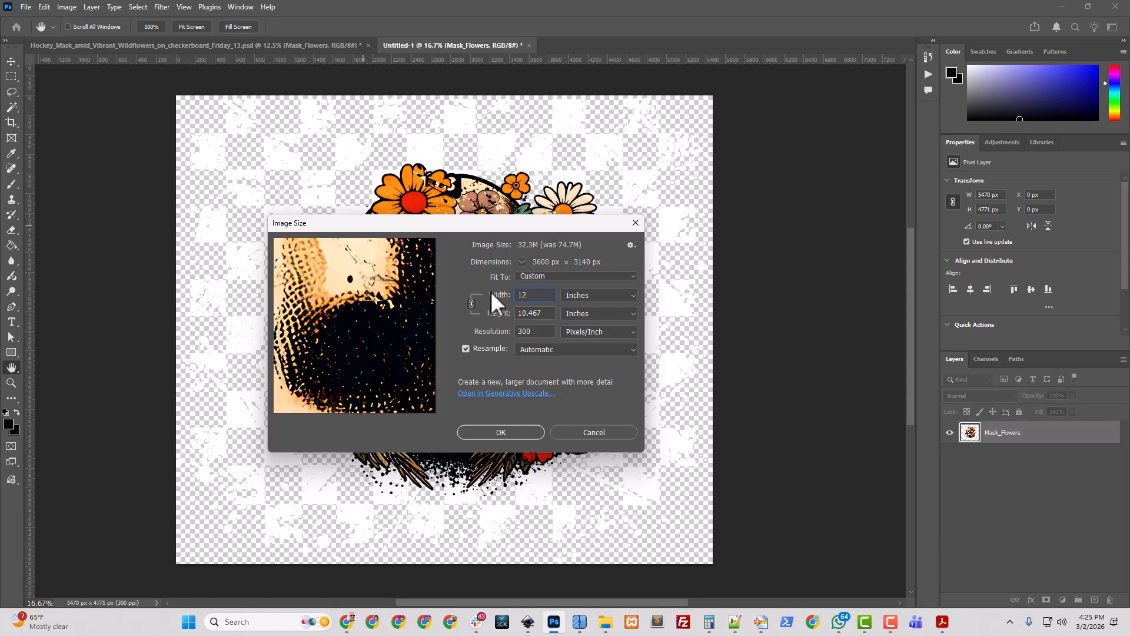
pyautogui.click(549, 314)
pyautogui.click(508, 433)
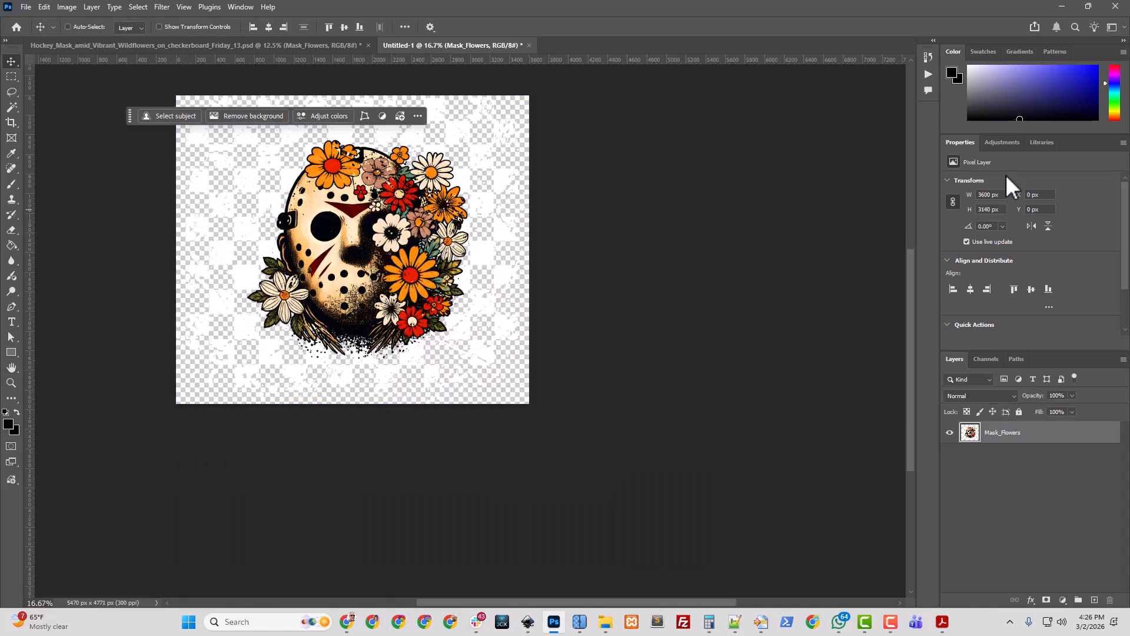
# - Run the BLK-KO Tweakable action from the Master Knockout set on the Mask_Flowers layer
pyautogui.click(929, 74)
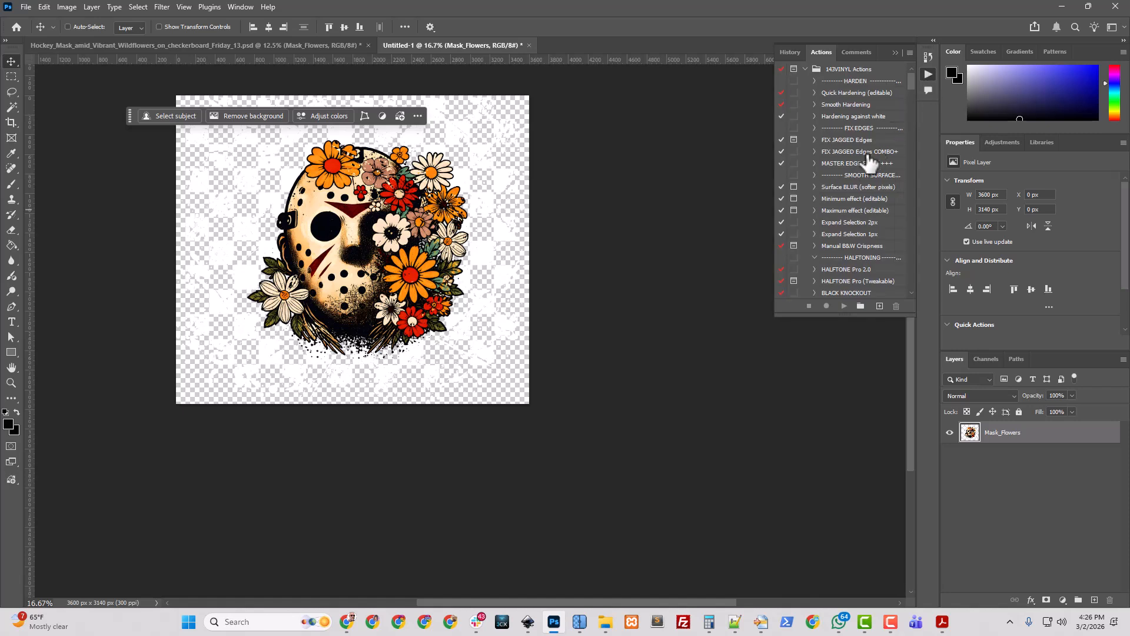
pyautogui.scroll(-10, 820, 253)
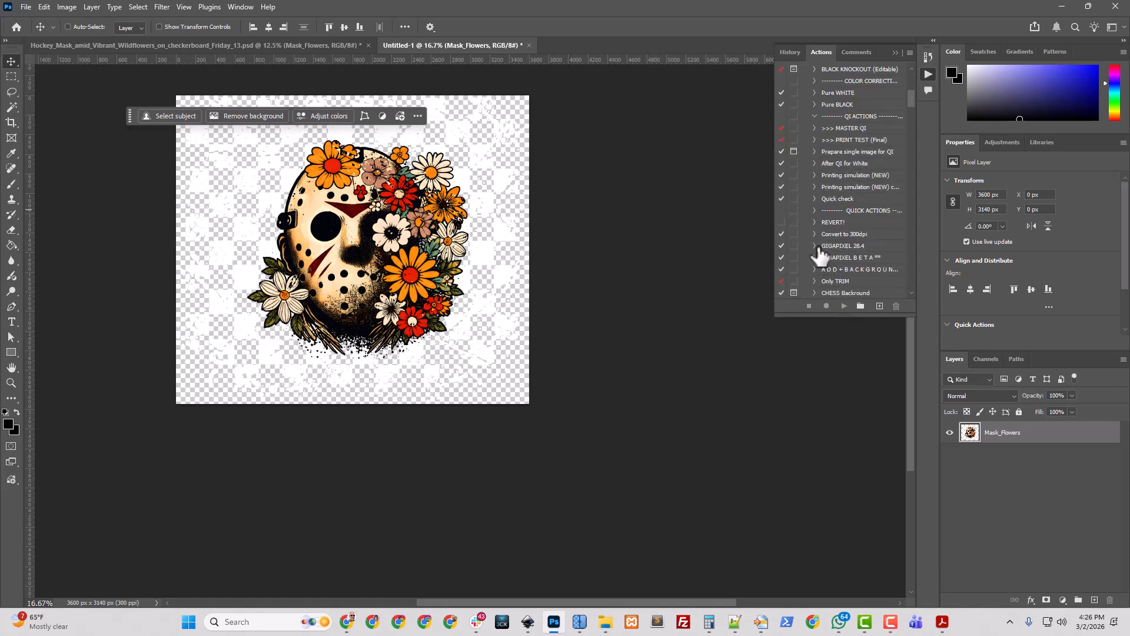
pyautogui.scroll(-12, 820, 255)
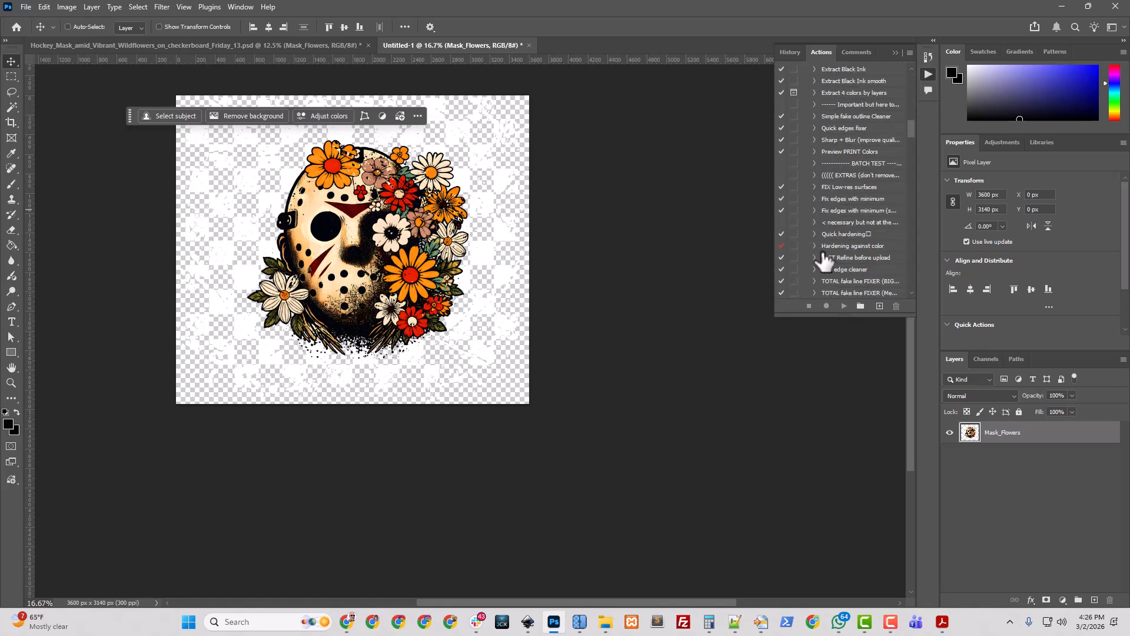
pyautogui.scroll(-2, 826, 259)
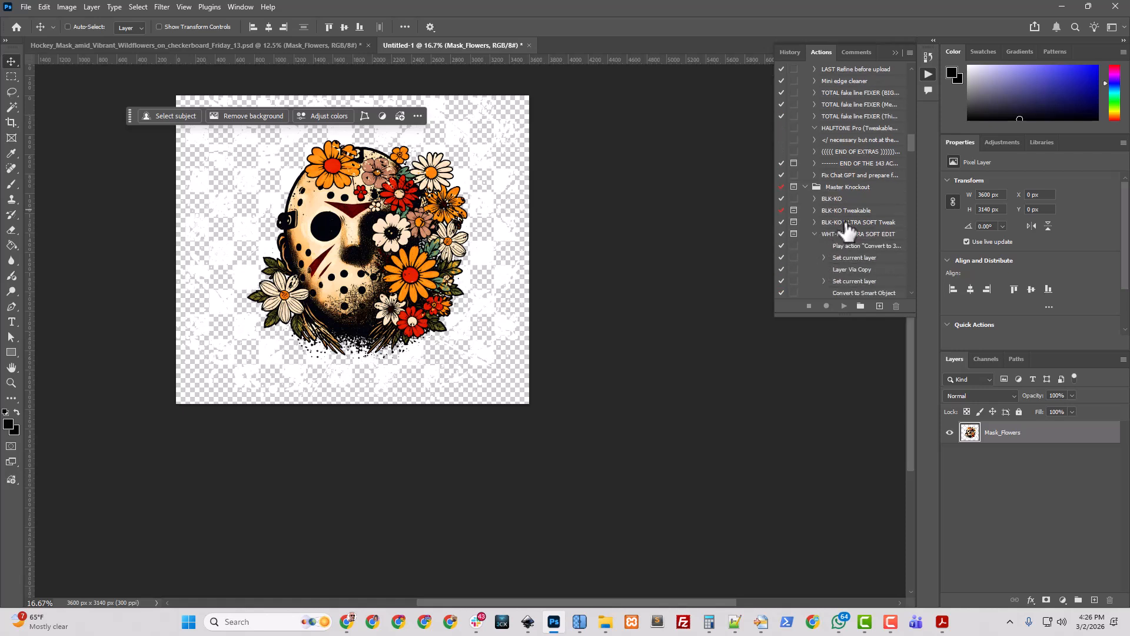
pyautogui.click(848, 210)
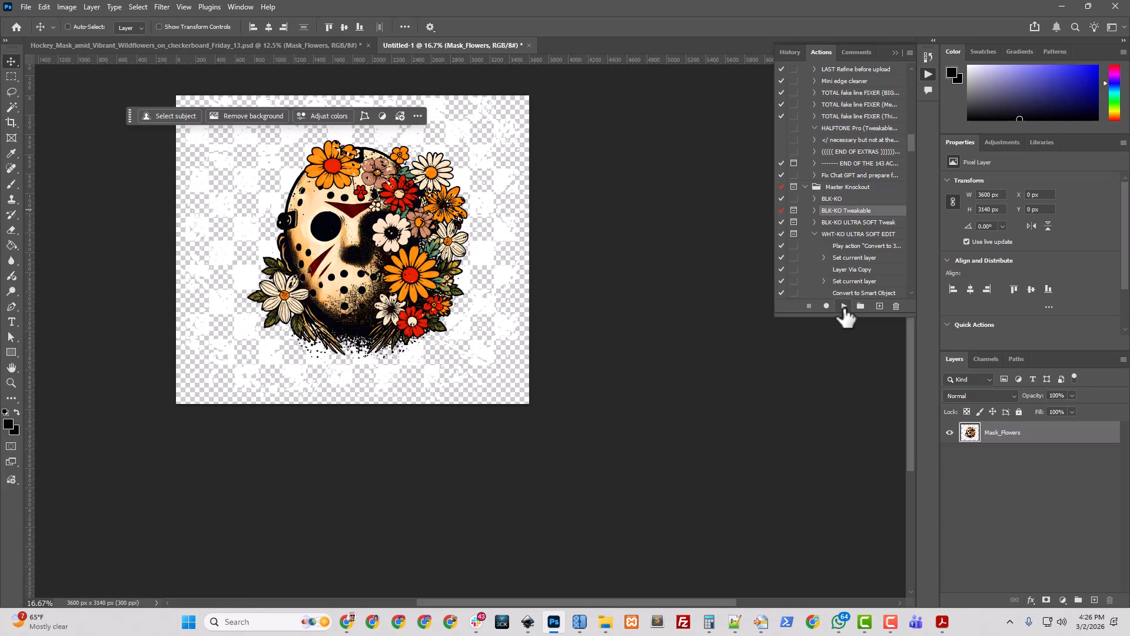
pyautogui.click(844, 306)
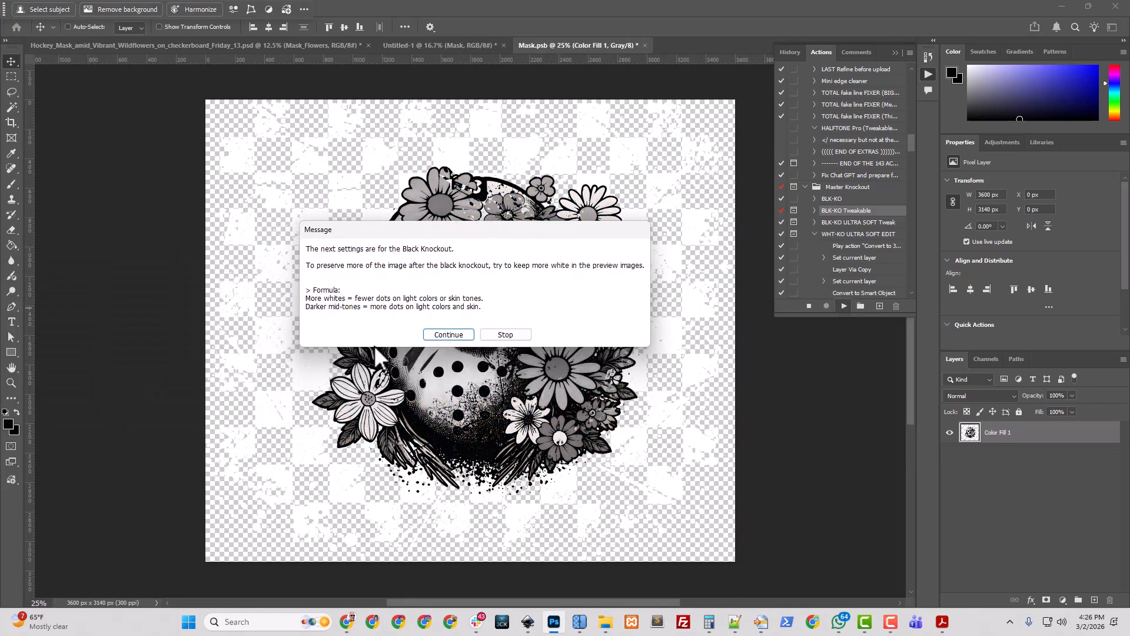
# - Adjust the black knockout mask's input levels to a black point of 12 and a white point of about 102
pyautogui.click(448, 335)
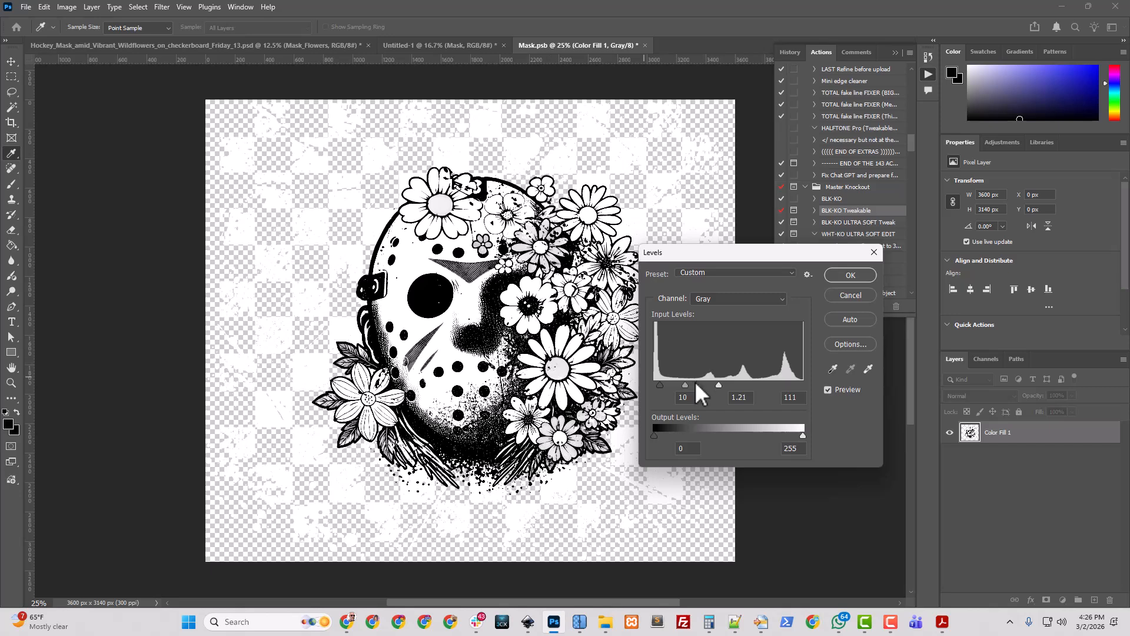
pyautogui.moveTo(718, 384); pyautogui.dragTo(661, 385)
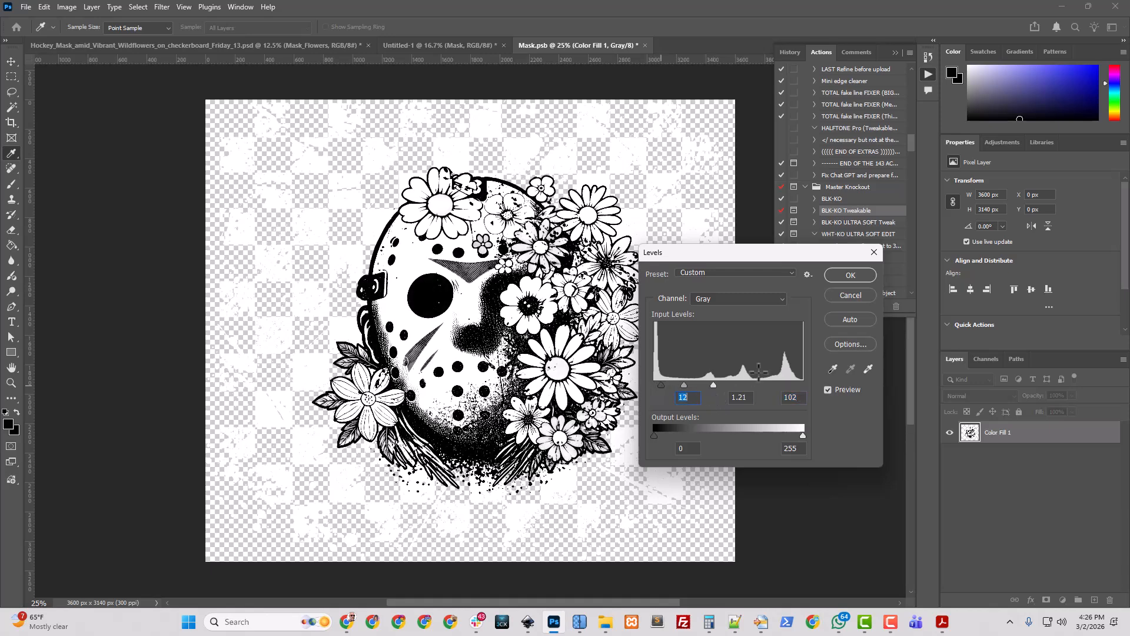
pyautogui.moveTo(714, 384); pyautogui.dragTo(712, 383)
pyautogui.click(854, 274)
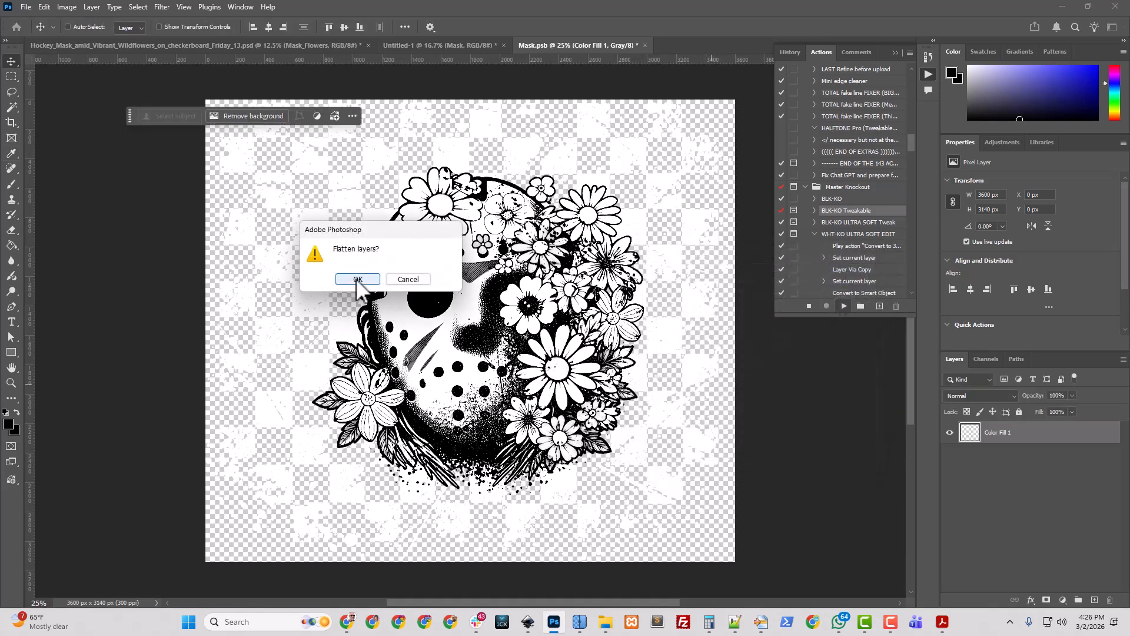
# - Flatten the mask and convert it to a 300 pixels/inch bitmap using a round halftone screen of 25 lines/inch at 22.5 degrees
pyautogui.click(357, 280)
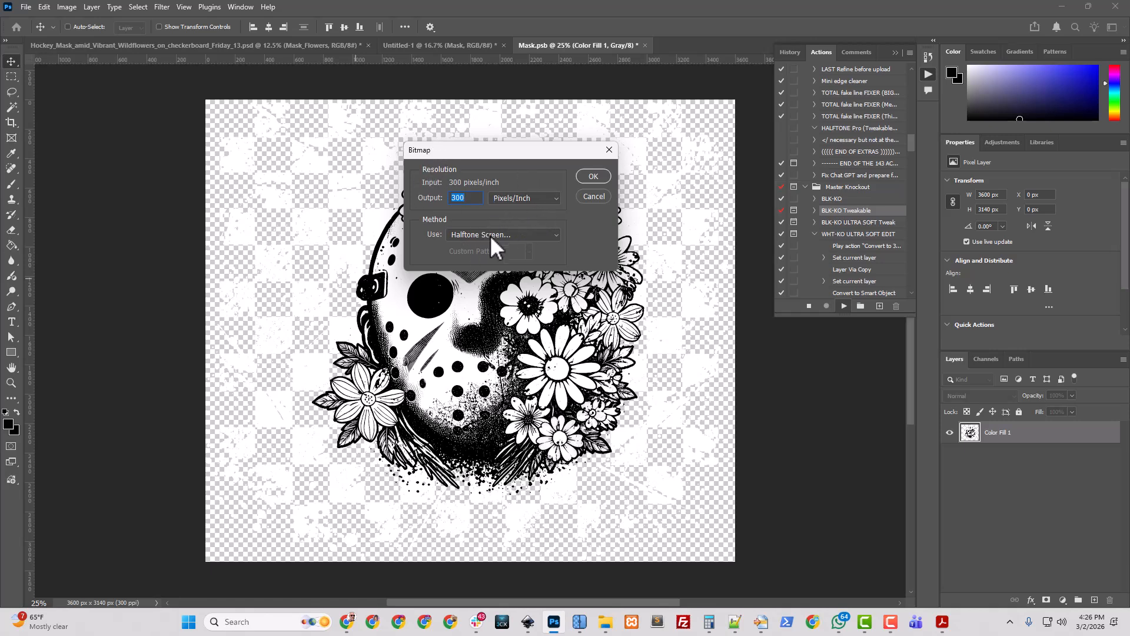
pyautogui.click(588, 176)
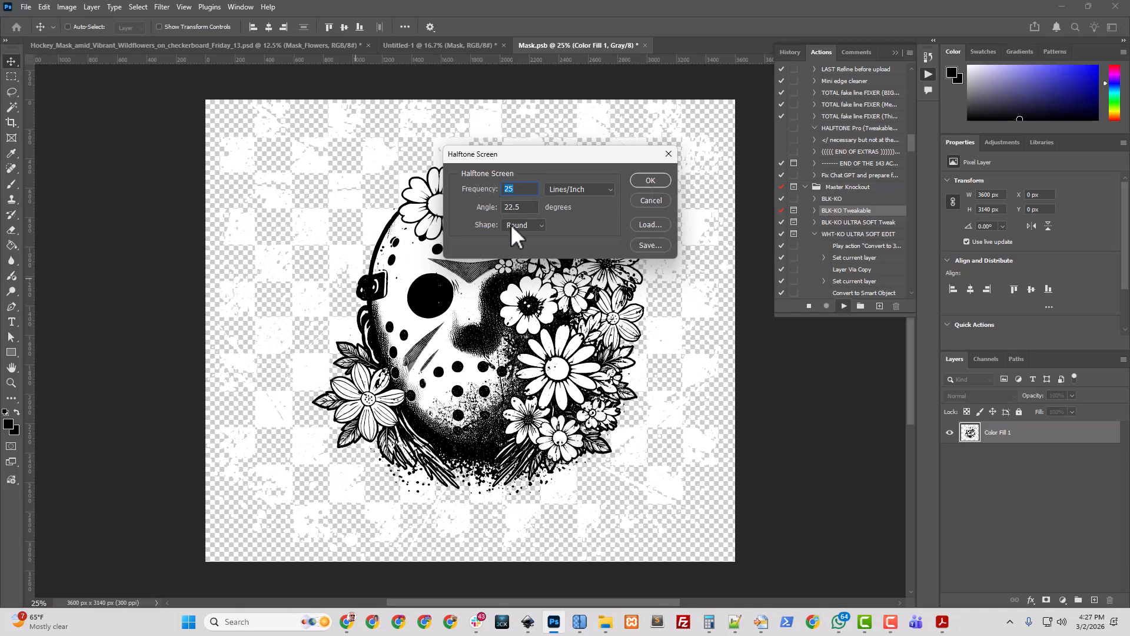
pyautogui.click(648, 180)
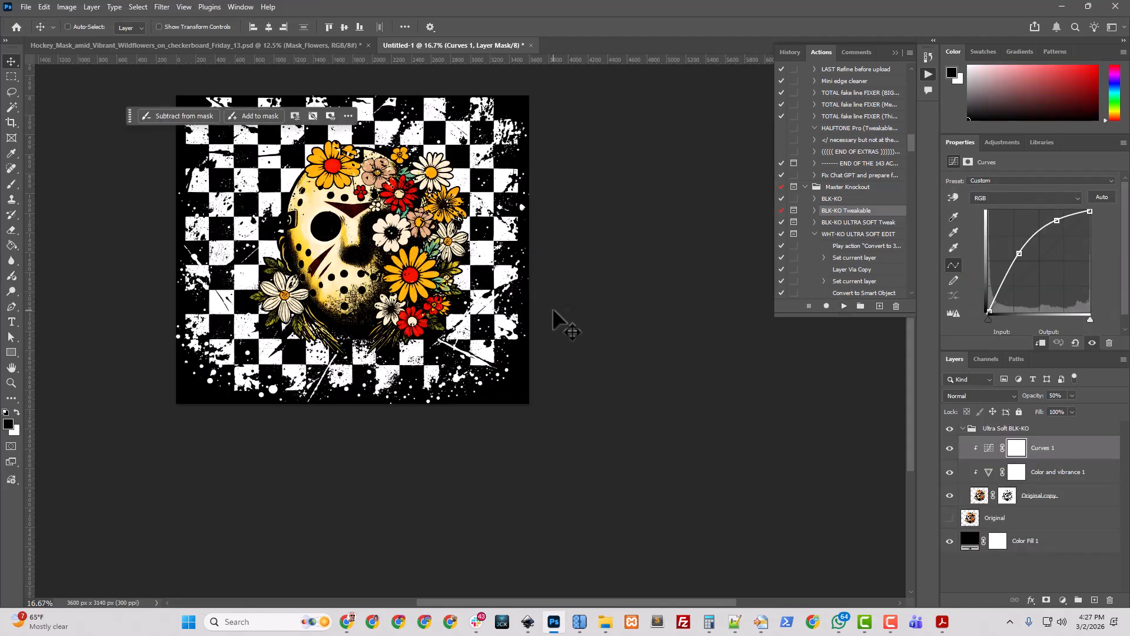
# - Examine the knocked-out mask and flowers up close, with the black Color Fill 1 layer hidden and shown
pyautogui.click(955, 540)
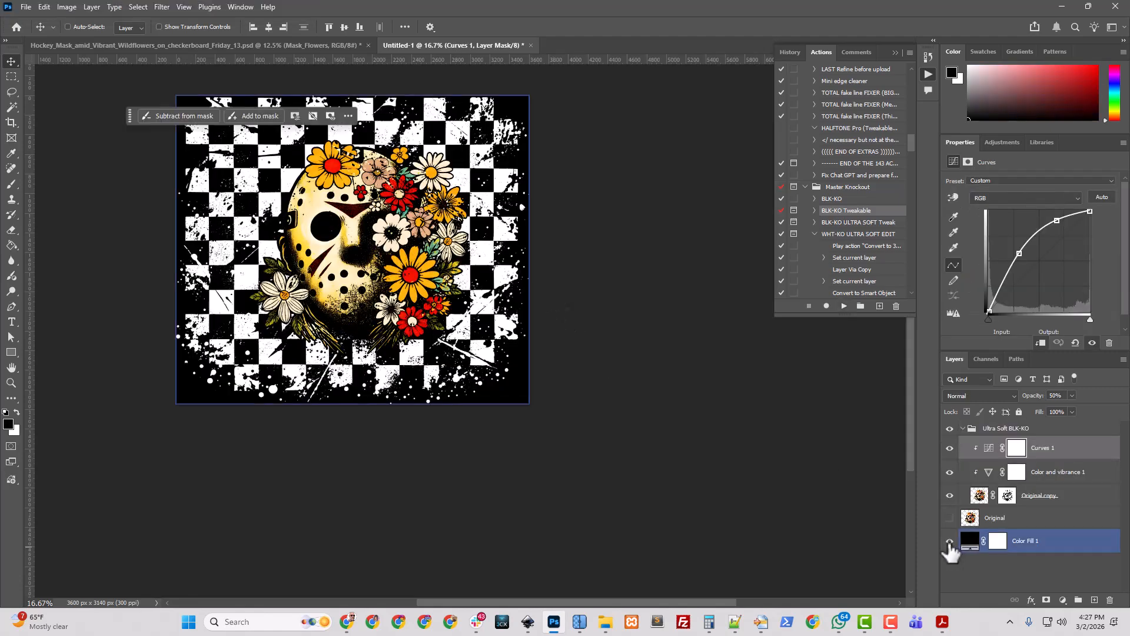
pyautogui.click(950, 541)
pyautogui.hotkey('ctrl', '+')
pyautogui.hotkey('ctrl', '+')
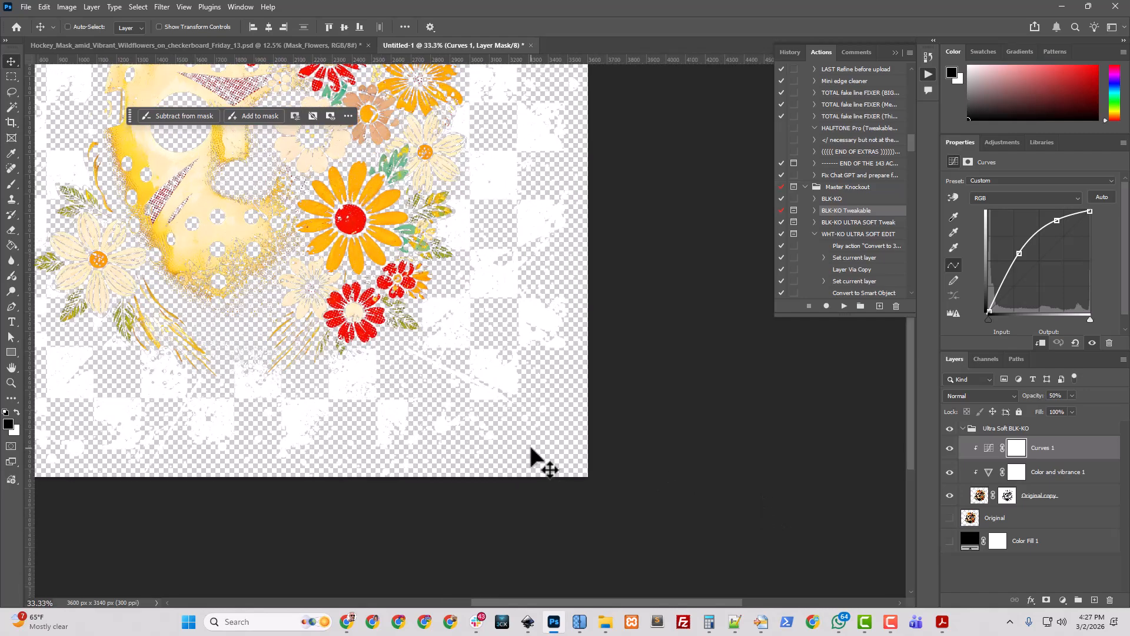
pyautogui.scroll(6, 531, 454)
pyautogui.scroll(-1, 525, 471)
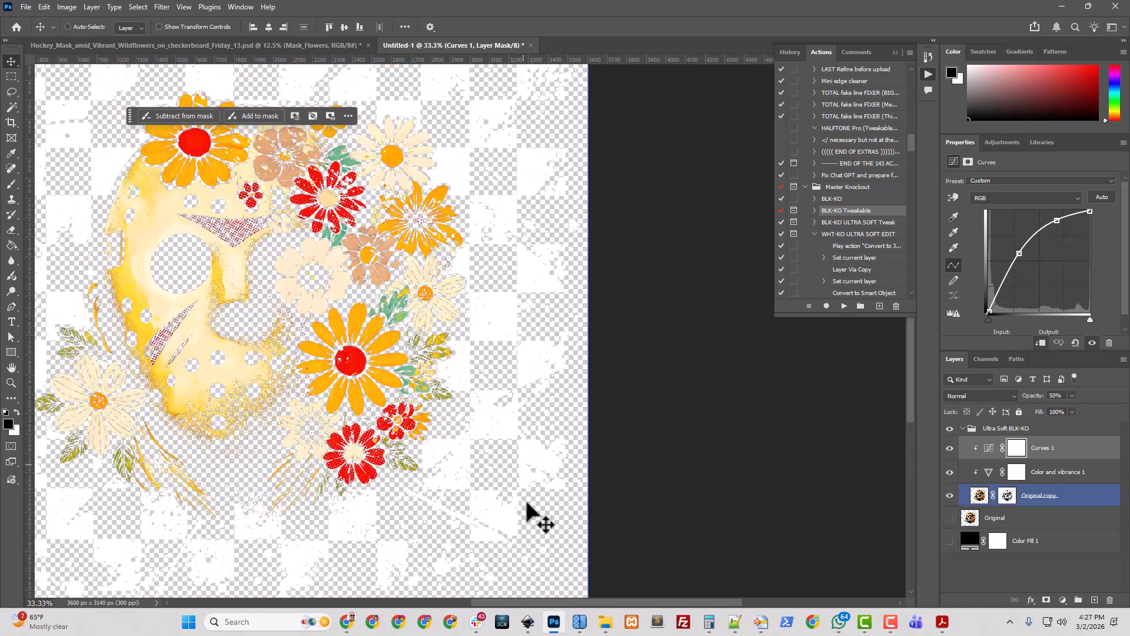
pyautogui.hscroll(-5, 551, 577)
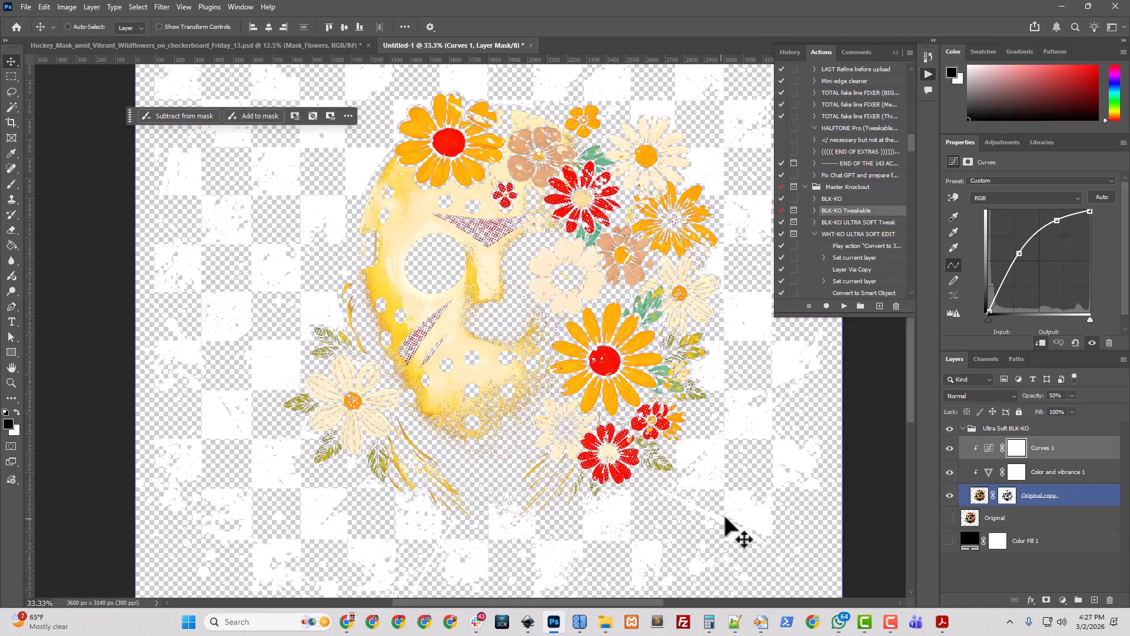
pyautogui.click(949, 541)
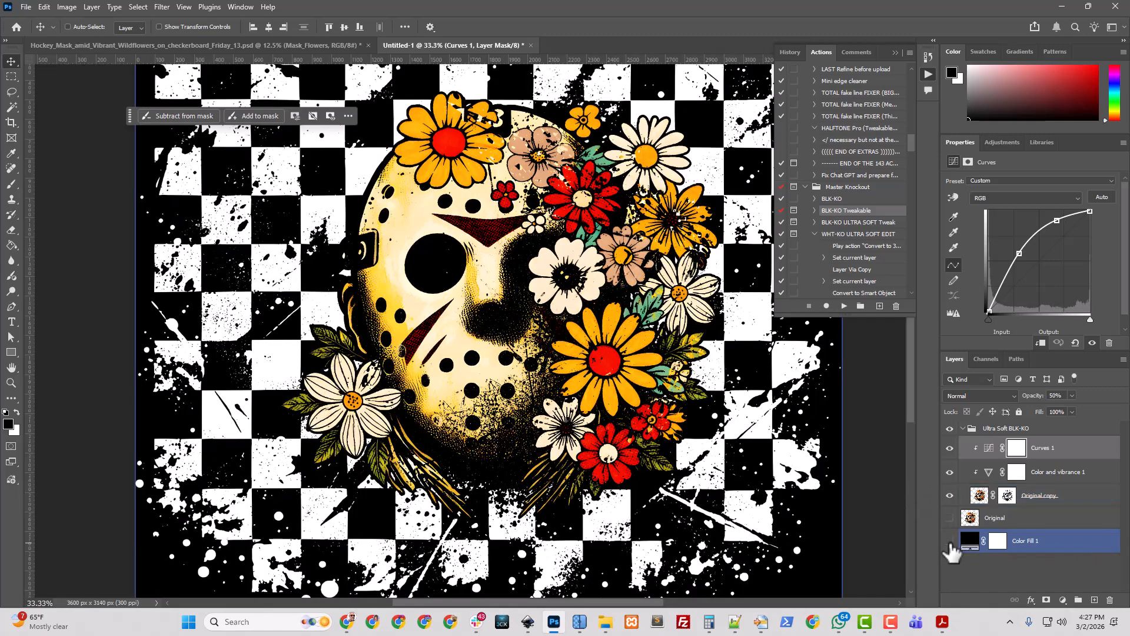
pyautogui.click(950, 541)
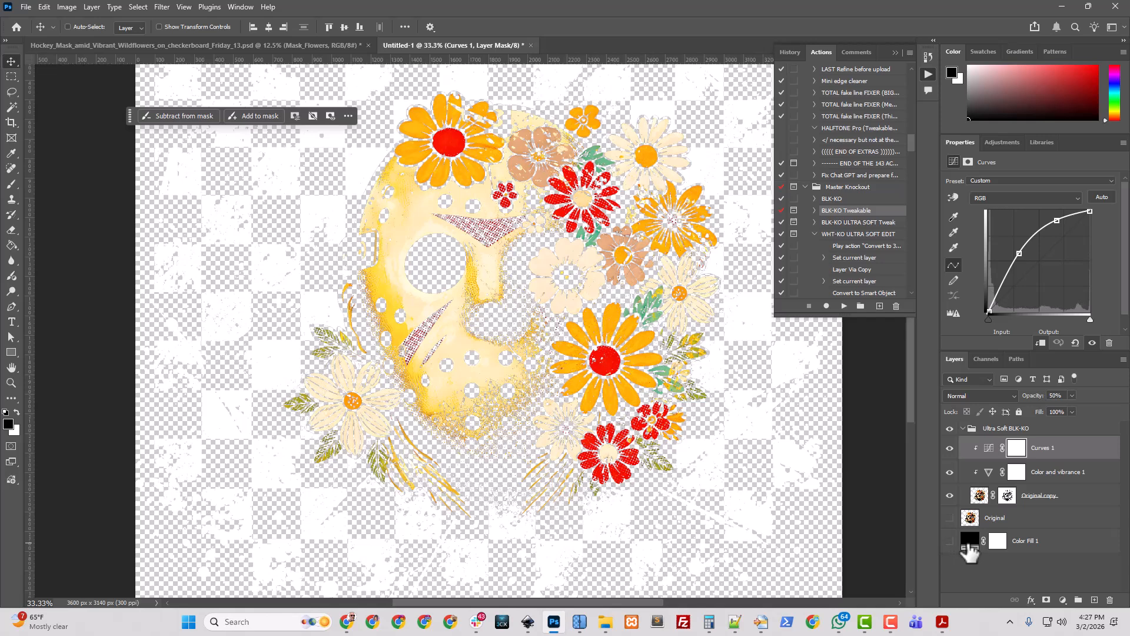
# - Recolor the Color Fill 1 layer to red ff0202 and toggle its visibility to preview the knockout on a red garment
pyautogui.doubleClick(969, 544)
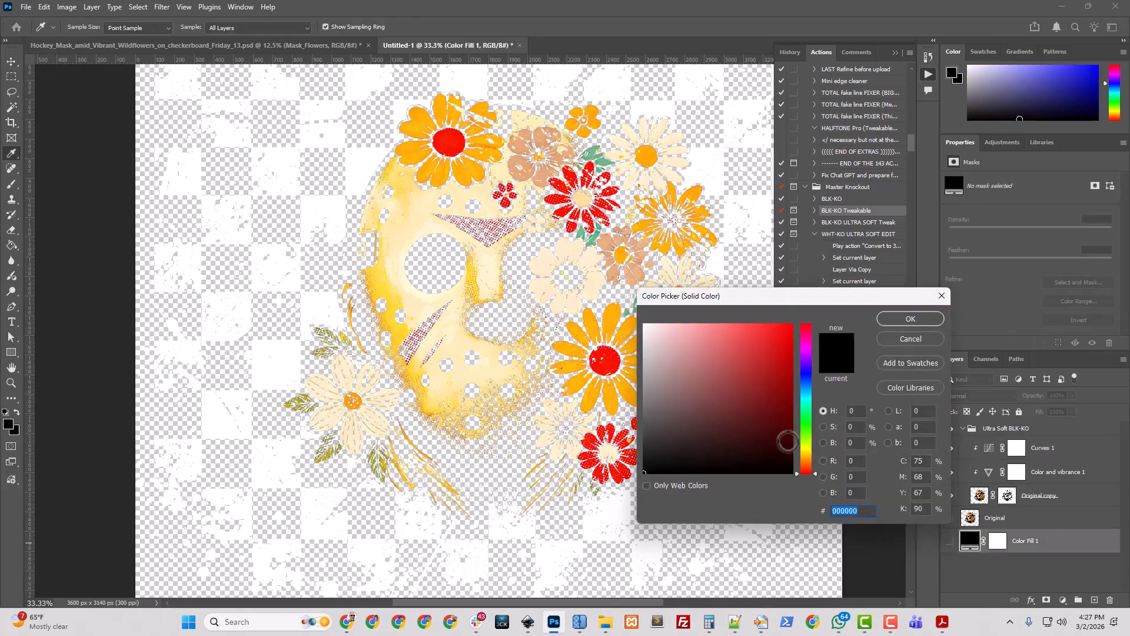
pyautogui.click(743, 400)
pyautogui.moveTo(743, 399); pyautogui.dragTo(793, 323)
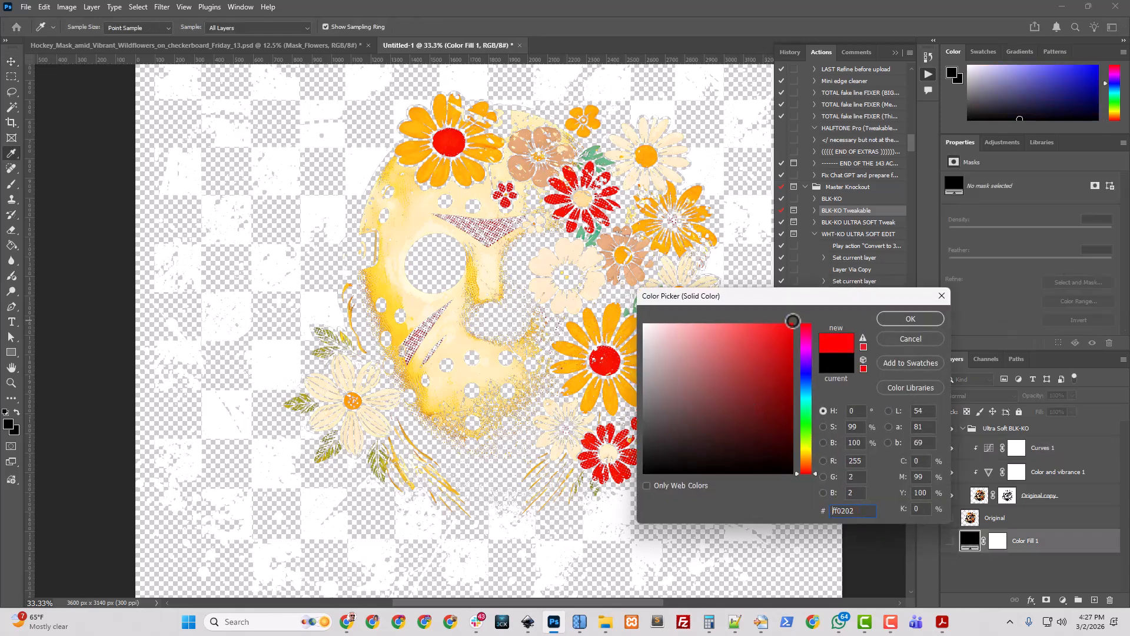
pyautogui.click(900, 319)
pyautogui.click(950, 542)
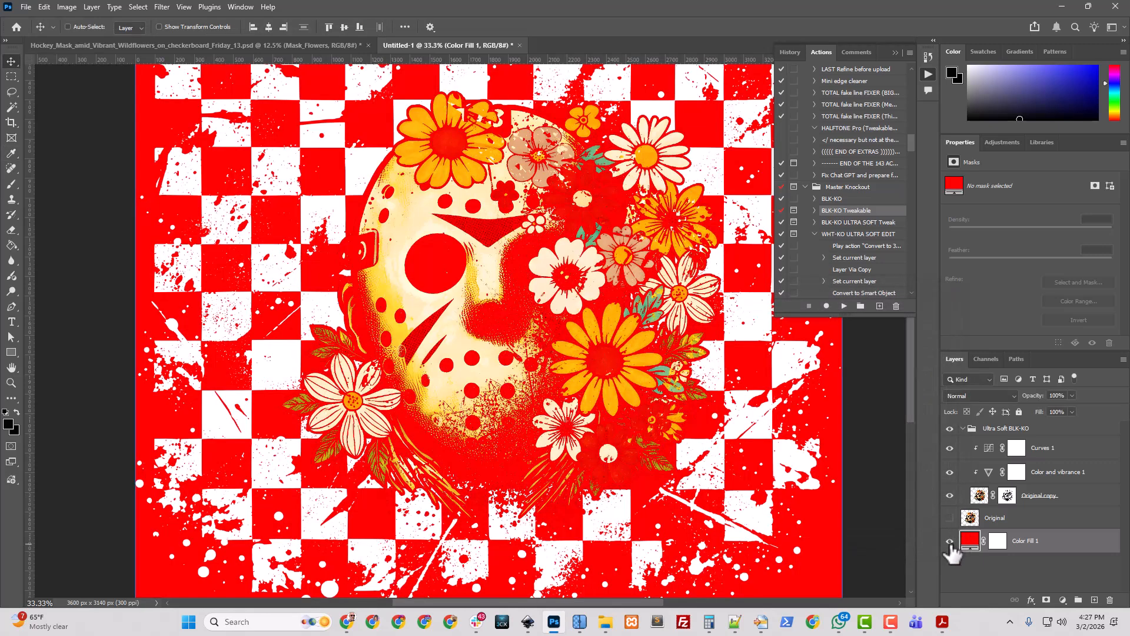
pyautogui.click(950, 543)
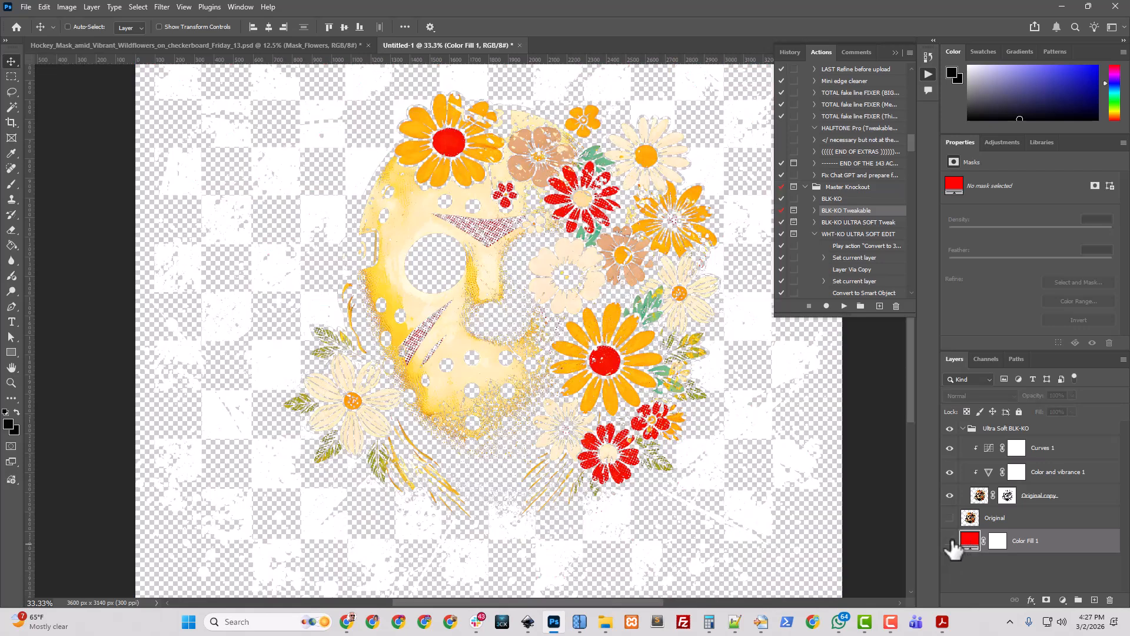
# - Preview the knockout with Color Fill 1 in white ffffff, and set the fill to red ff0000
pyautogui.doubleClick(969, 541)
pyautogui.write('ffffff')
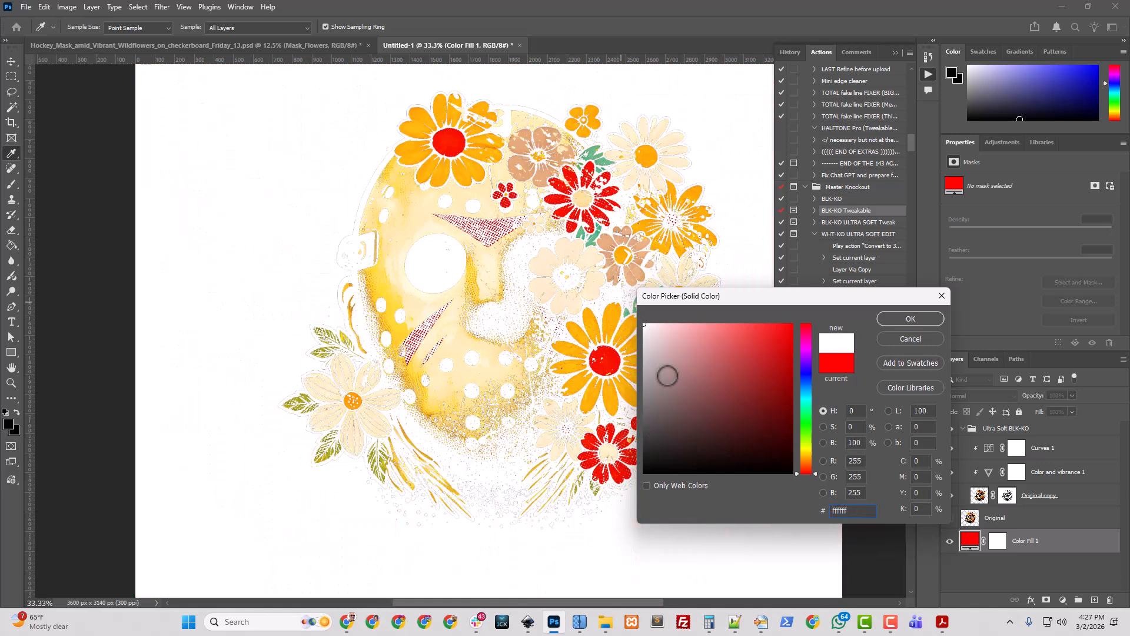
pyautogui.moveTo(680, 410); pyautogui.dragTo(806, 322)
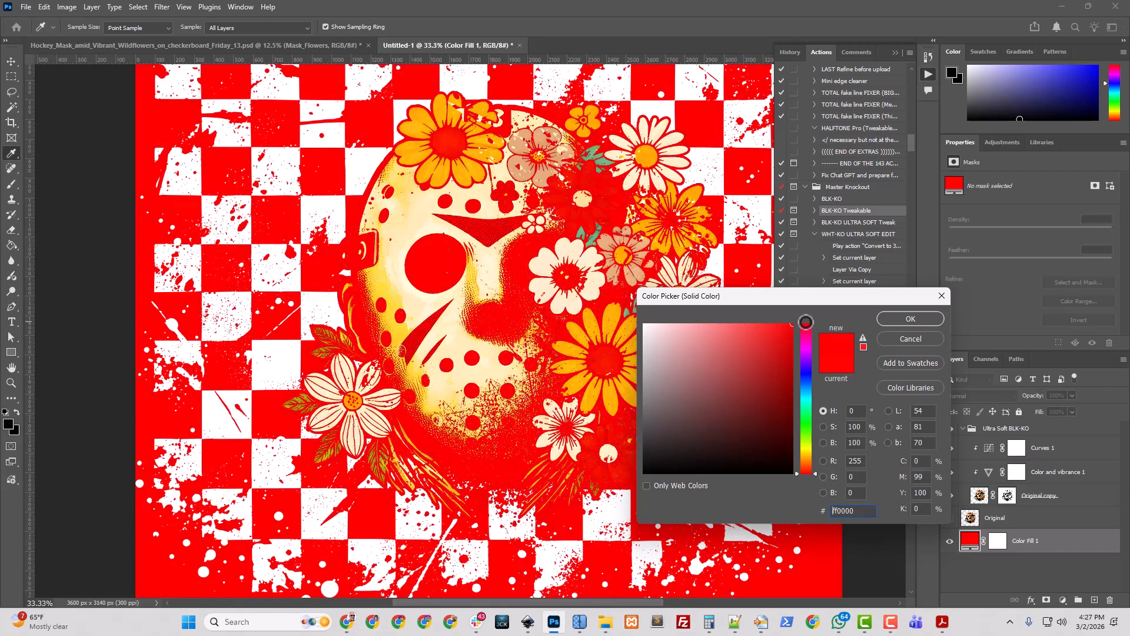
pyautogui.click(911, 319)
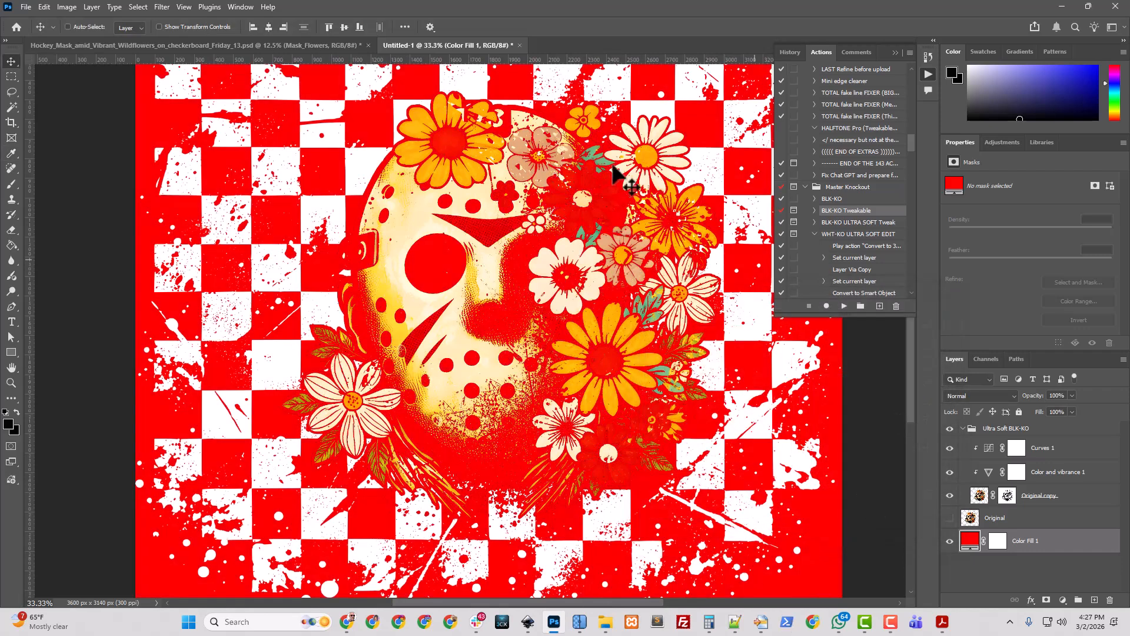
# - Set the Color Fill 1 layer's color to black 000000
pyautogui.doubleClick(968, 547)
pyautogui.moveTo(691, 460); pyautogui.dragTo(645, 474)
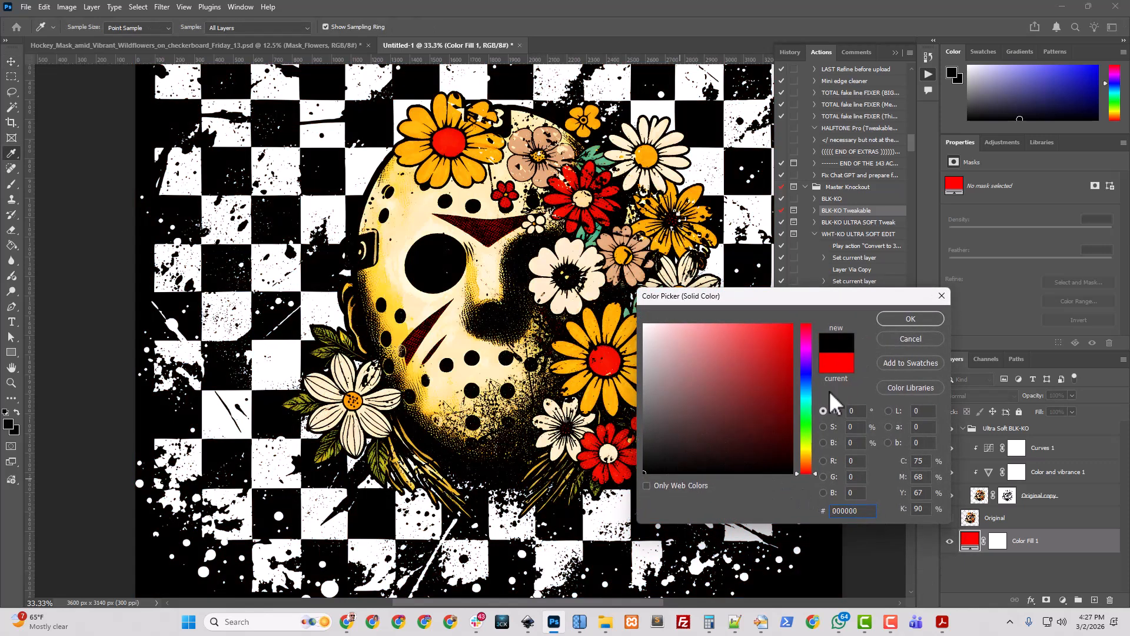
pyautogui.click(895, 318)
# - Hide the Curves 1 and Color and vibrance 1 adjustment layers as well as the black Color Fill 1 layer
pyautogui.click(972, 449)
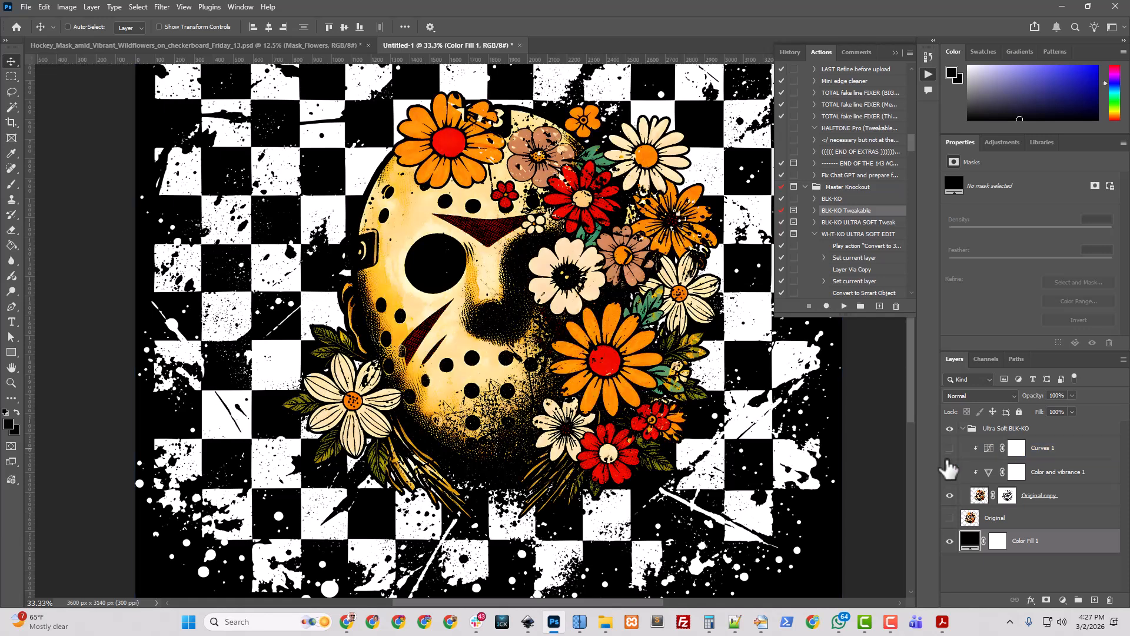
pyautogui.click(949, 472)
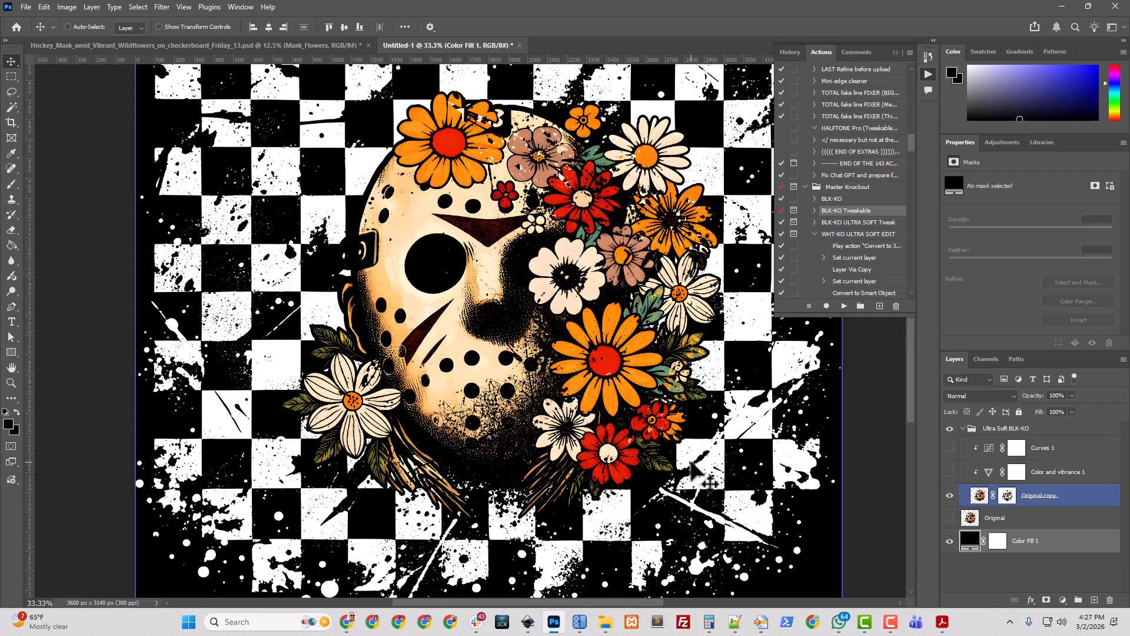
pyautogui.hotkey('ctrl', '-')
pyautogui.hotkey('ctrl', '-')
pyautogui.hotkey('ctrl', '-')
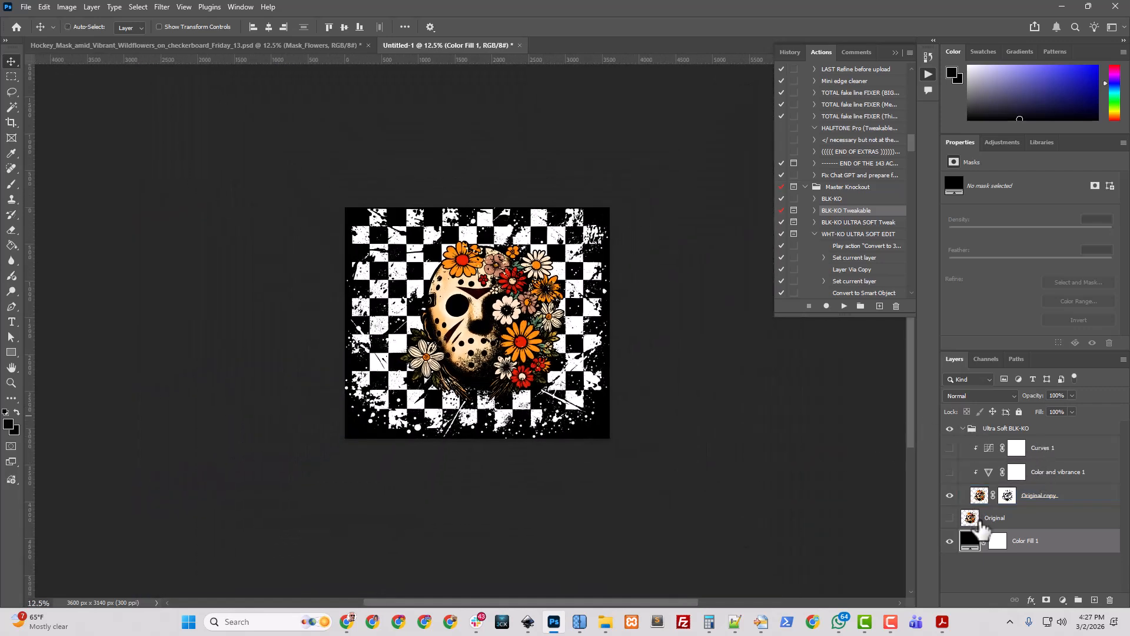
pyautogui.click(949, 541)
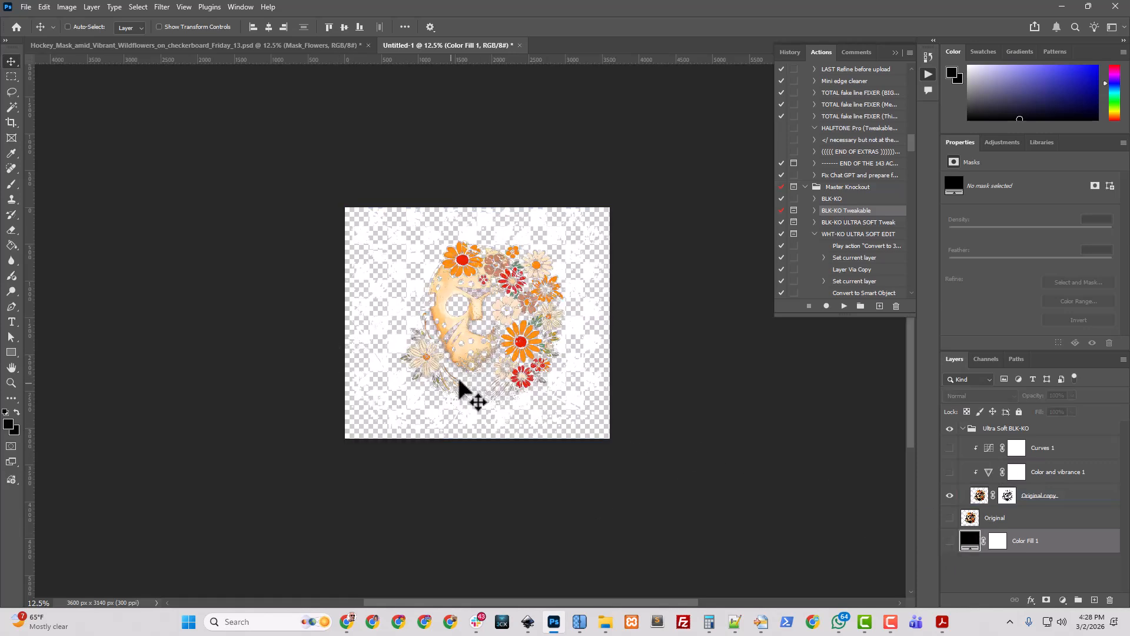
# - Export the knocked-out design with its transparent background
pyautogui.click(25, 8)
pyautogui.moveTo(79, 216)
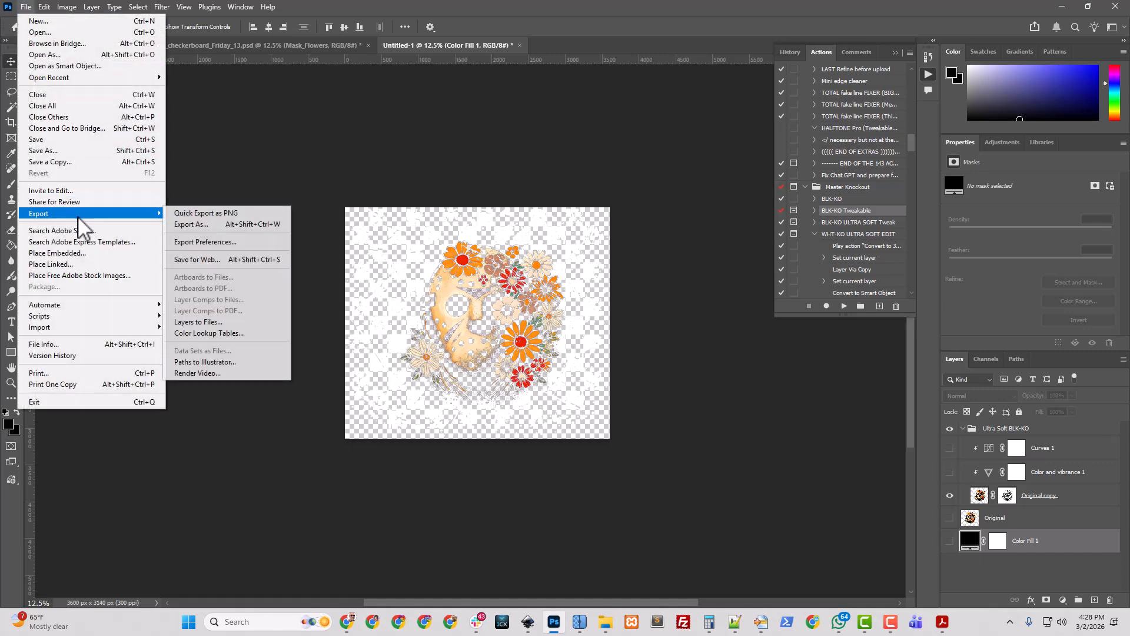